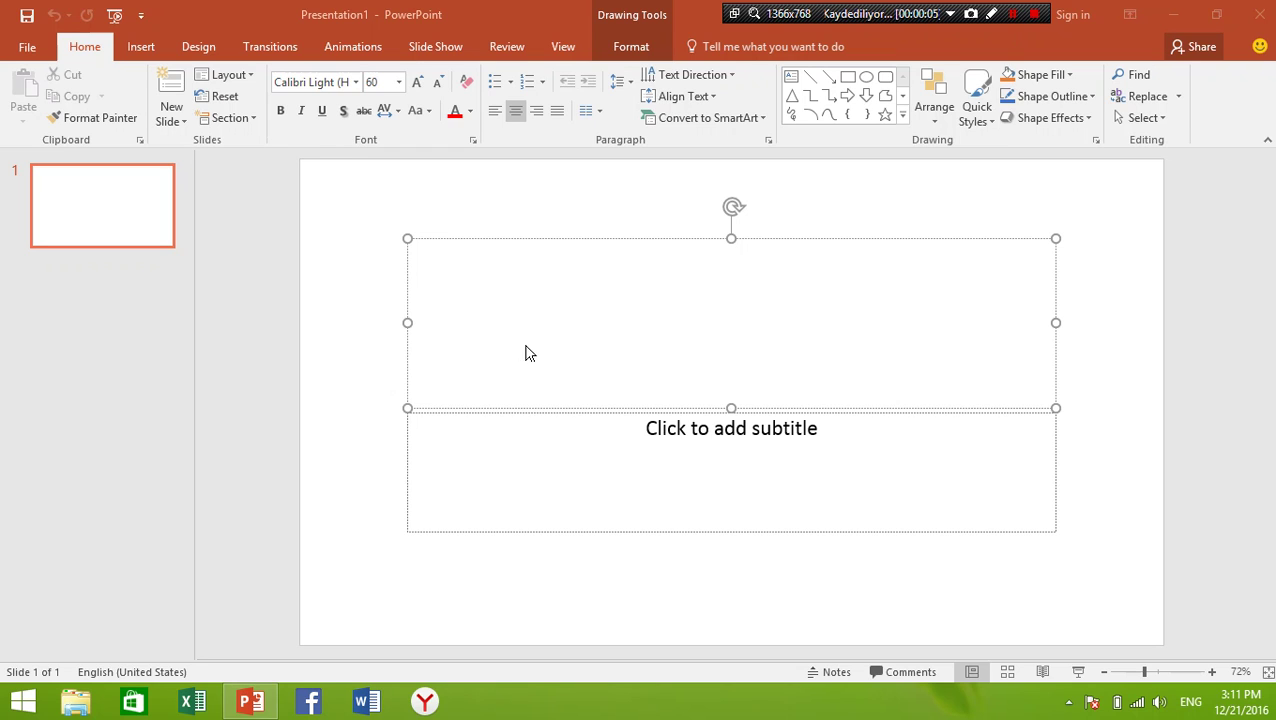
# Step: Show the Insert ribbon on the blank title-slide presentation
pyautogui.click(141, 46)
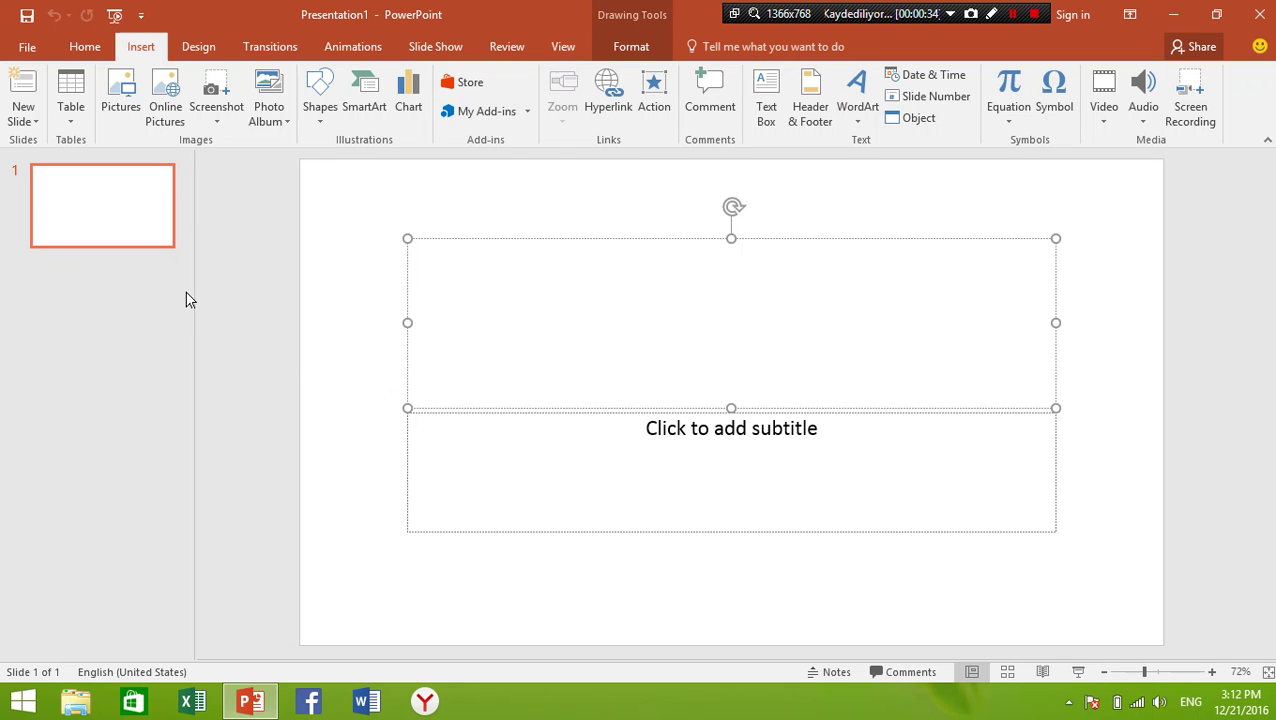
pyautogui.click(29, 131)
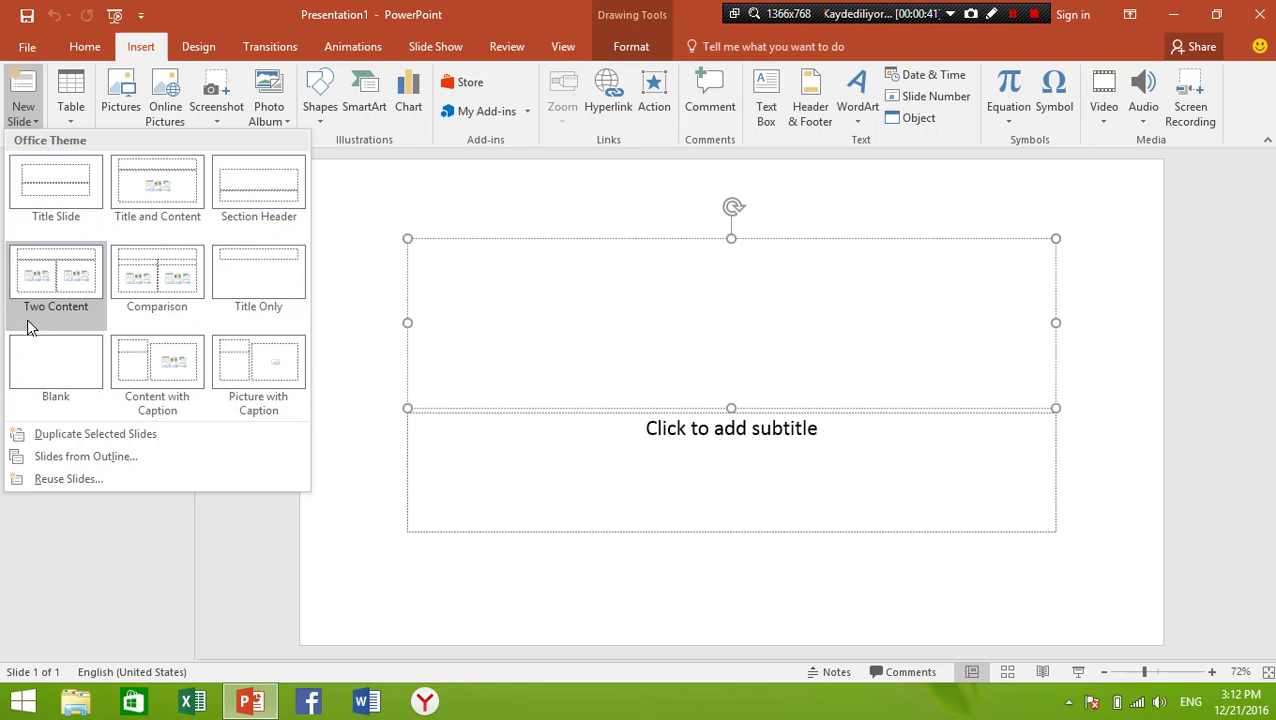
pyautogui.click(85, 47)
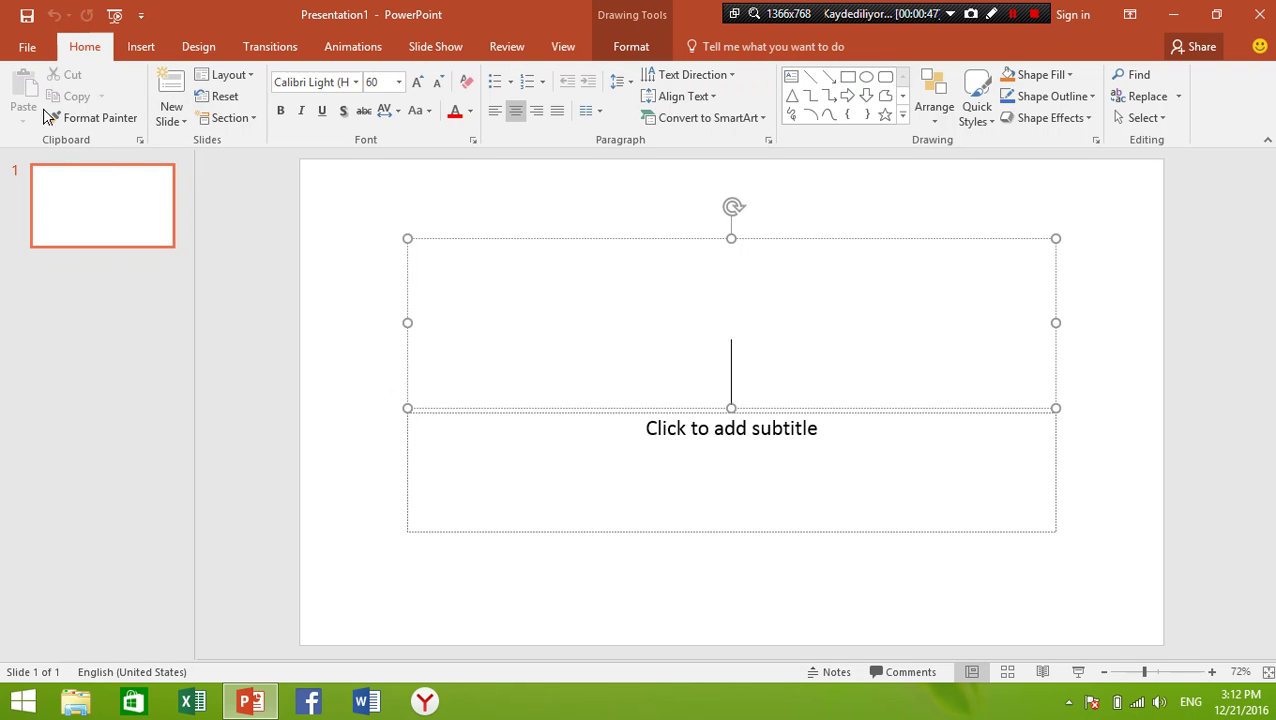
pyautogui.click(133, 51)
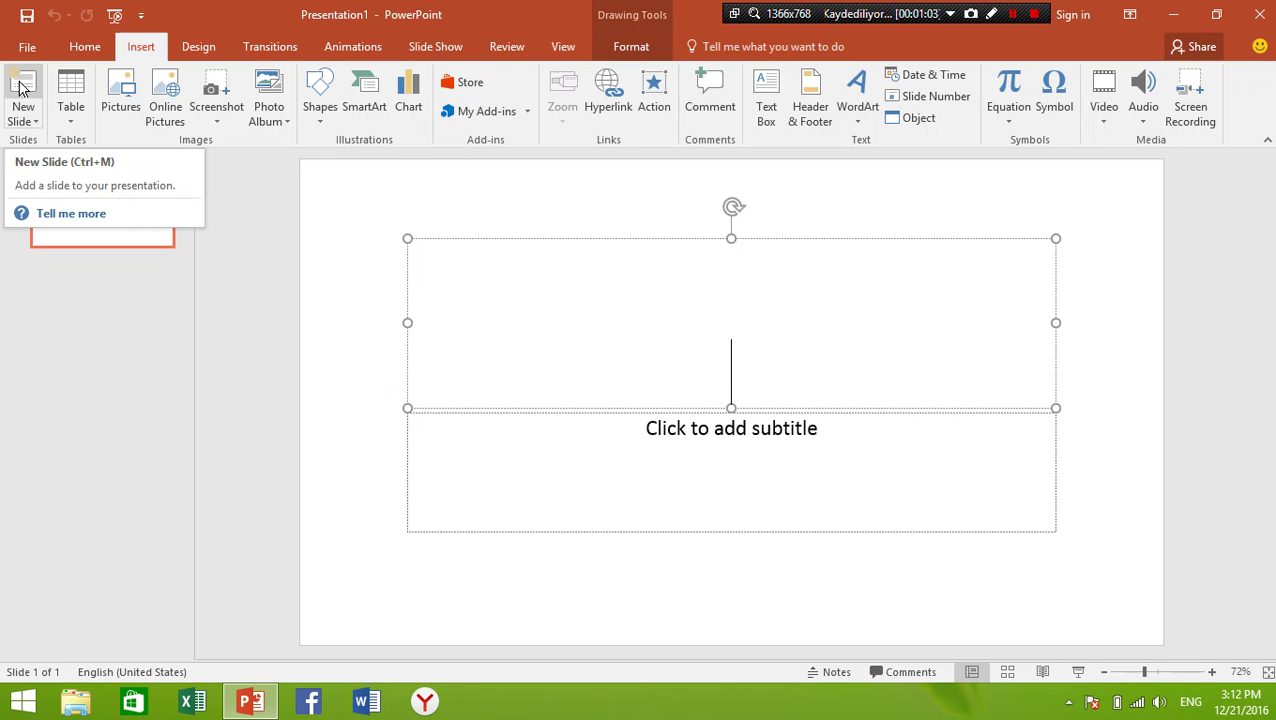
pyautogui.click(22, 88)
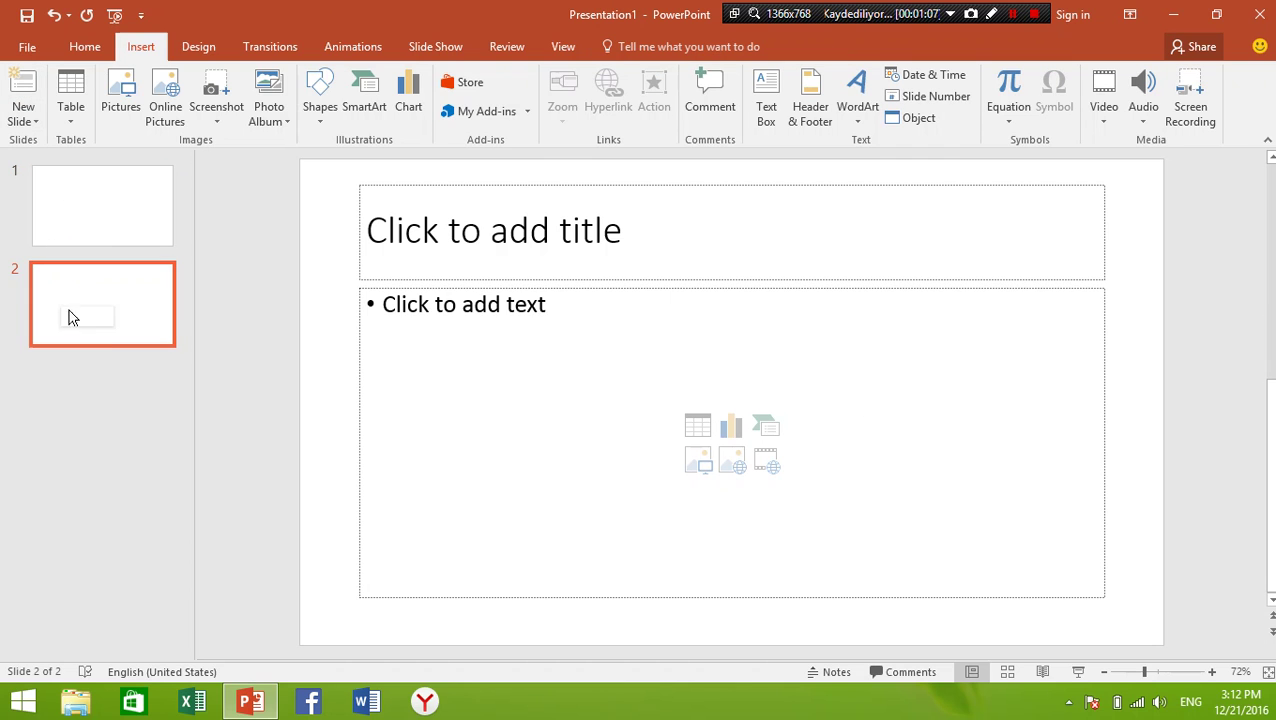
pyautogui.click(84, 230)
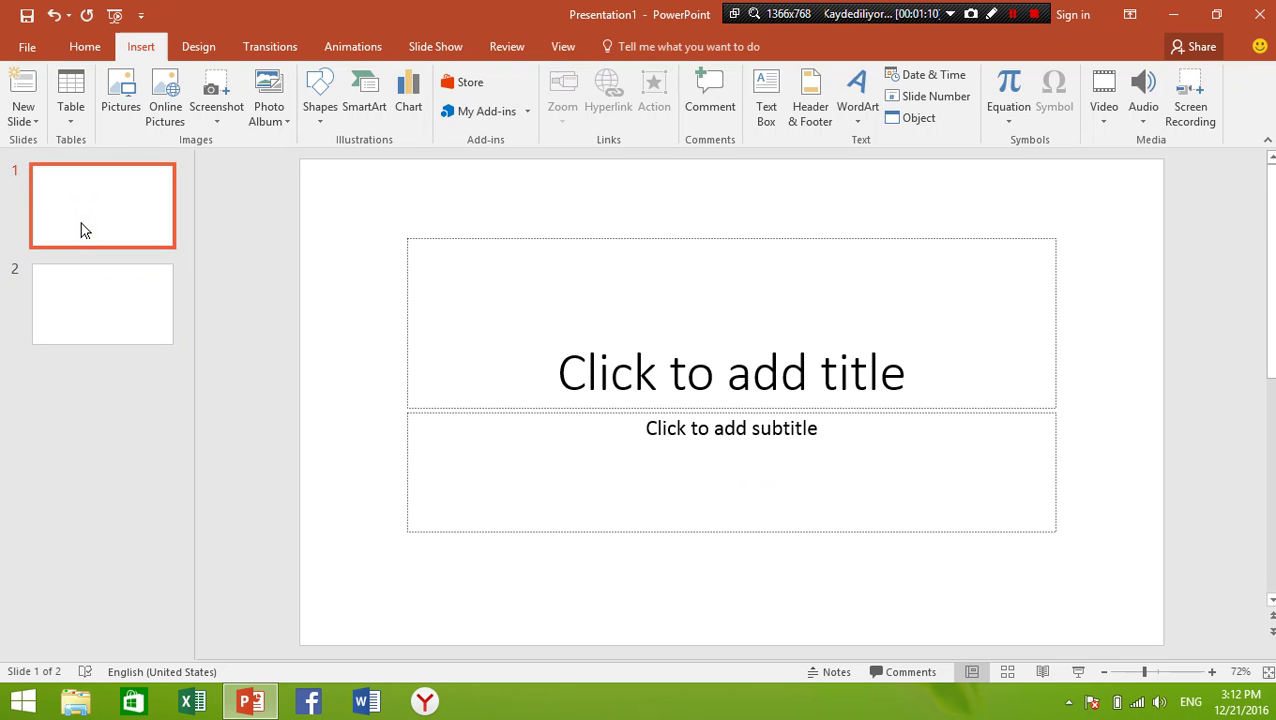
pyautogui.click(83, 313)
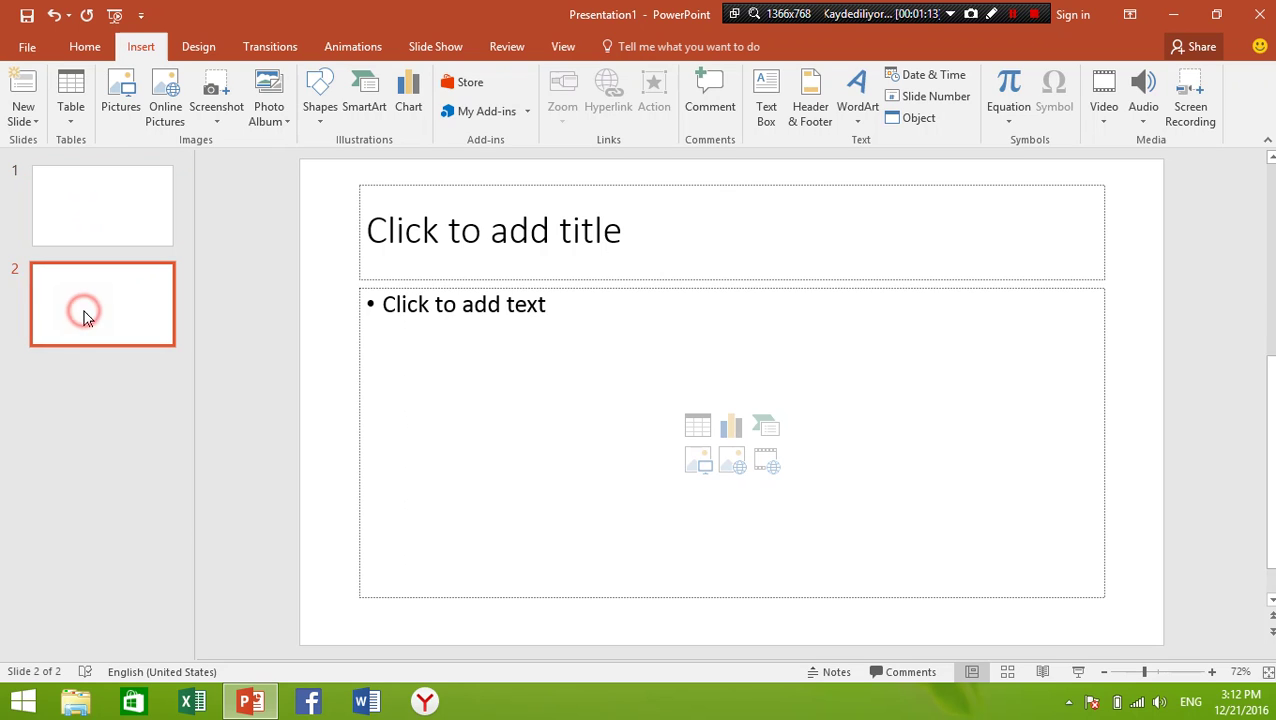
pyautogui.click(91, 220)
pyautogui.click(88, 276)
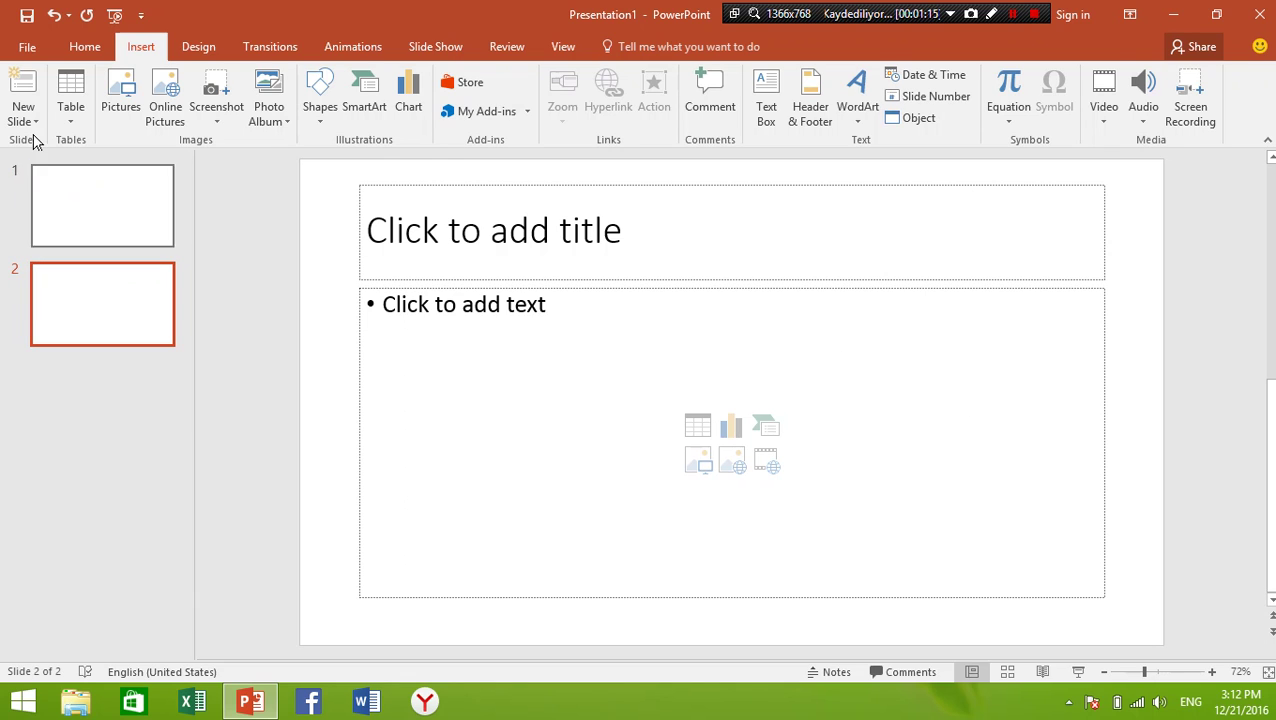
pyautogui.click(28, 84)
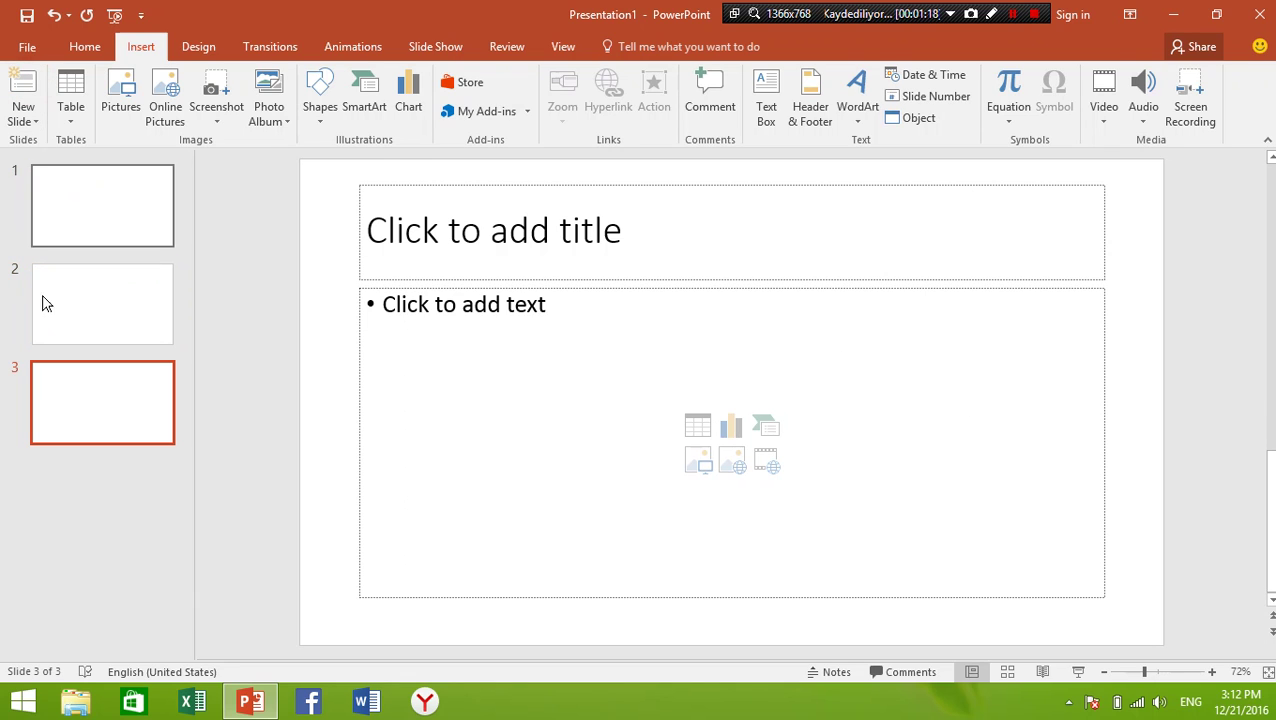
pyautogui.click(77, 305)
pyautogui.click(82, 378)
pyautogui.click(68, 272)
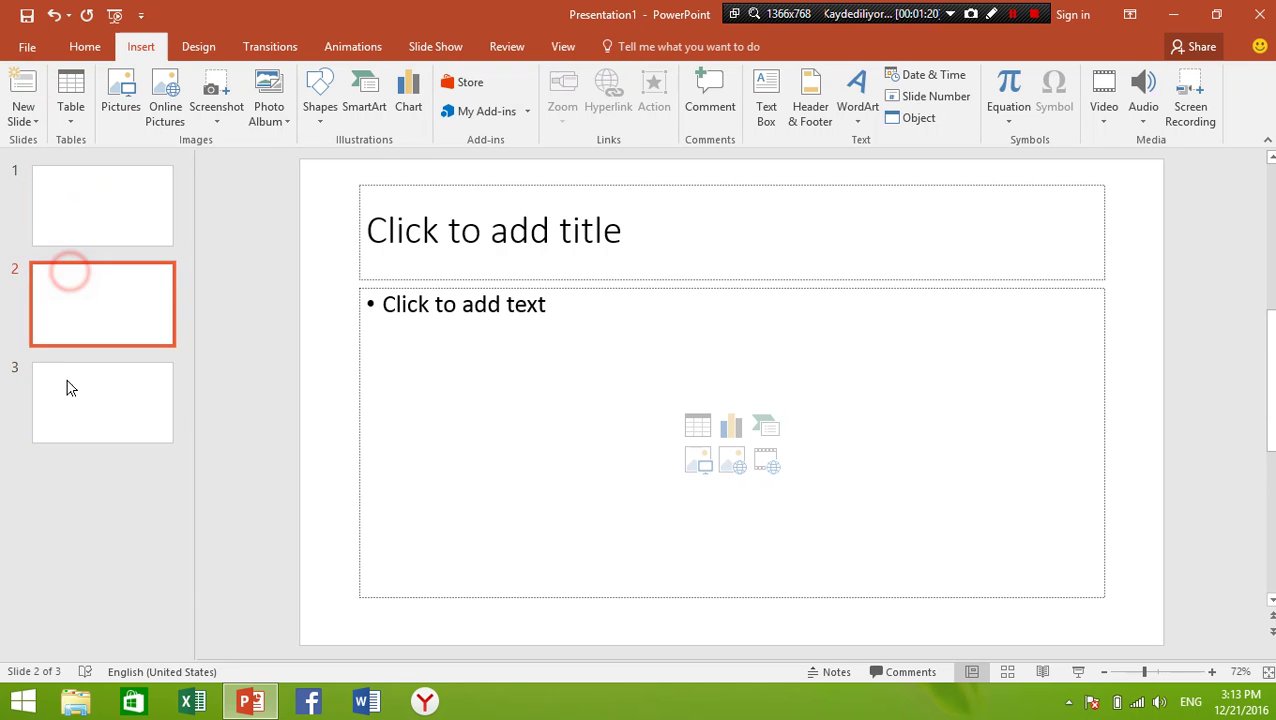
pyautogui.click(68, 380)
pyautogui.press('Delete')
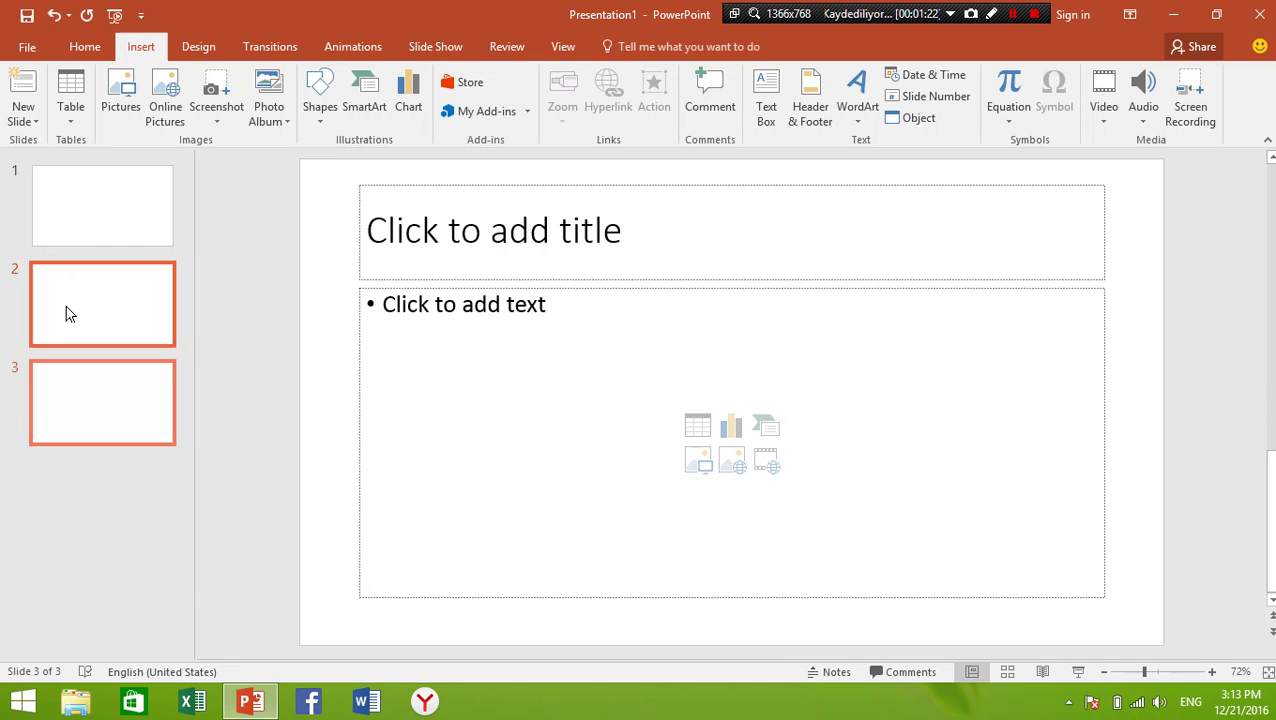
pyautogui.press('Delete')
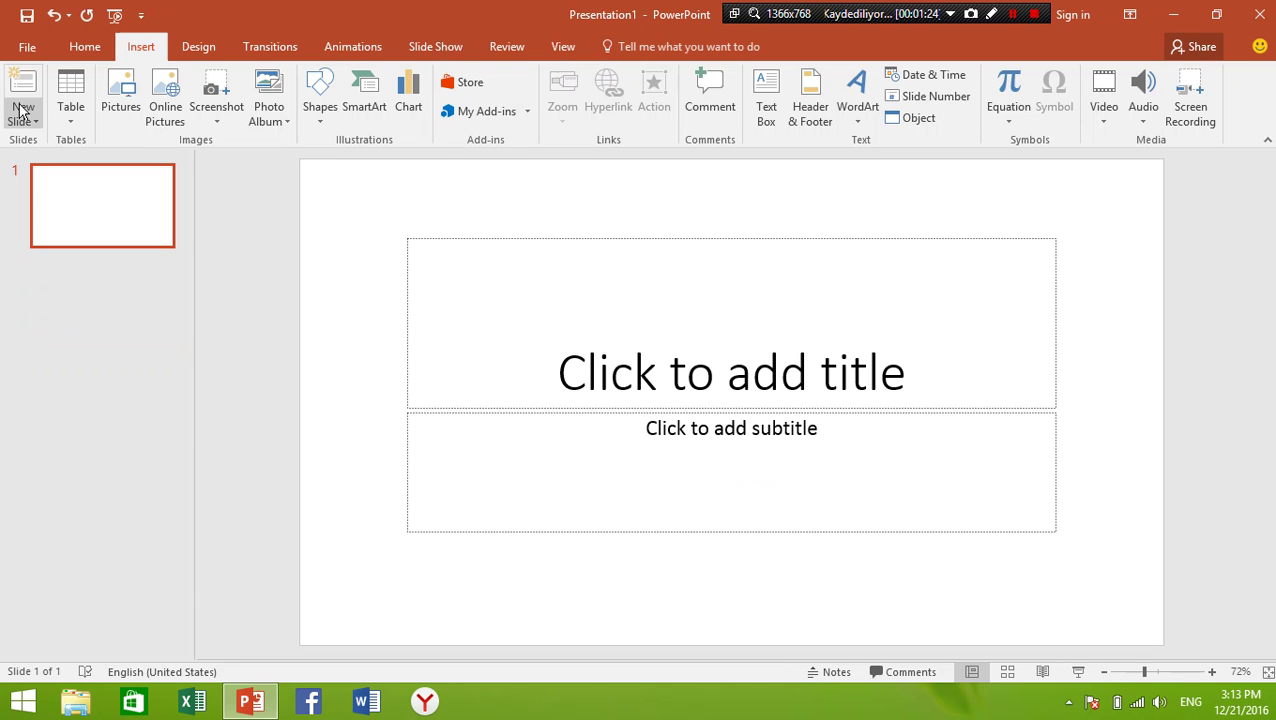
# Step: Add a Comparison-layout slide and delete it, then open the Table dropdown
pyautogui.click(25, 121)
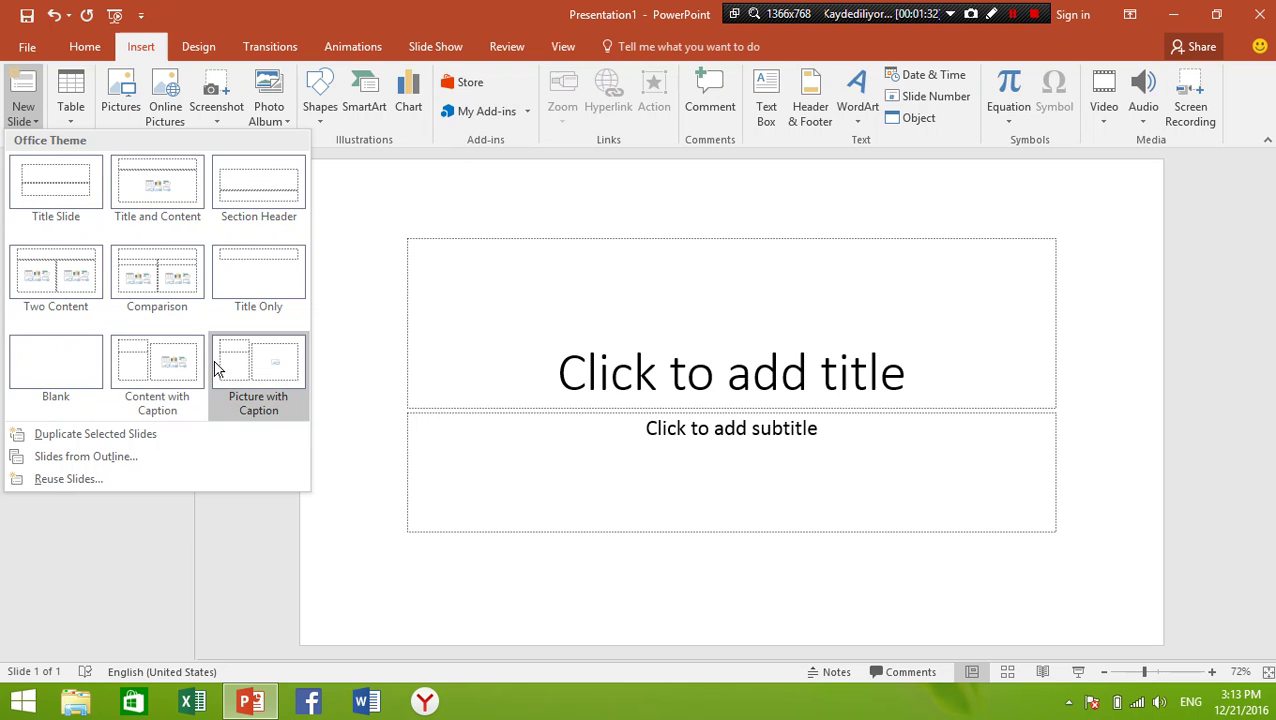
pyautogui.click(135, 276)
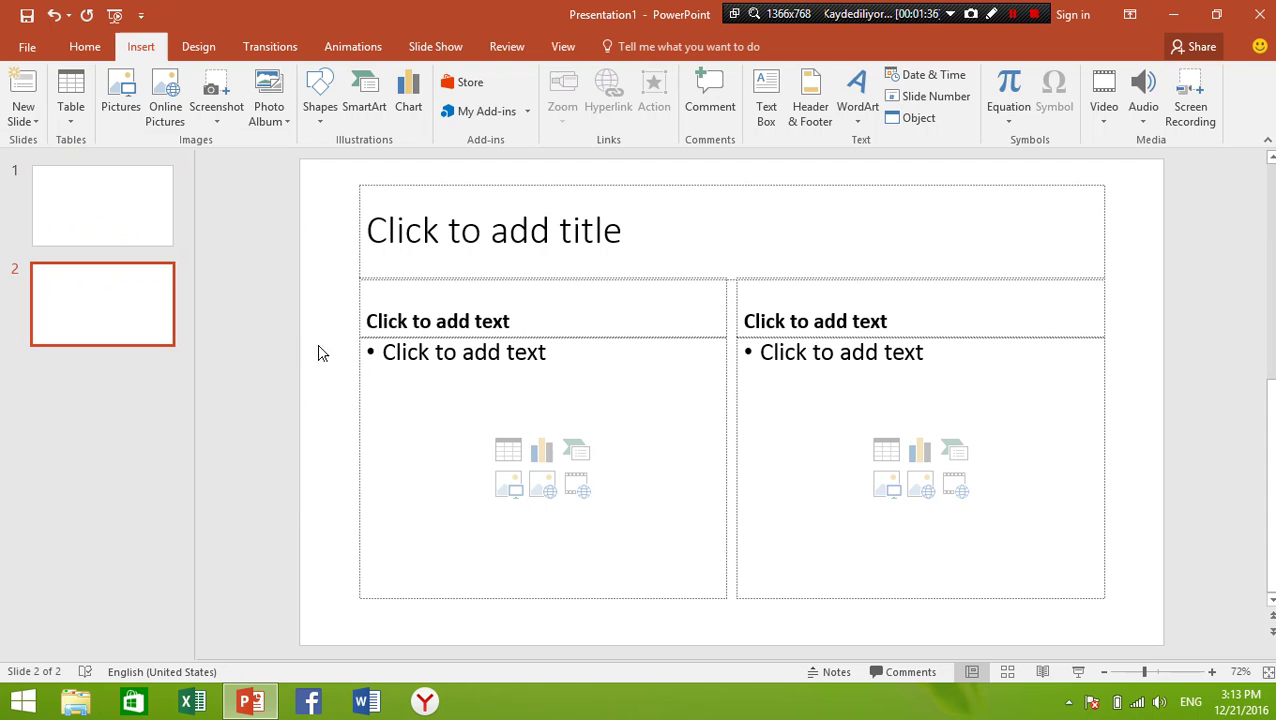
pyautogui.press('Delete')
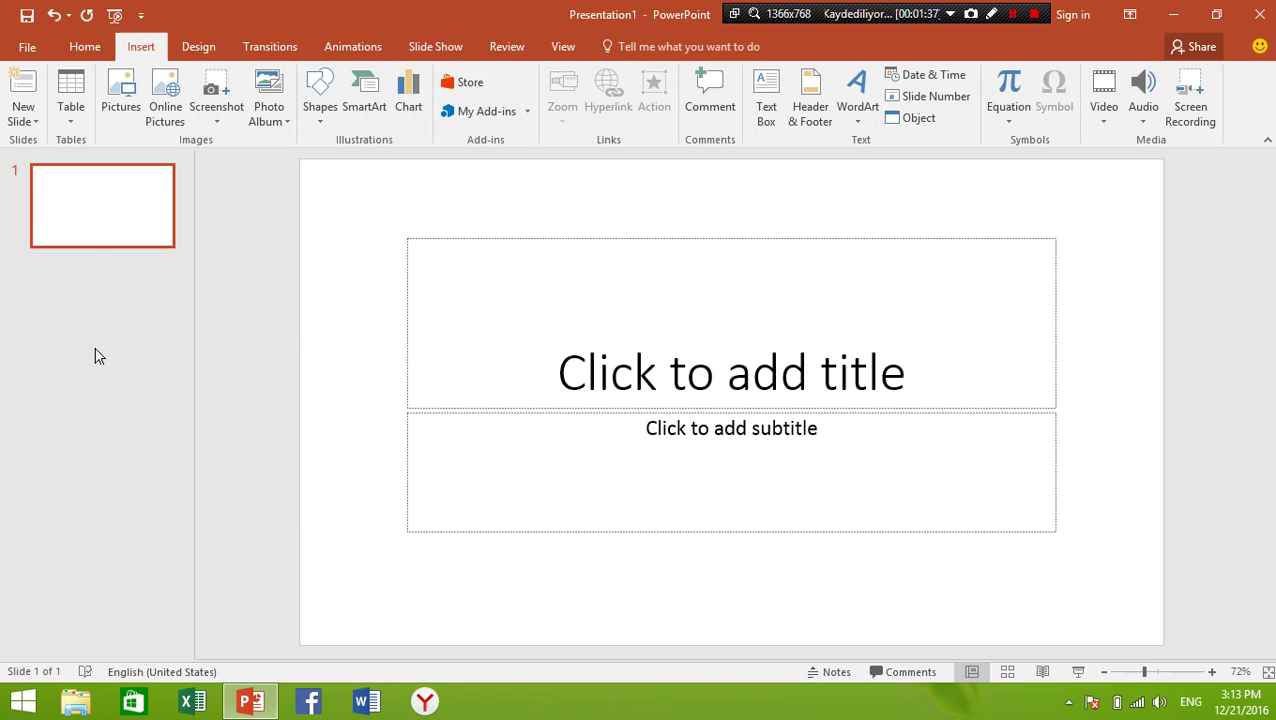
pyautogui.click(71, 108)
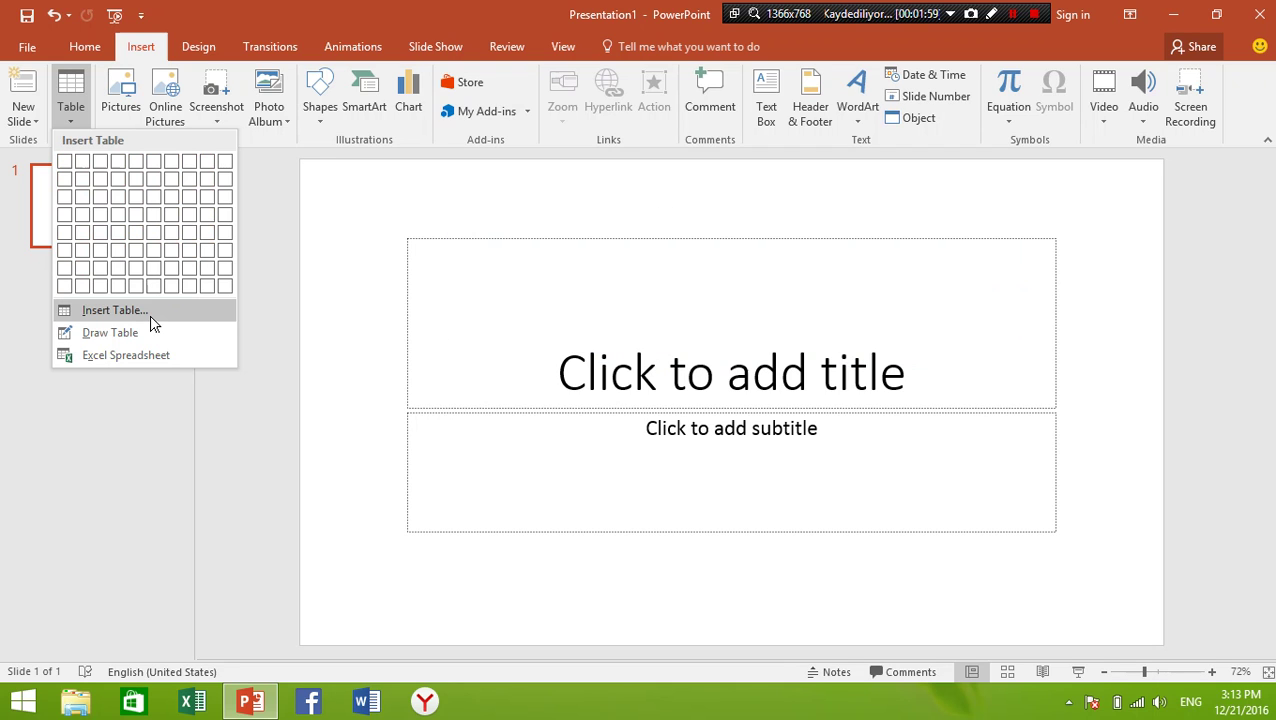
pyautogui.click(115, 310)
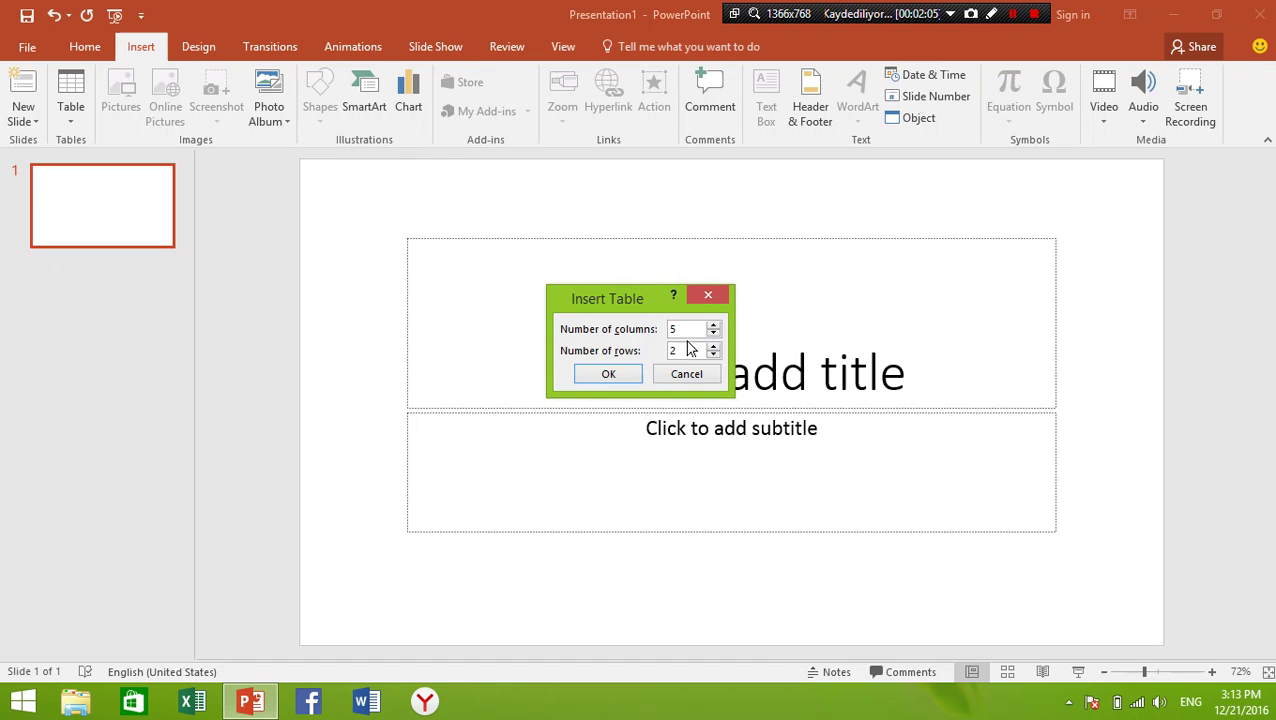
pyautogui.click(632, 372)
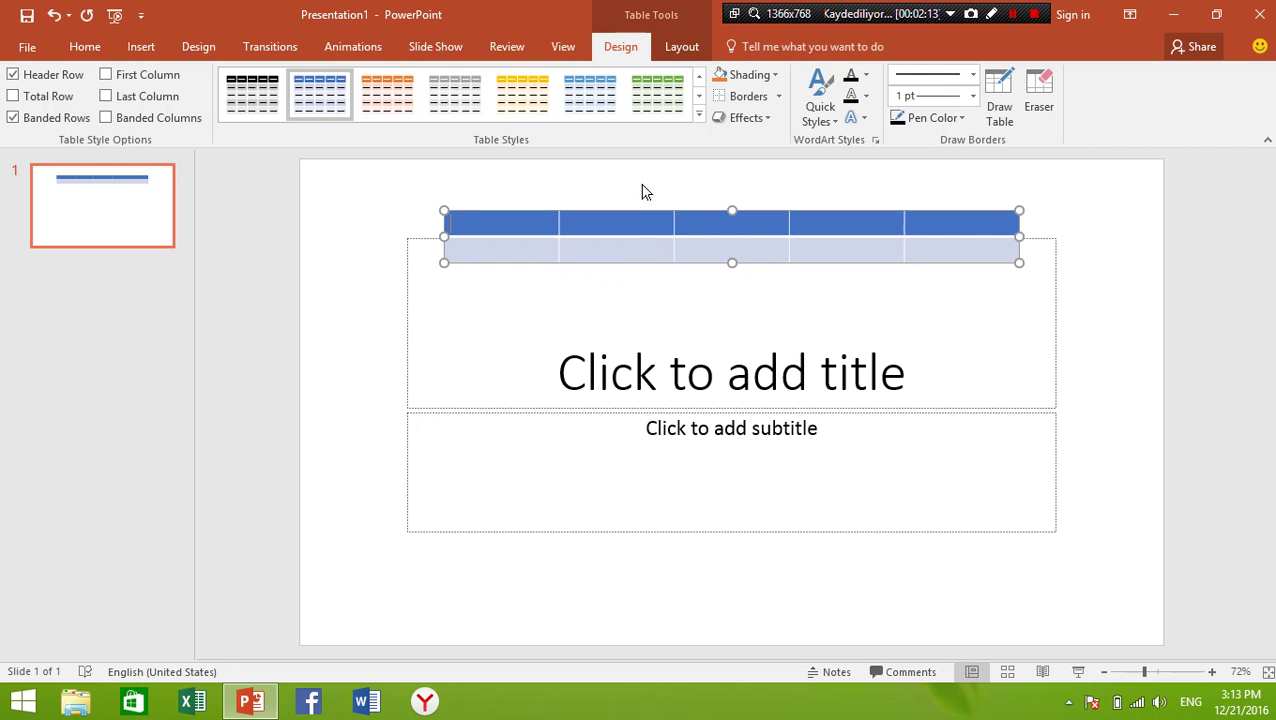
pyautogui.rightClick(631, 214)
pyautogui.click(642, 221)
pyautogui.click(141, 47)
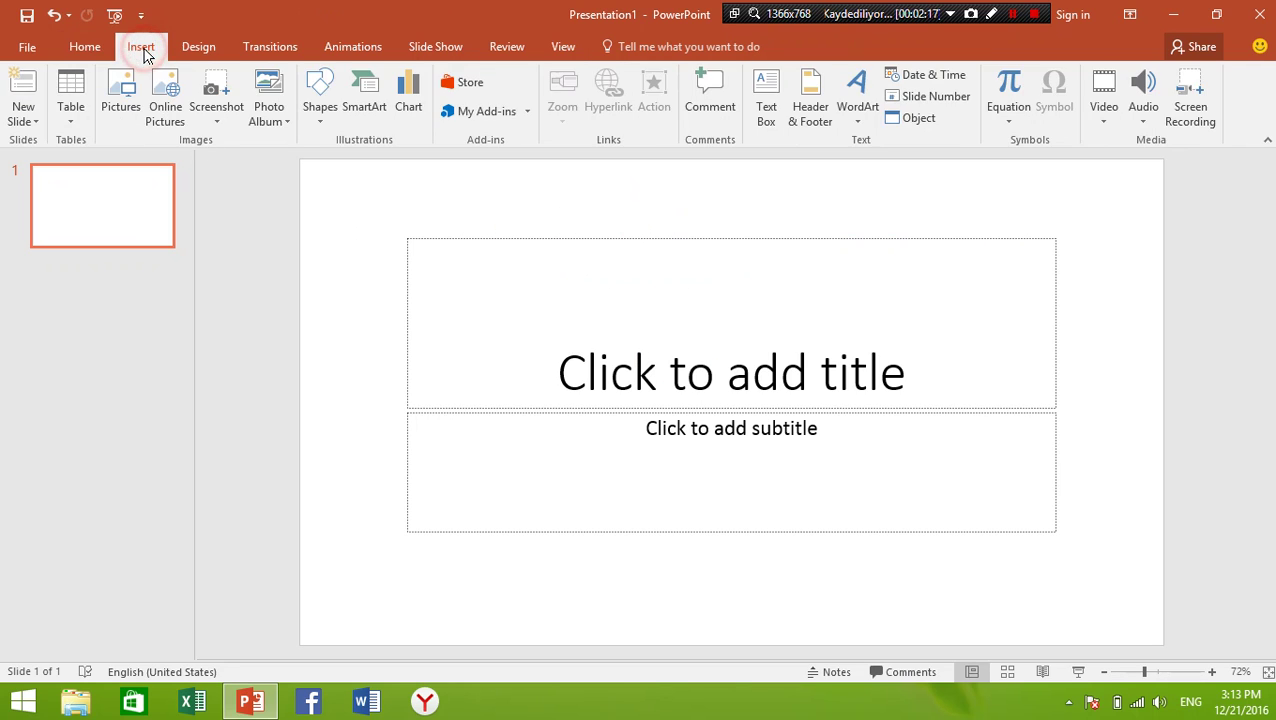
pyautogui.click(71, 110)
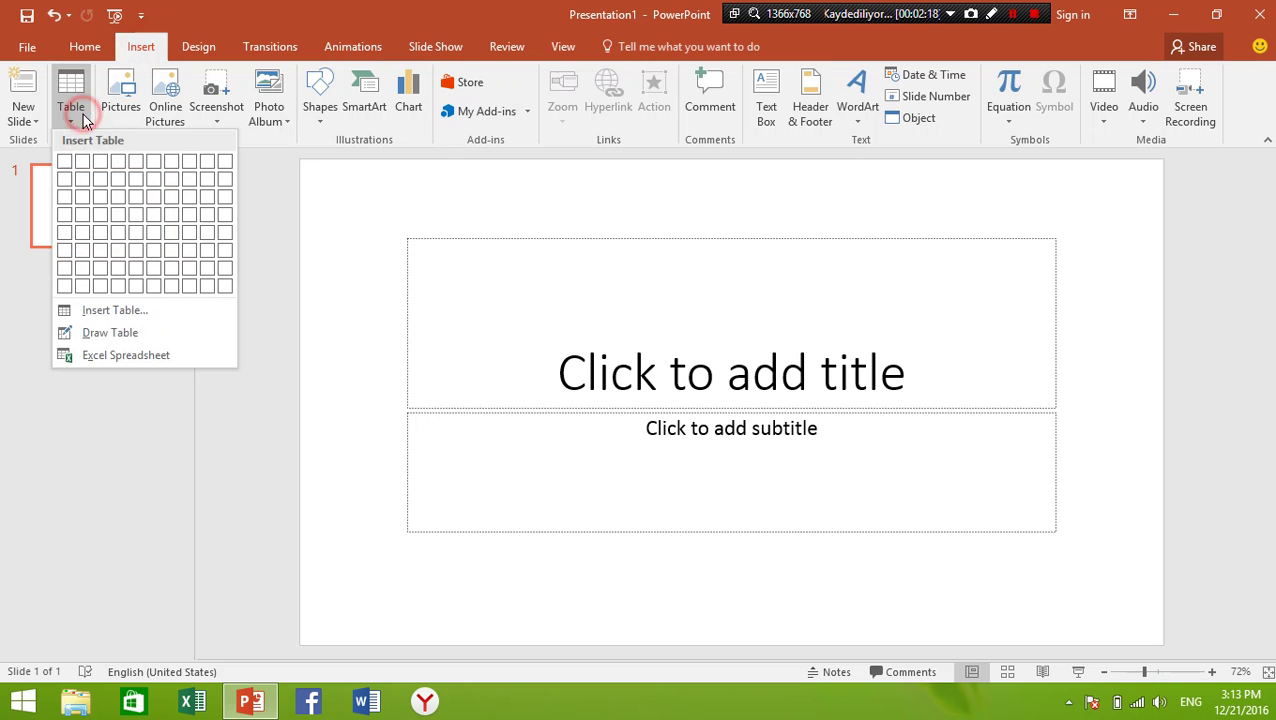
pyautogui.click(150, 333)
pyautogui.moveTo(460, 250); pyautogui.dragTo(461, 349)
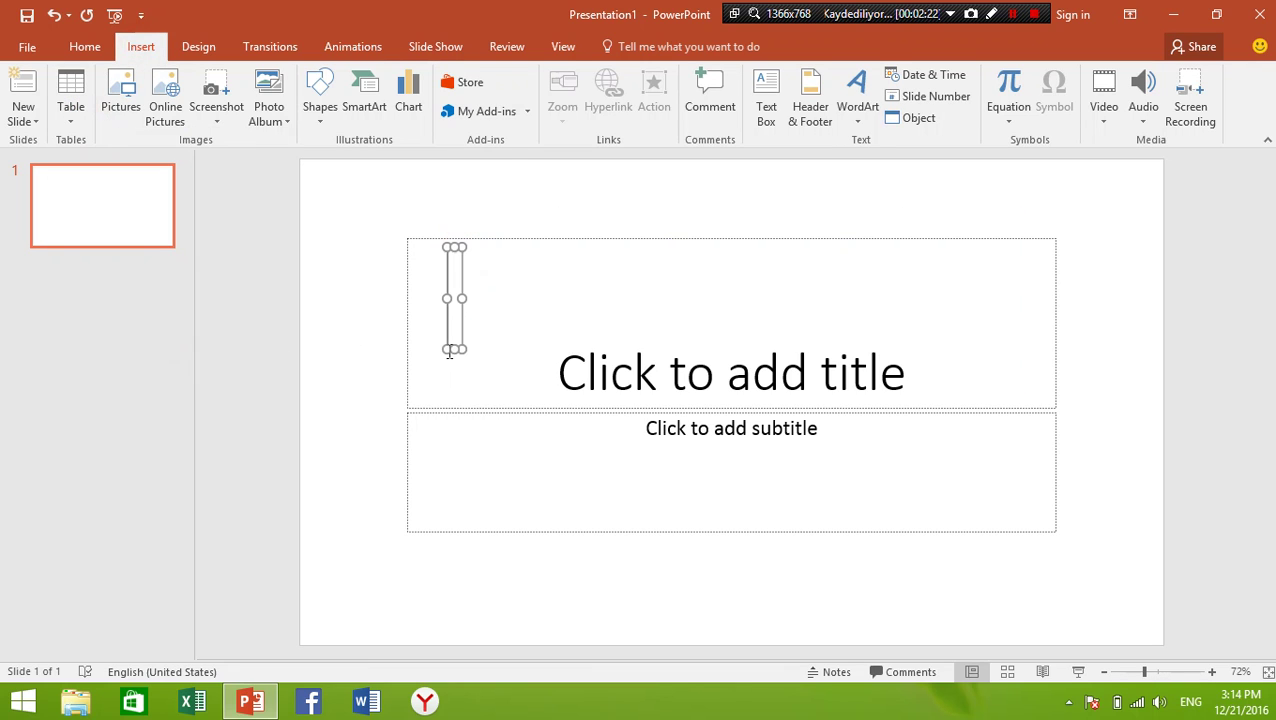
pyautogui.moveTo(447, 301); pyautogui.dragTo(369, 298)
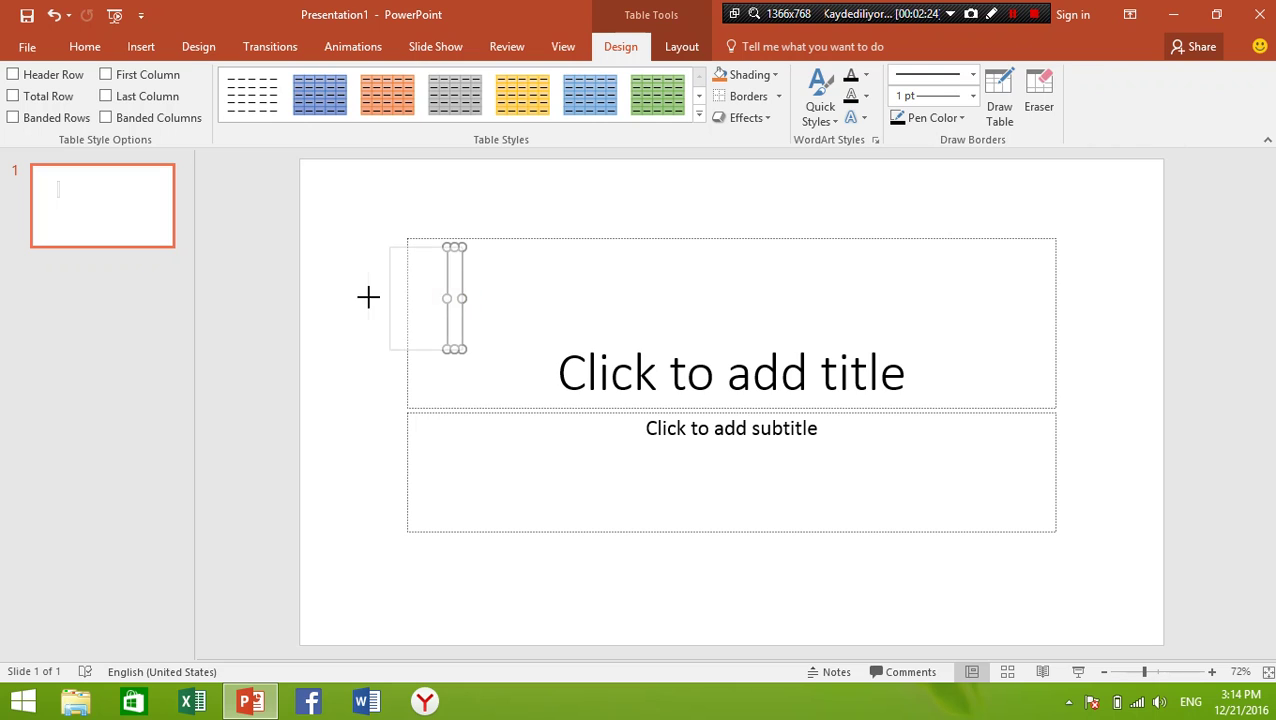
pyautogui.moveTo(460, 299); pyautogui.dragTo(598, 299)
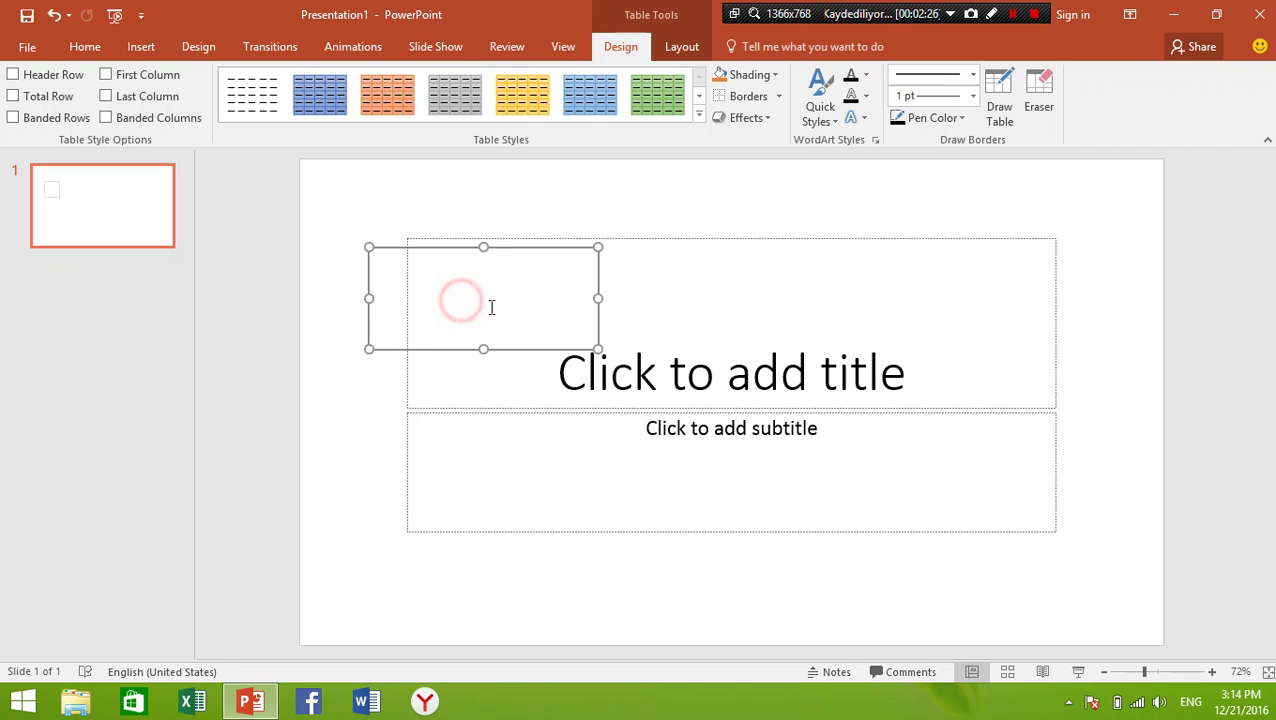
pyautogui.hotkey('ctrl', 'z')
pyautogui.hotkey('ctrl', 'z')
pyautogui.hotkey('ctrl', 'z')
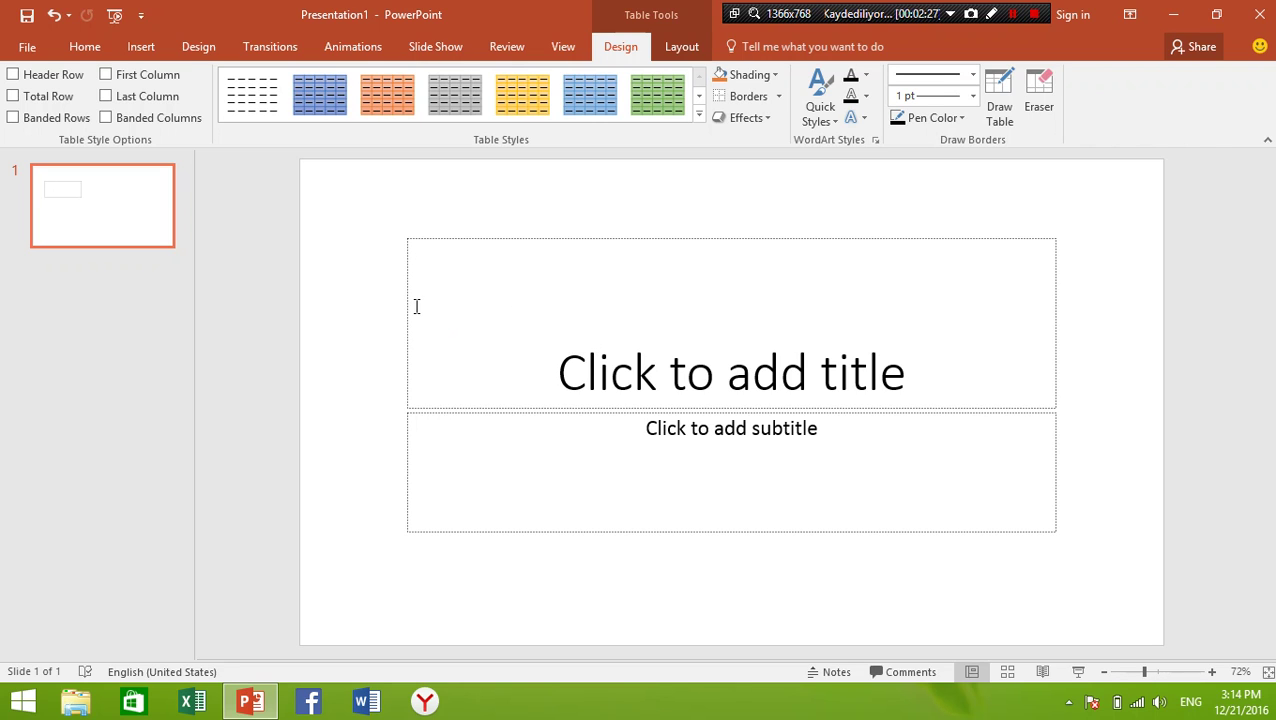
pyautogui.click(137, 52)
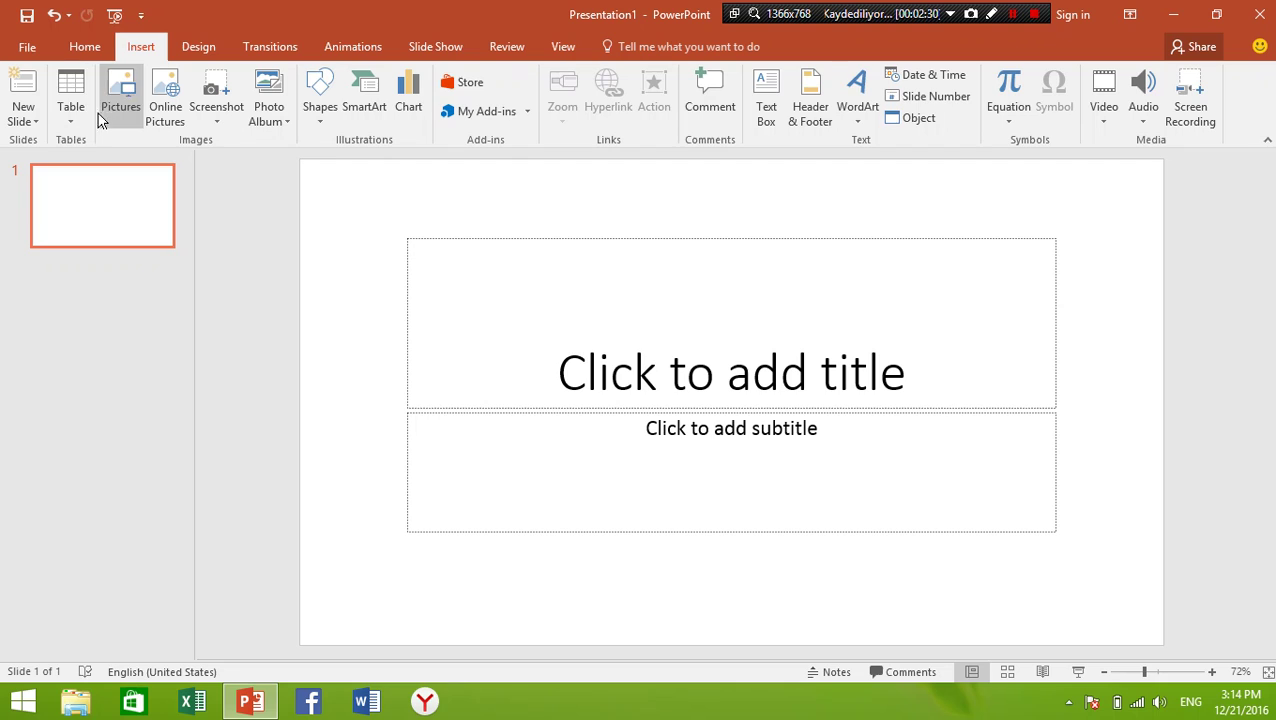
# Step: Embed an Excel spreadsheet, select cells in column B, and exit spreadsheet editing
pyautogui.click(69, 113)
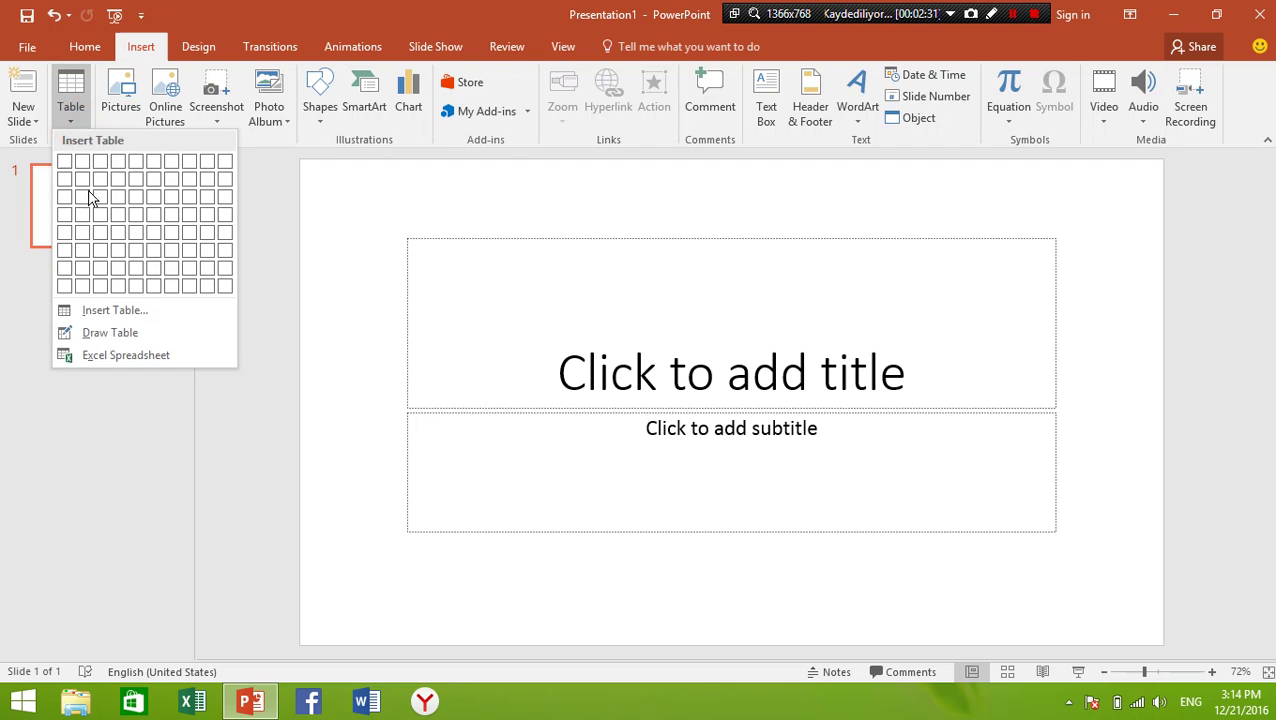
pyautogui.click(147, 358)
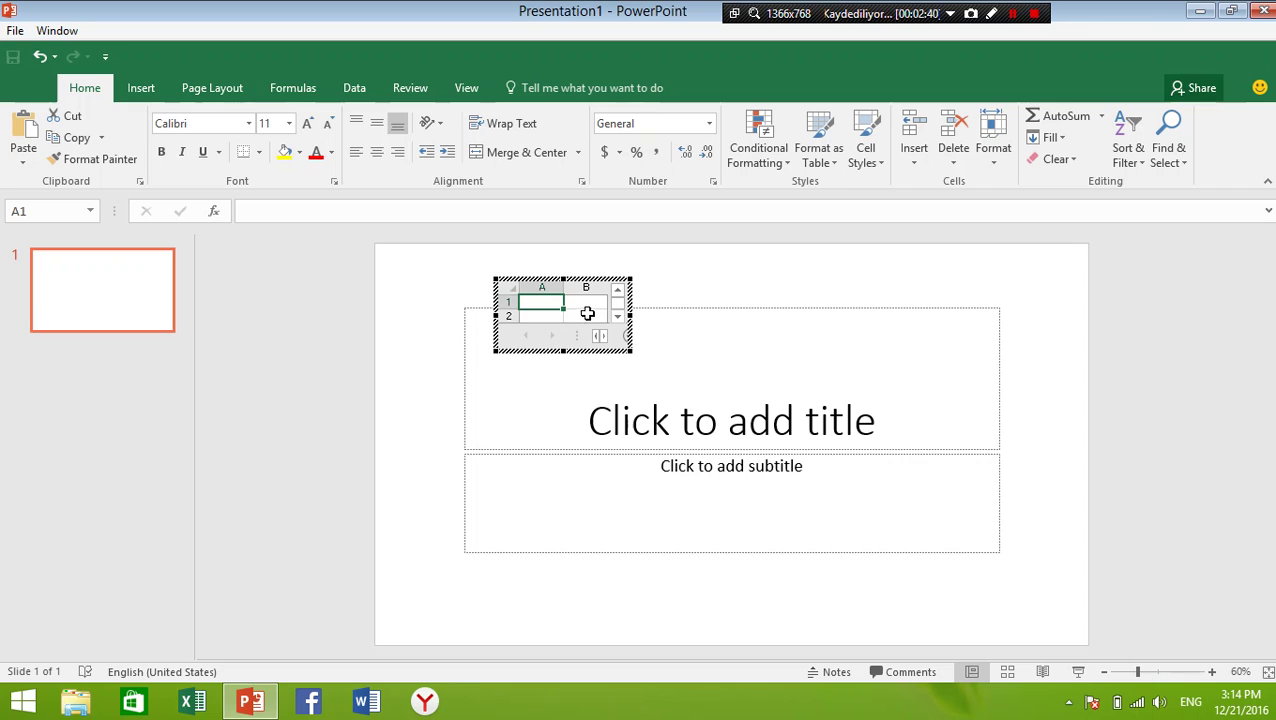
pyautogui.moveTo(586, 303)
pyautogui.mouseDown()
pyautogui.moveTo(614, 325)
pyautogui.moveTo(585, 285)
pyautogui.mouseUp()
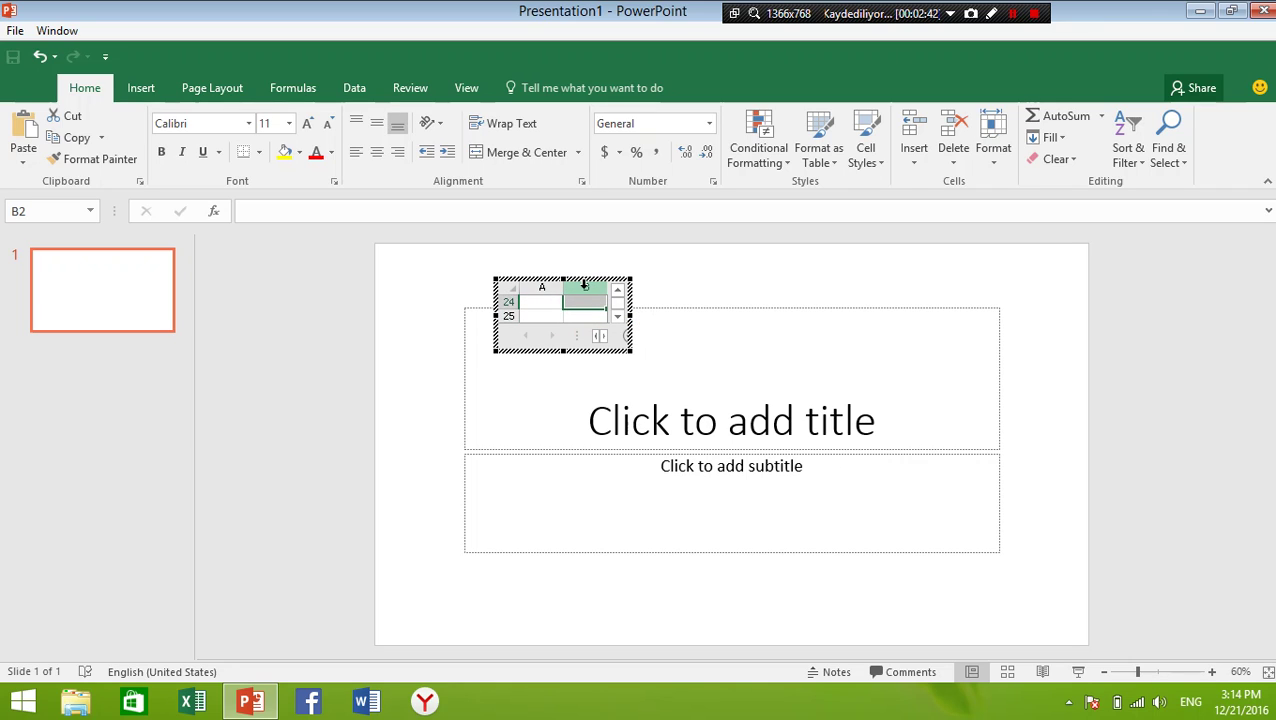
pyautogui.click(485, 302)
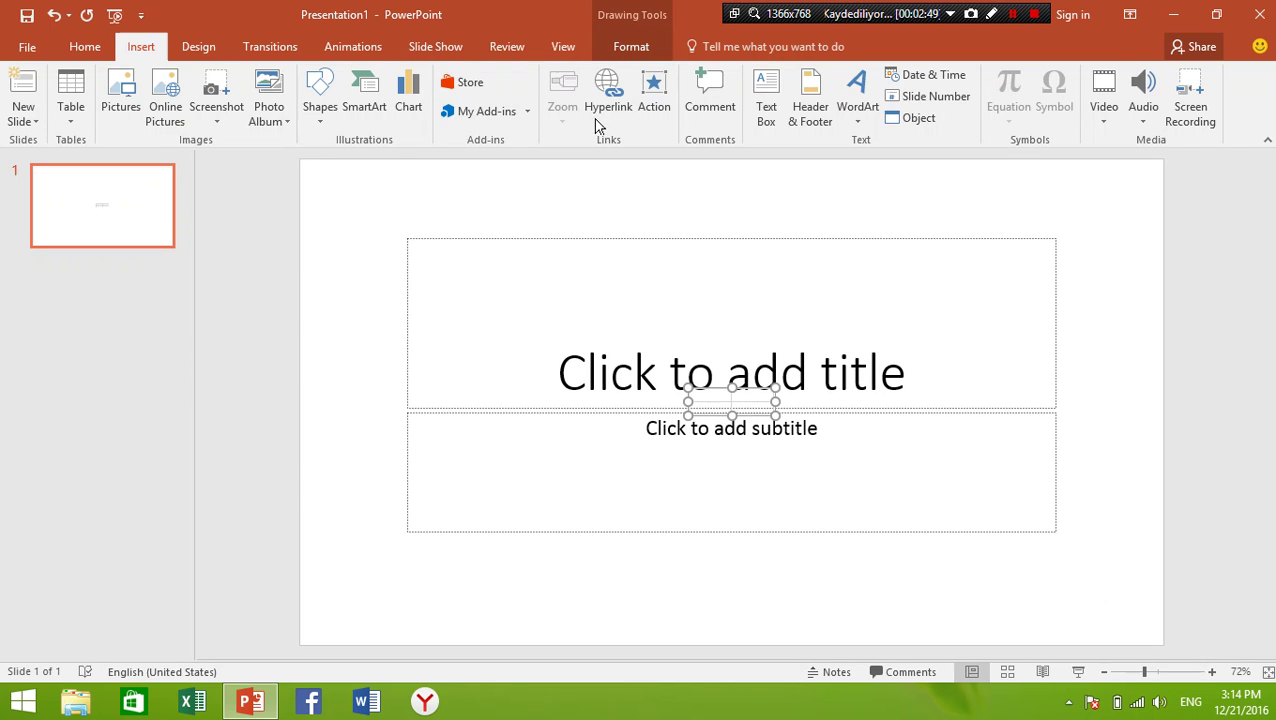
# Step: Stretch the small spreadsheet object taller, then undo to remove it from the slide
pyautogui.click(628, 48)
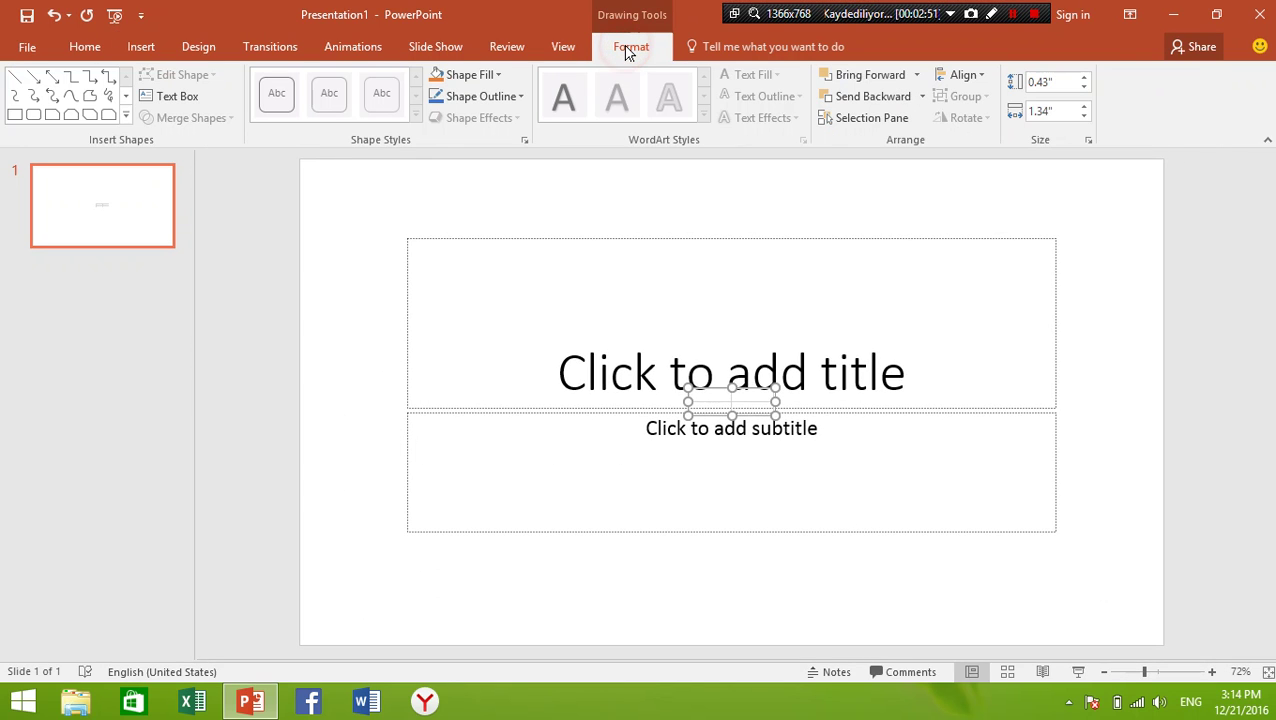
pyautogui.click(562, 333)
pyautogui.click(718, 393)
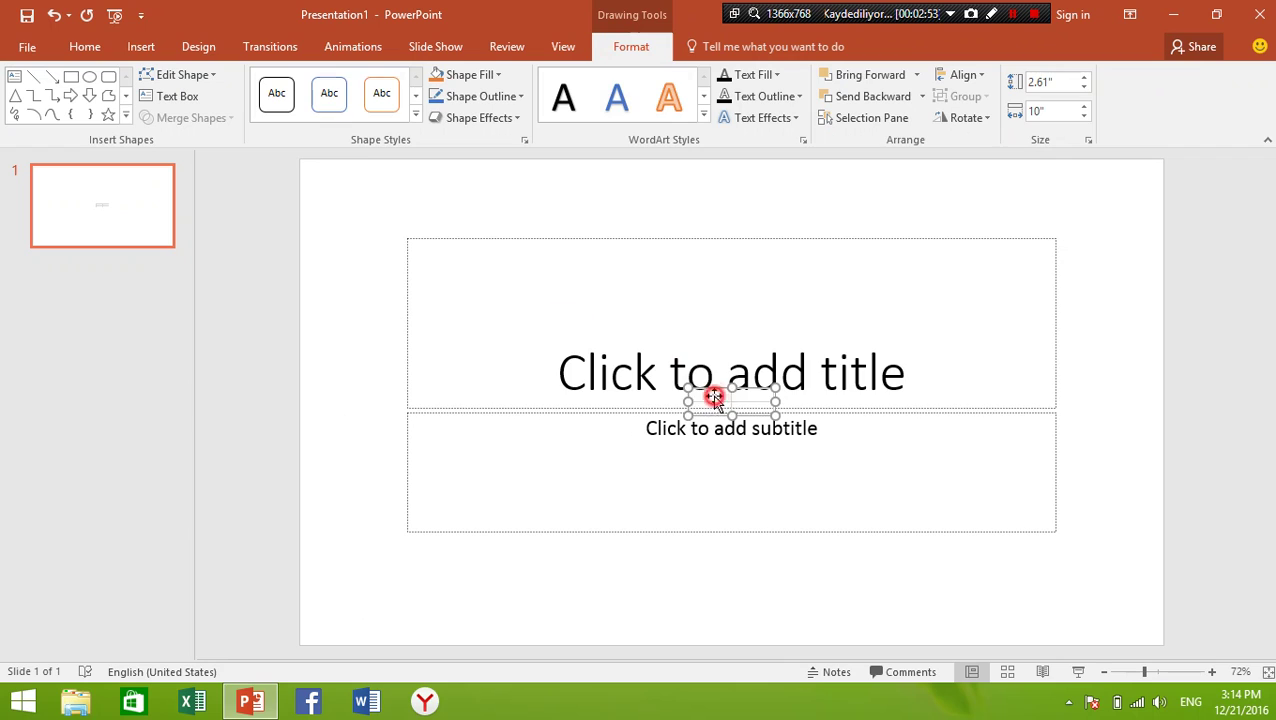
pyautogui.moveTo(731, 390); pyautogui.dragTo(731, 308)
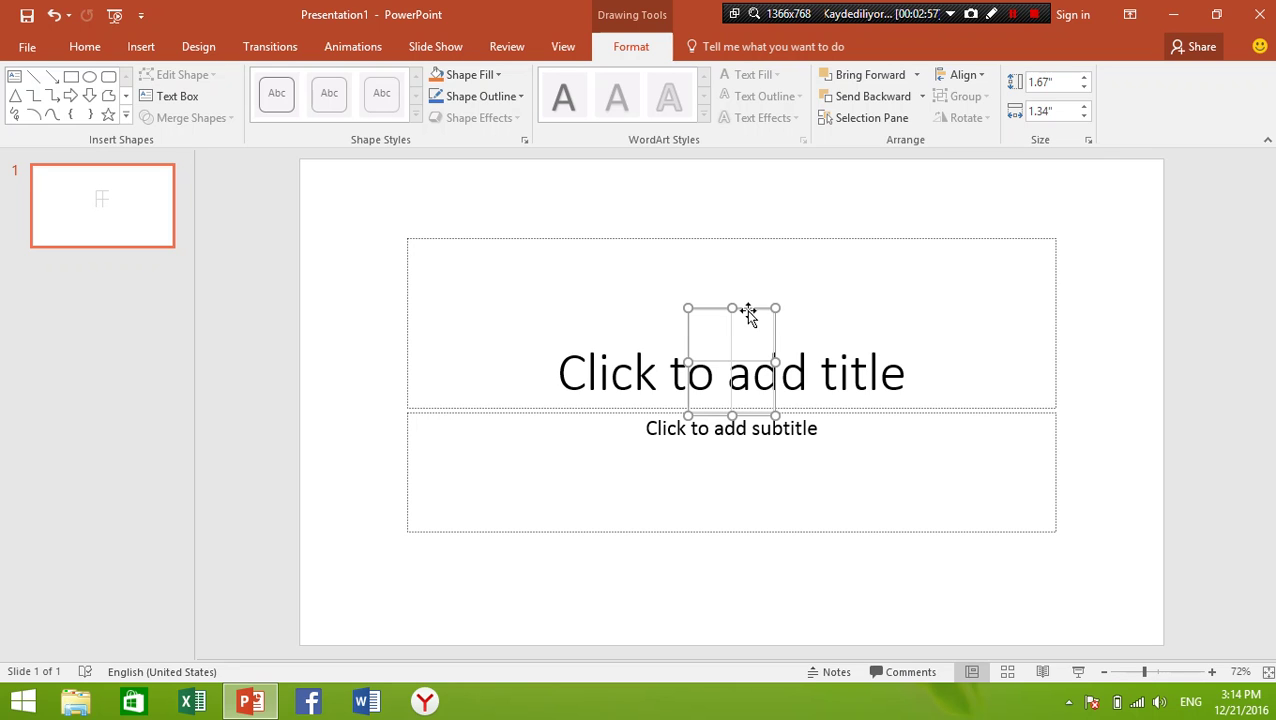
pyautogui.hotkey('ctrl', 'z')
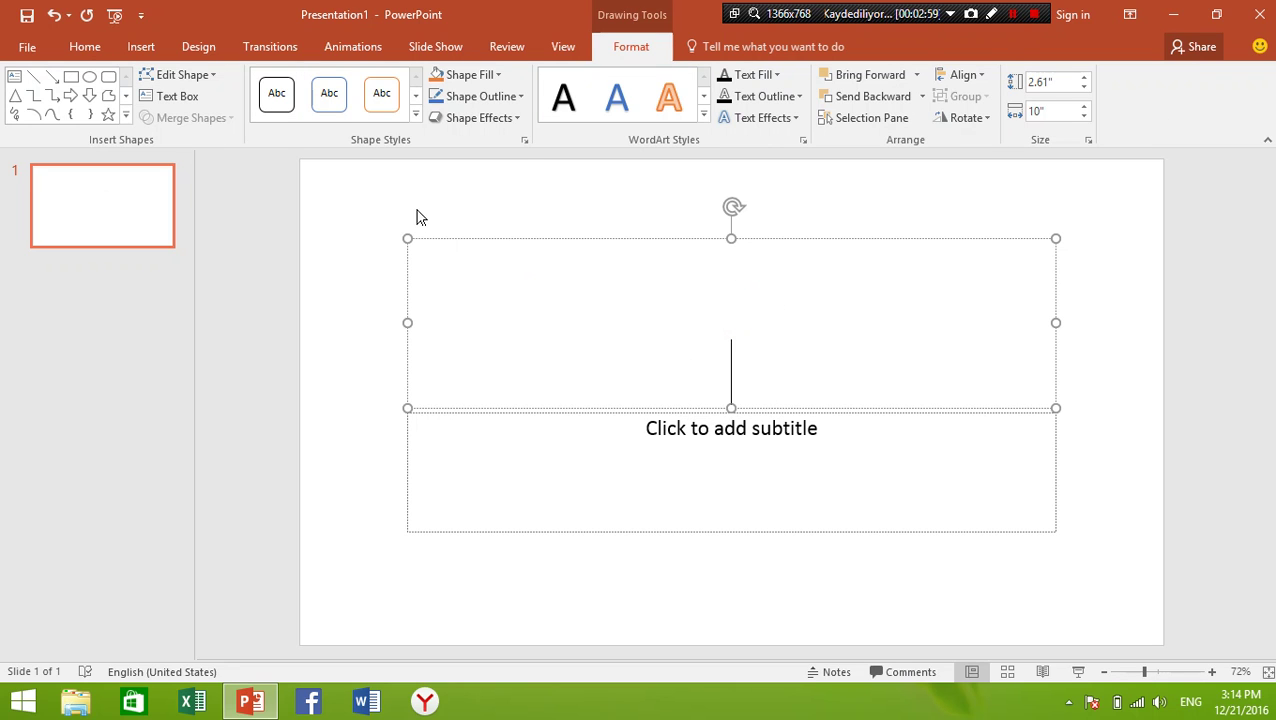
pyautogui.click(601, 322)
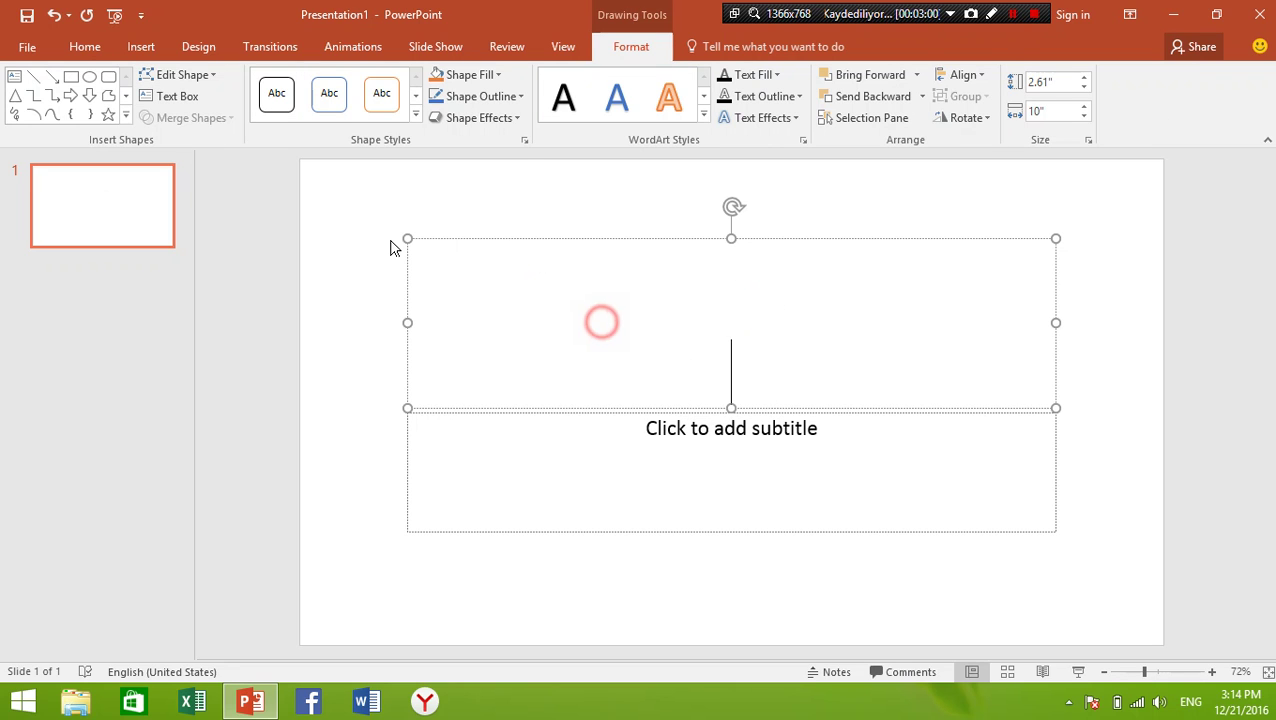
pyautogui.click(78, 47)
pyautogui.click(145, 48)
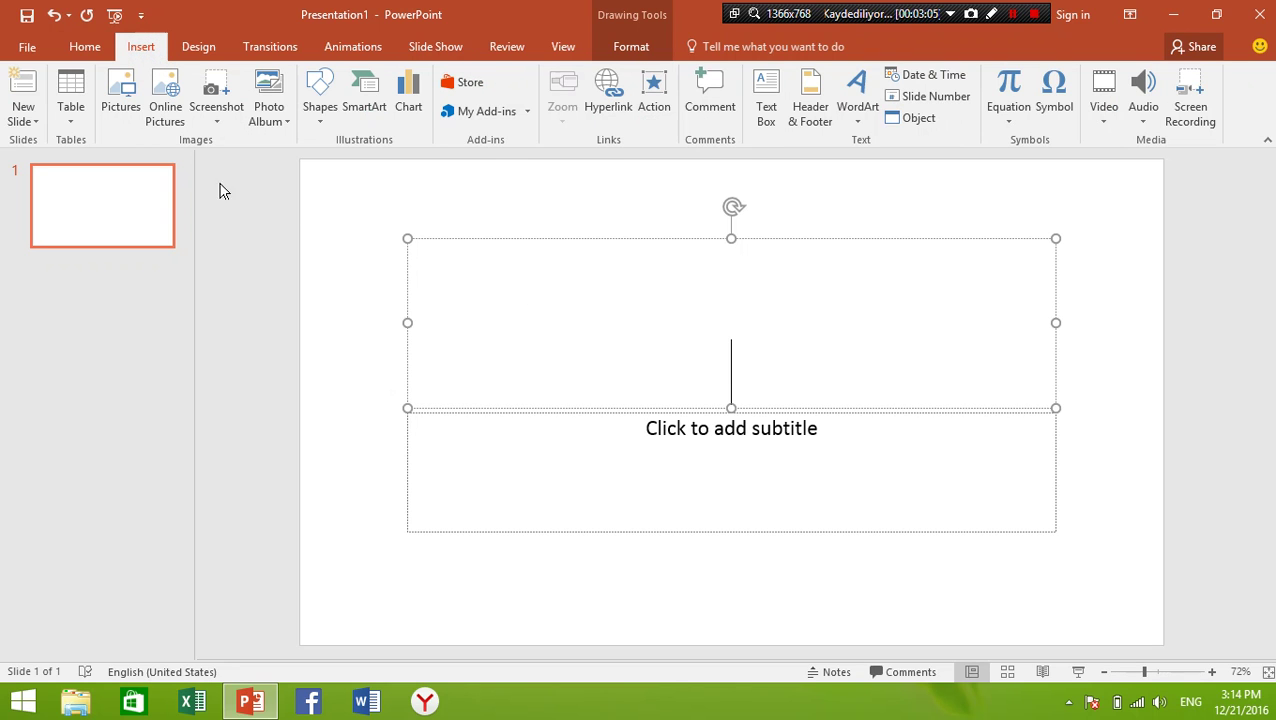
# Step: Embed an Excel spreadsheet and enlarge it to 15 rows by 9 columns
pyautogui.click(72, 114)
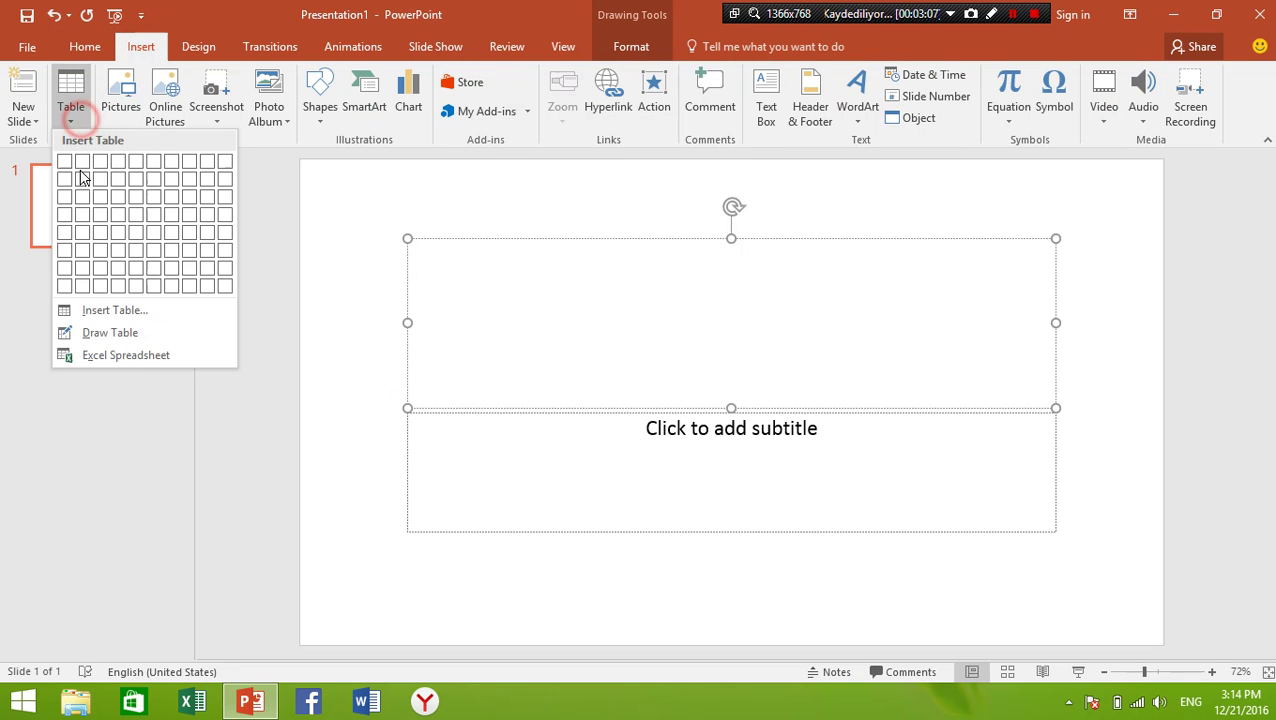
pyautogui.click(131, 360)
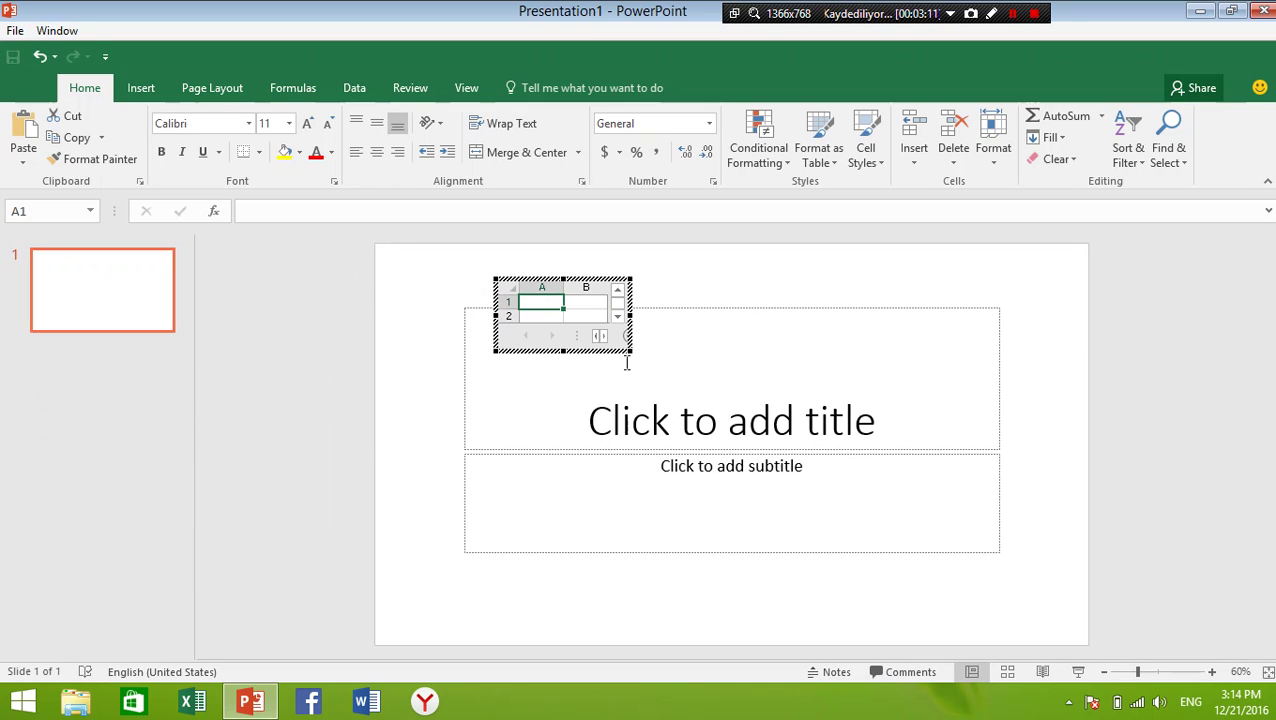
pyautogui.moveTo(631, 352); pyautogui.dragTo(966, 535)
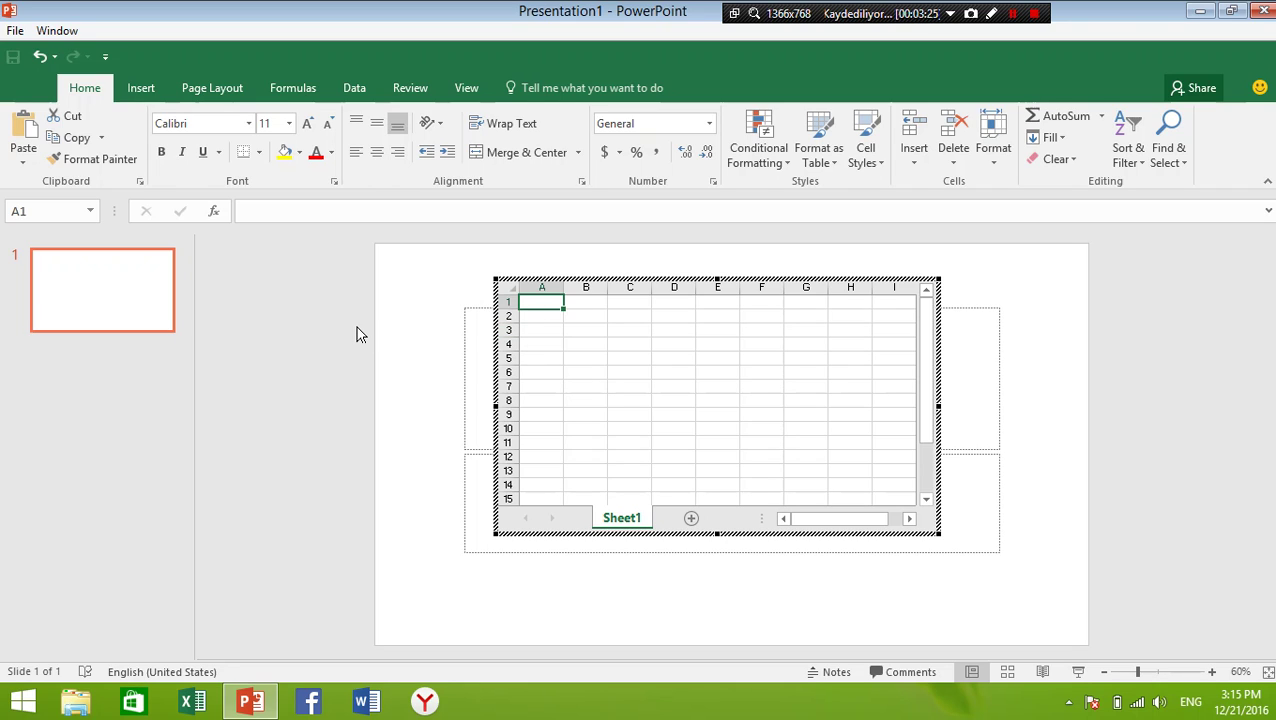
# Step: Enter 6 in A1, 3 in A2 and =A1+A2 in A3, then return to the slide
pyautogui.write('6')
pyautogui.press('Return')
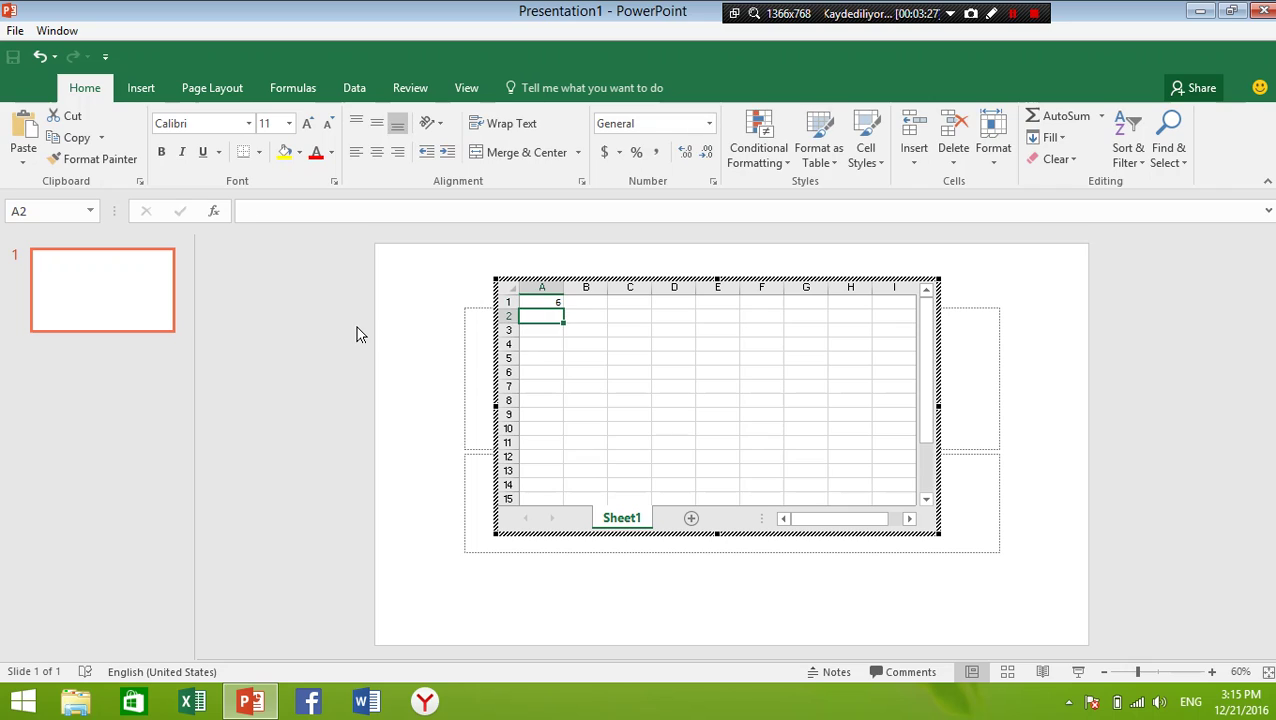
pyautogui.write('3')
pyautogui.press('Return')
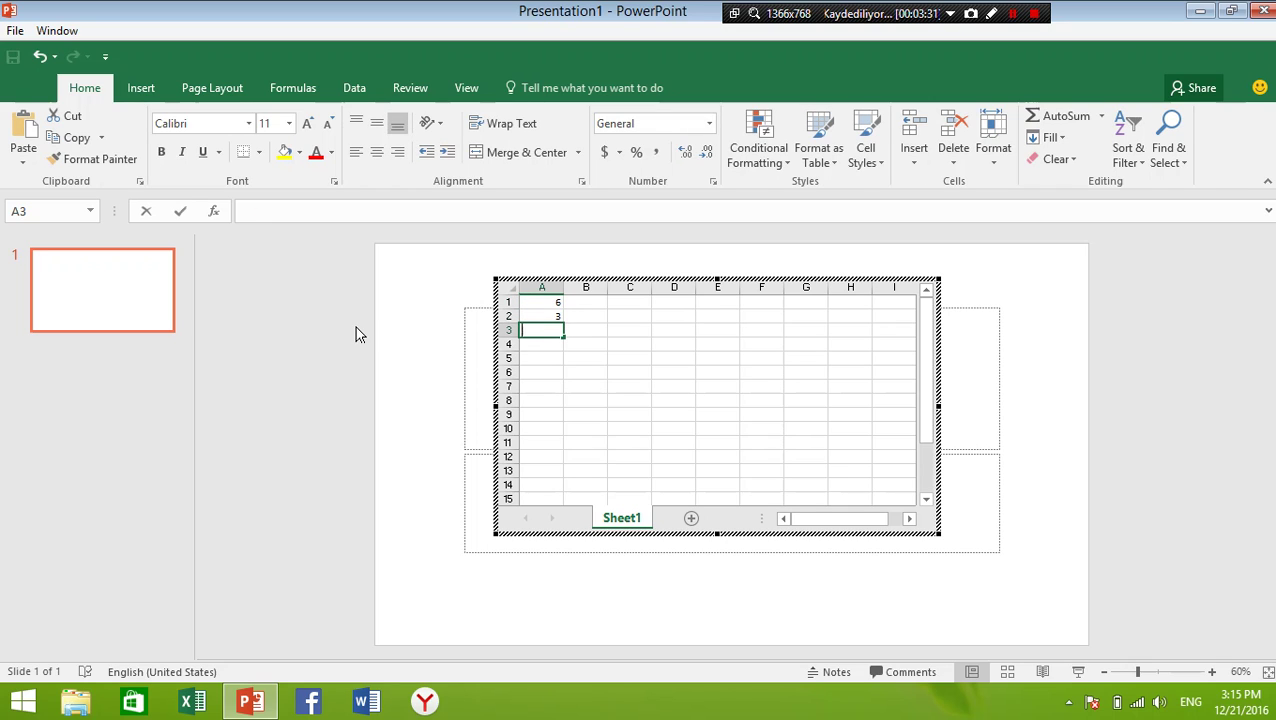
pyautogui.write('+')
pyautogui.press('BackSpace')
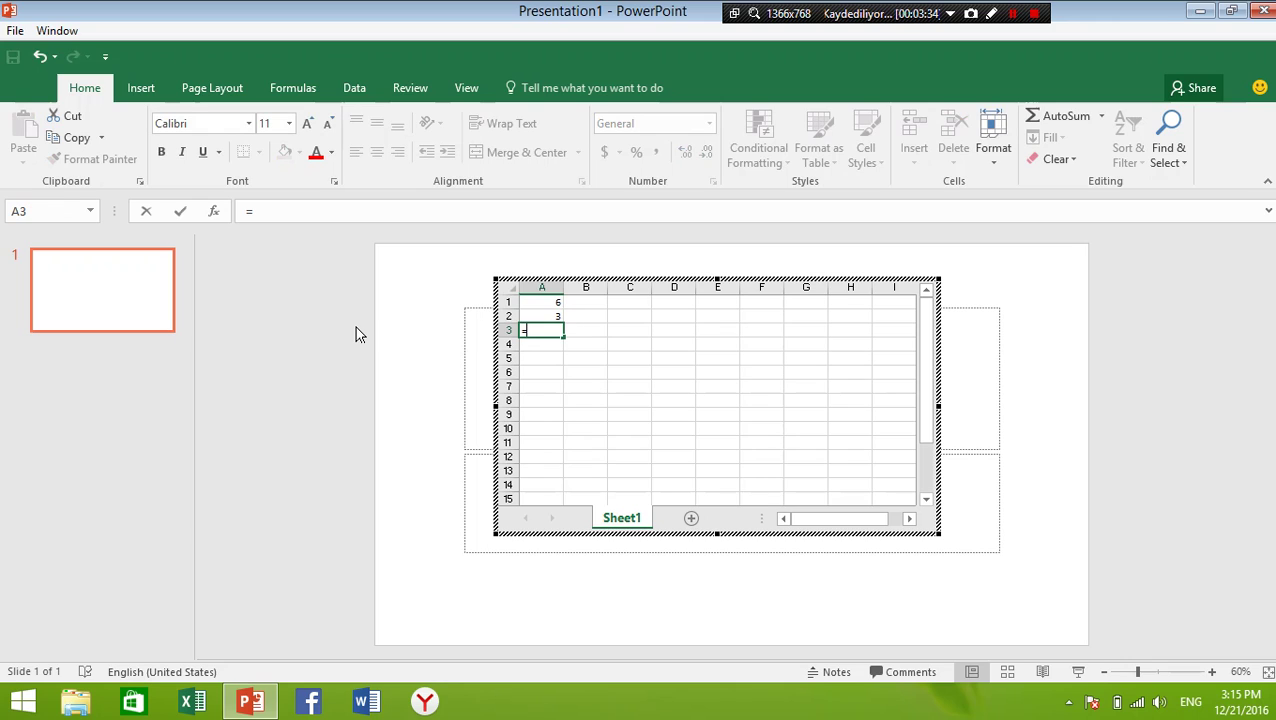
pyautogui.write('=')
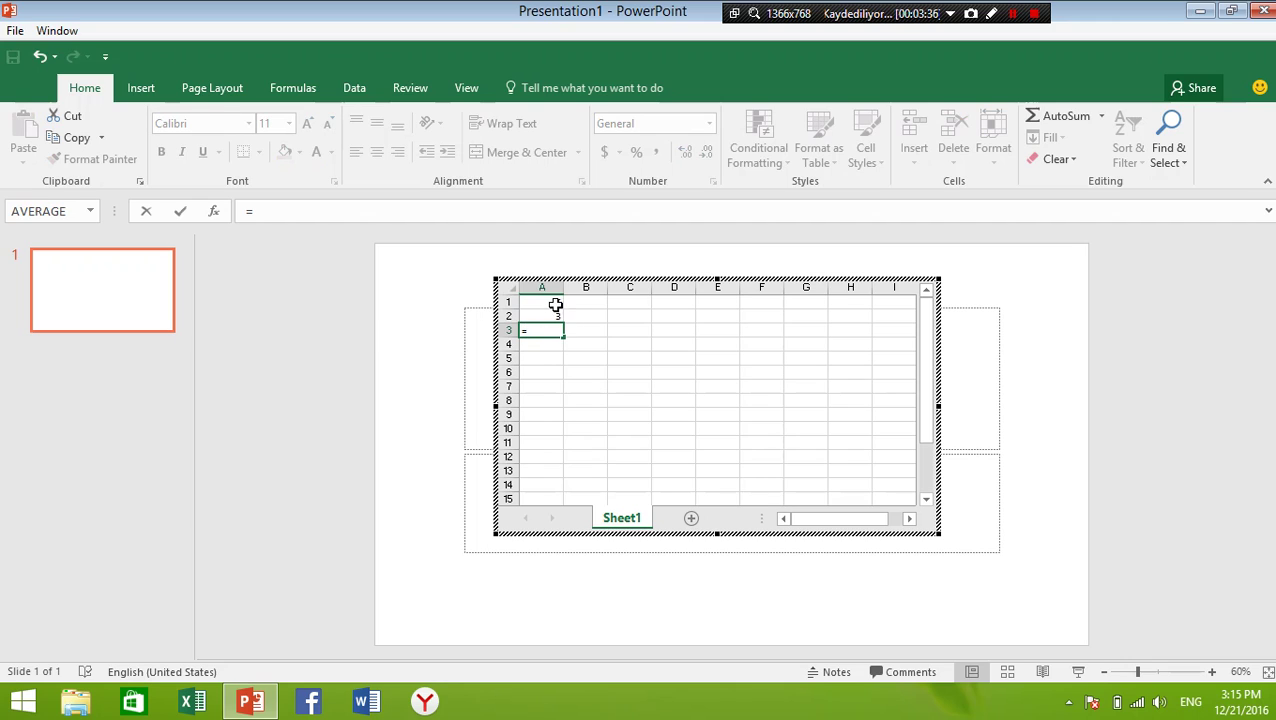
pyautogui.click(552, 303)
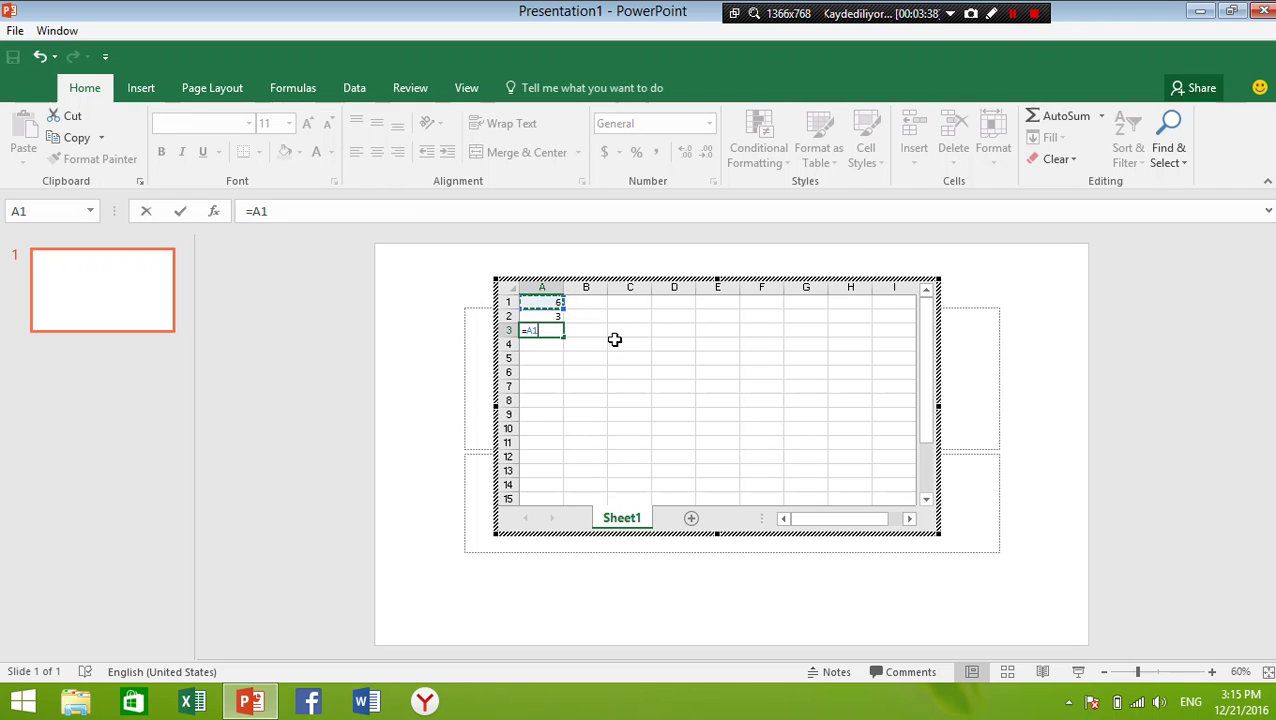
pyautogui.write('+')
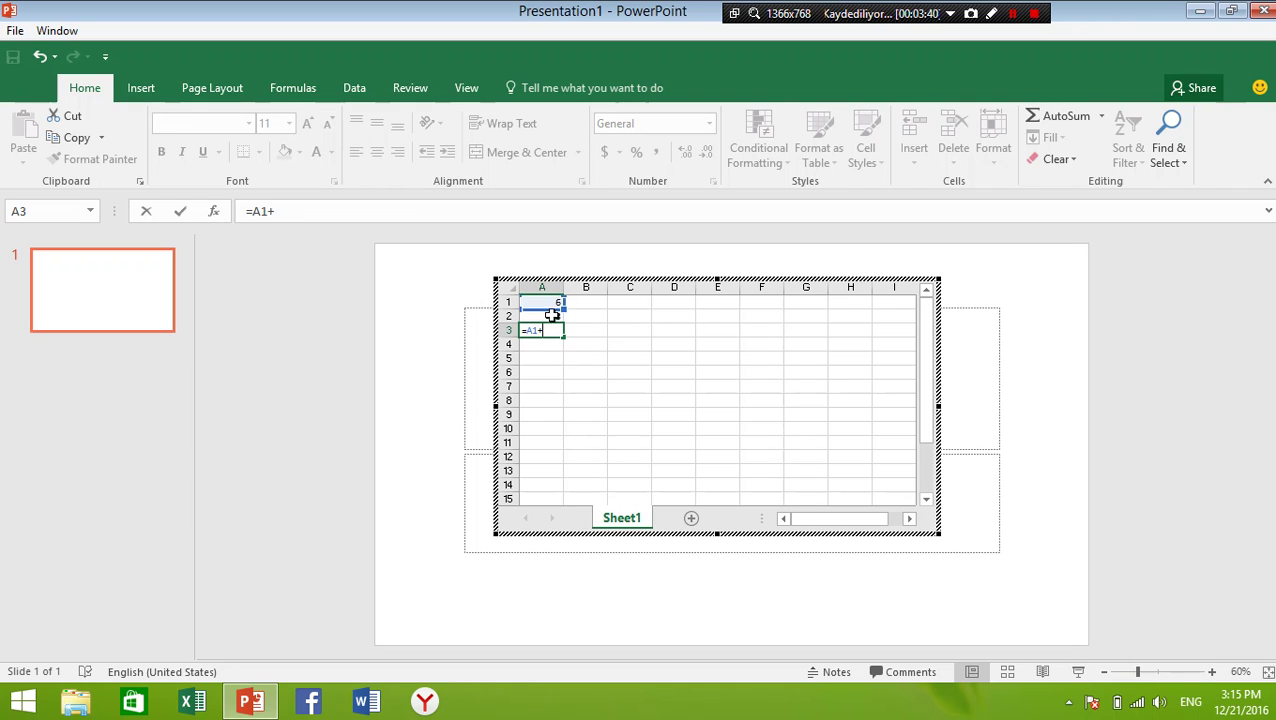
pyautogui.click(552, 316)
pyautogui.press('Return')
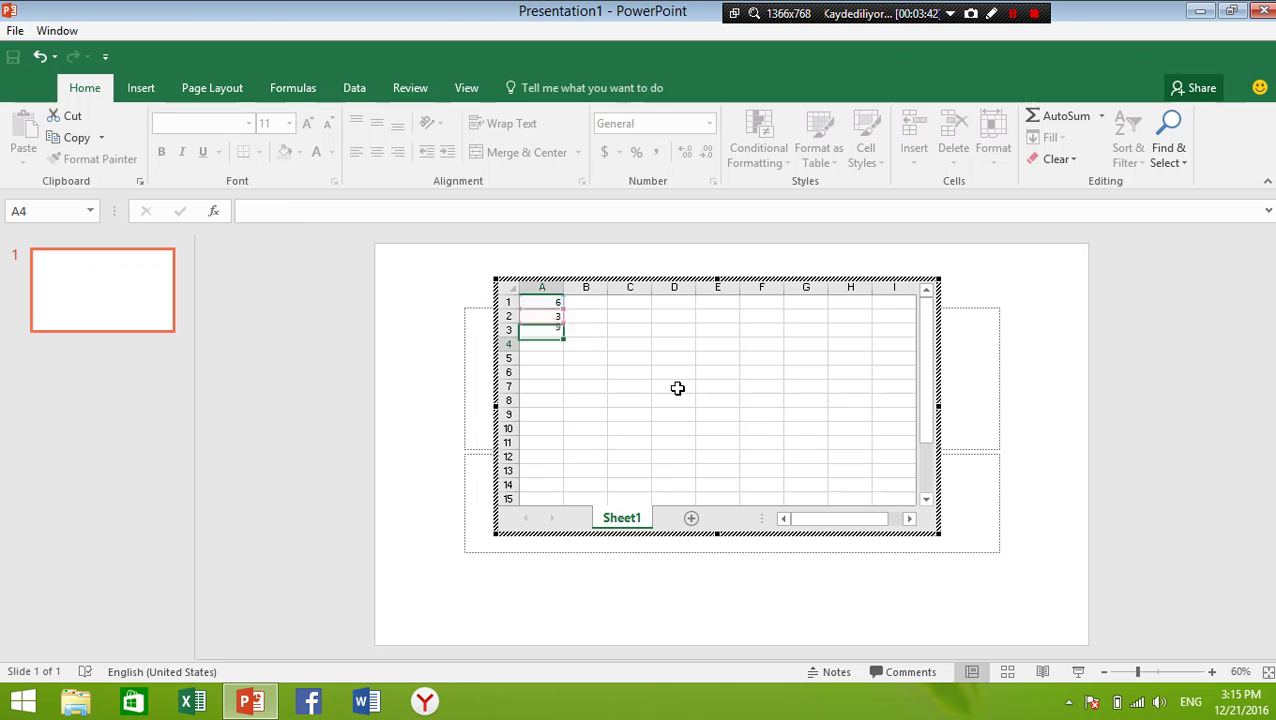
pyautogui.click(396, 407)
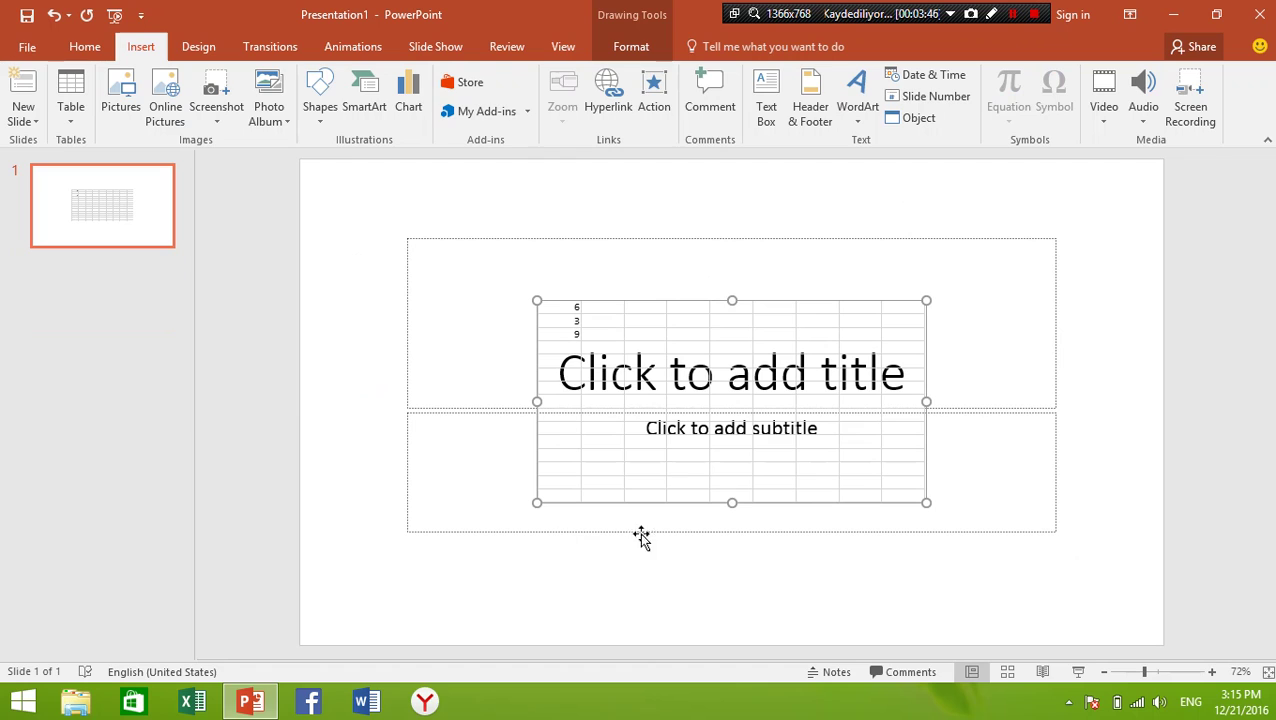
# Step: Select the embedded spreadsheet object on the slide
pyautogui.click(898, 268)
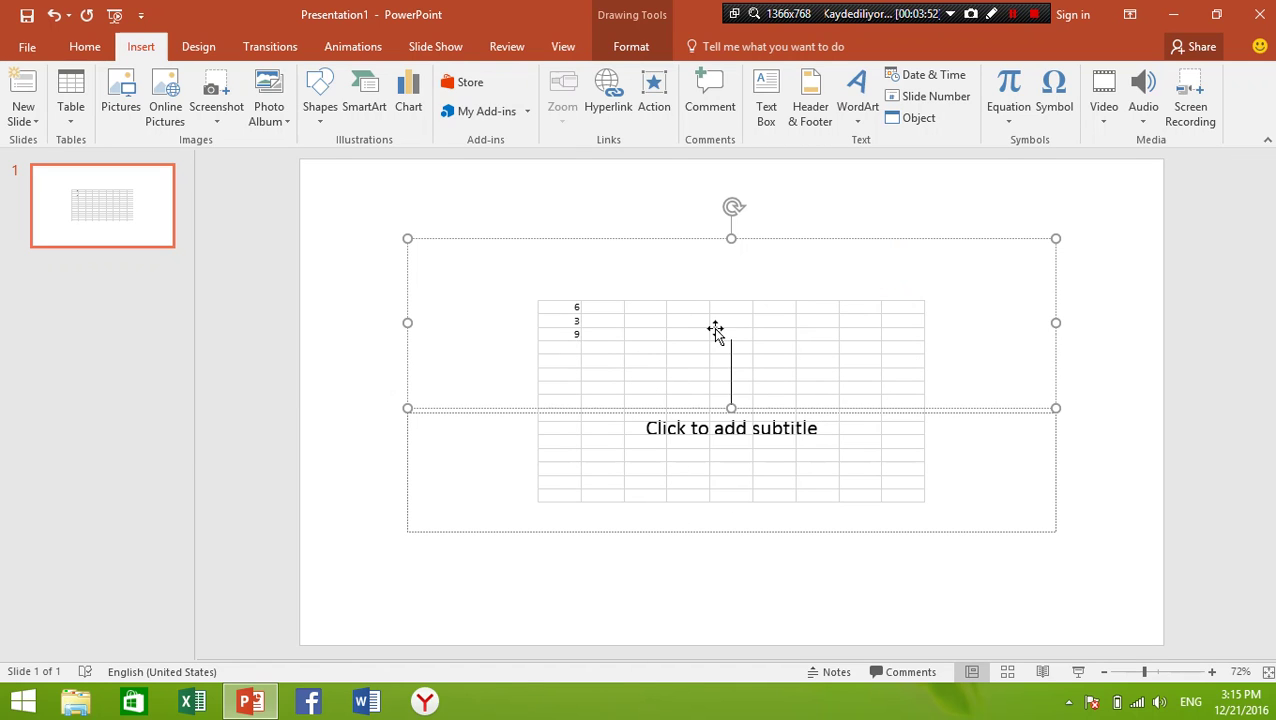
pyautogui.click(645, 50)
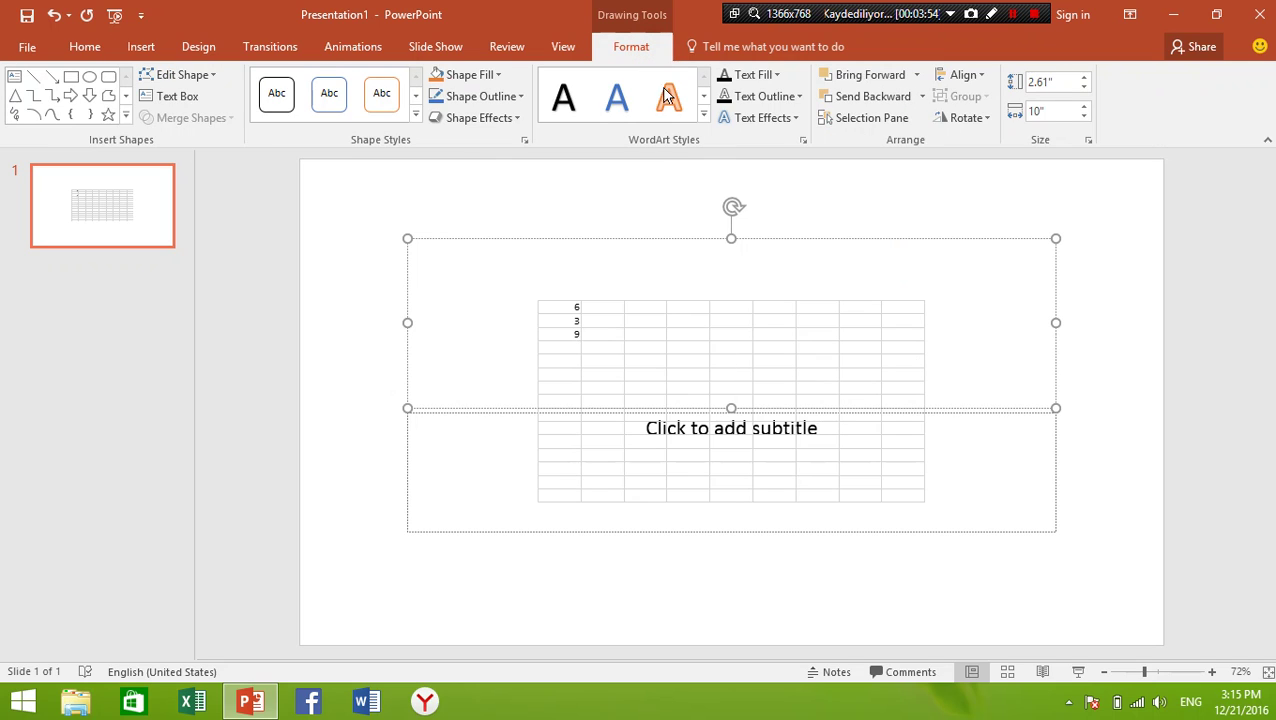
pyautogui.click(565, 331)
pyautogui.click(576, 333)
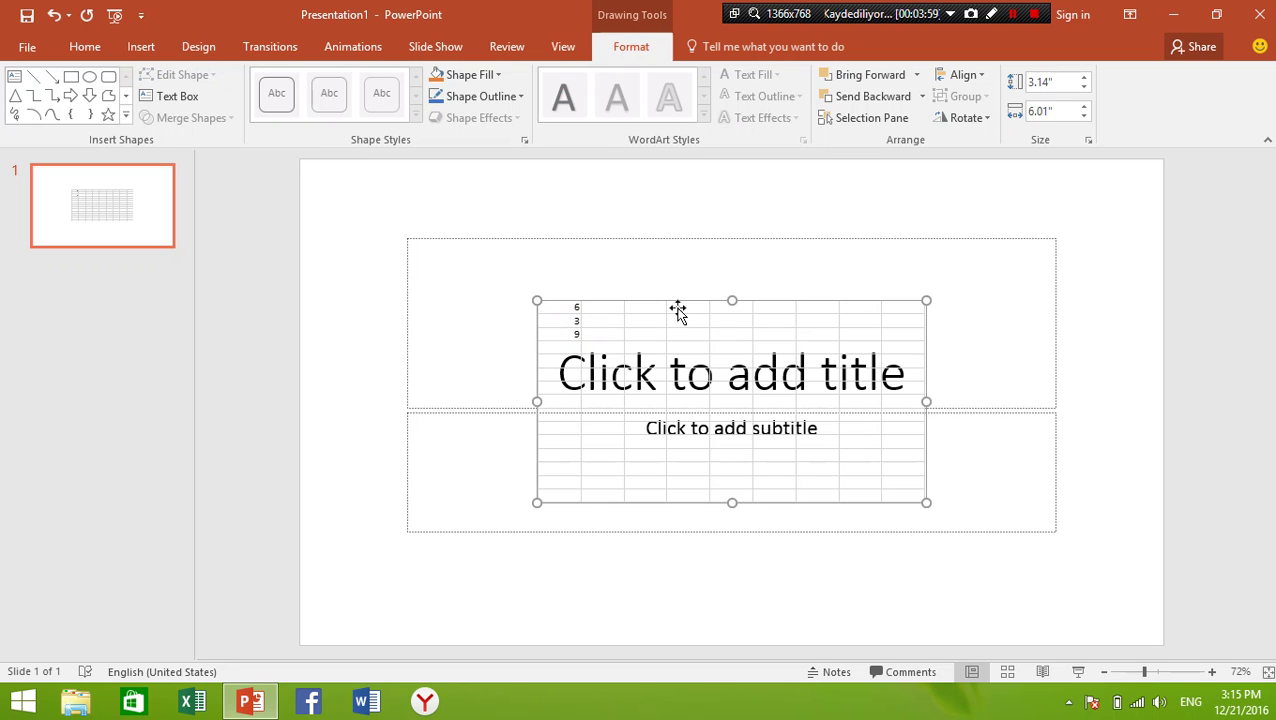
# Step: Delete the spreadsheet object, then dismiss the Table dropdown without inserting anything
pyautogui.press('Delete')
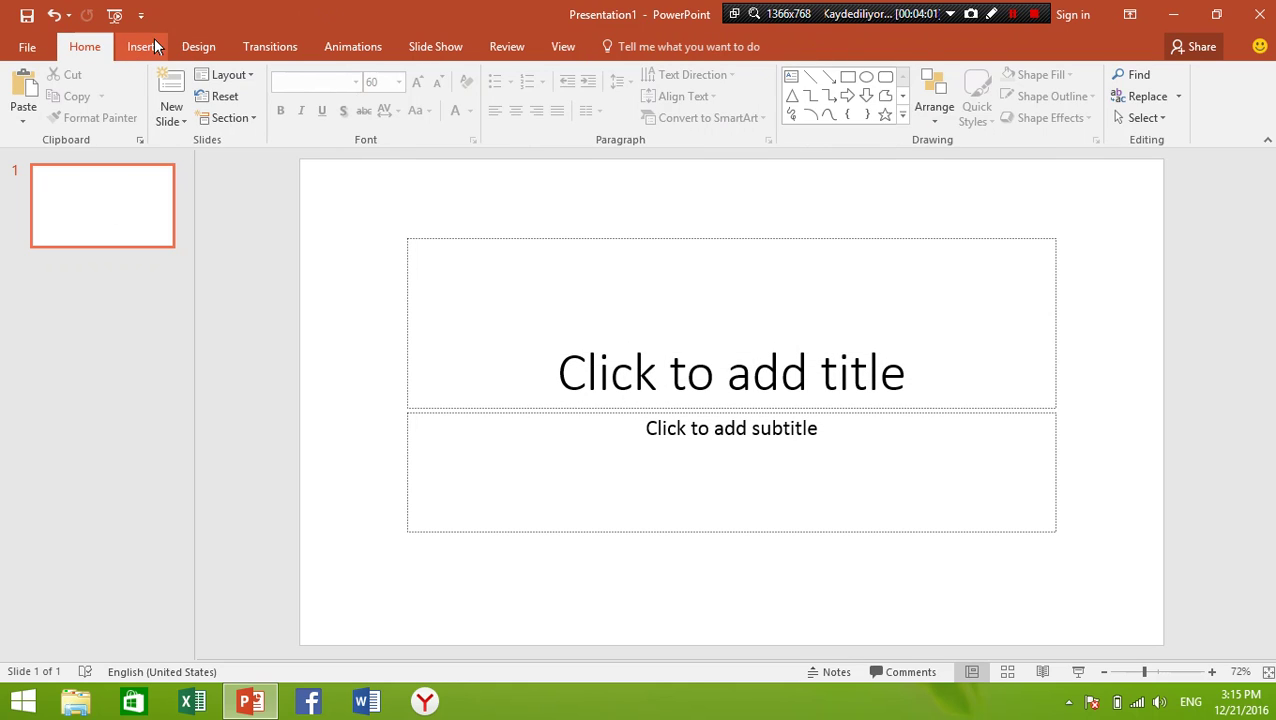
pyautogui.click(150, 40)
pyautogui.click(83, 121)
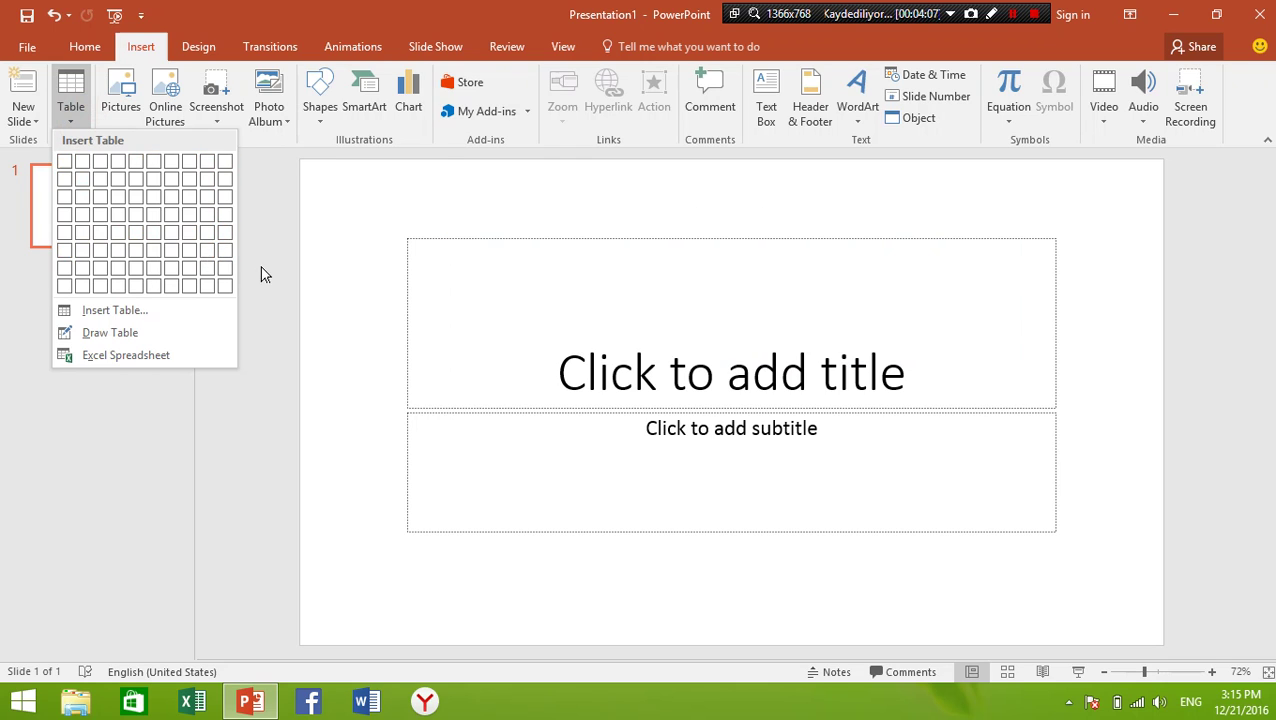
pyautogui.click(253, 266)
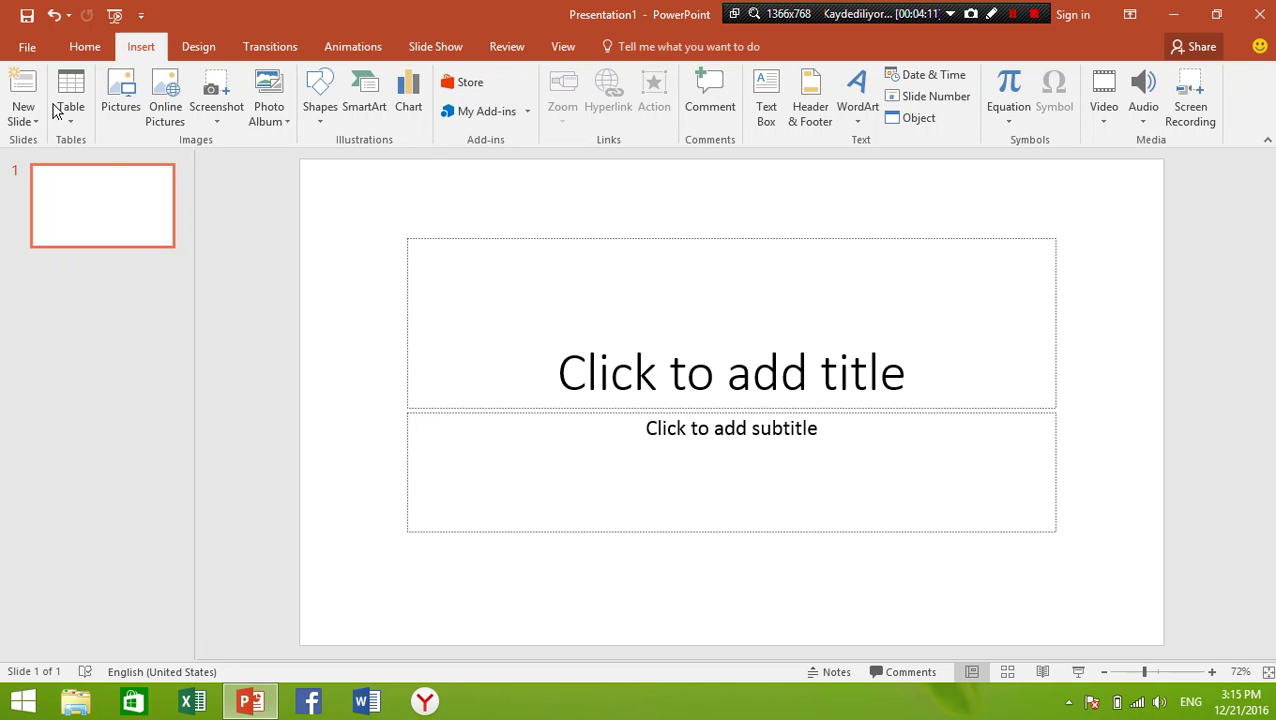
# Step: Insert Ekran Görüntüsü (4) from the Screenshots folder, then delete the picture
pyautogui.click(128, 103)
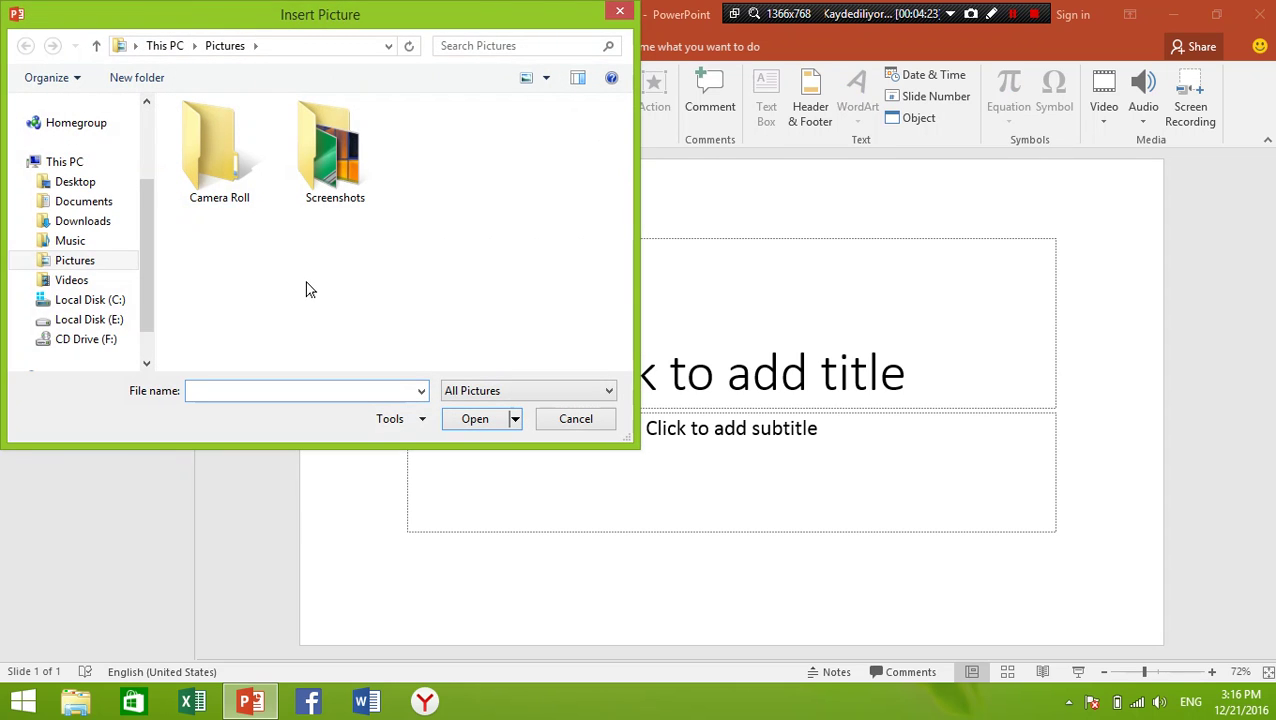
pyautogui.doubleClick(326, 148)
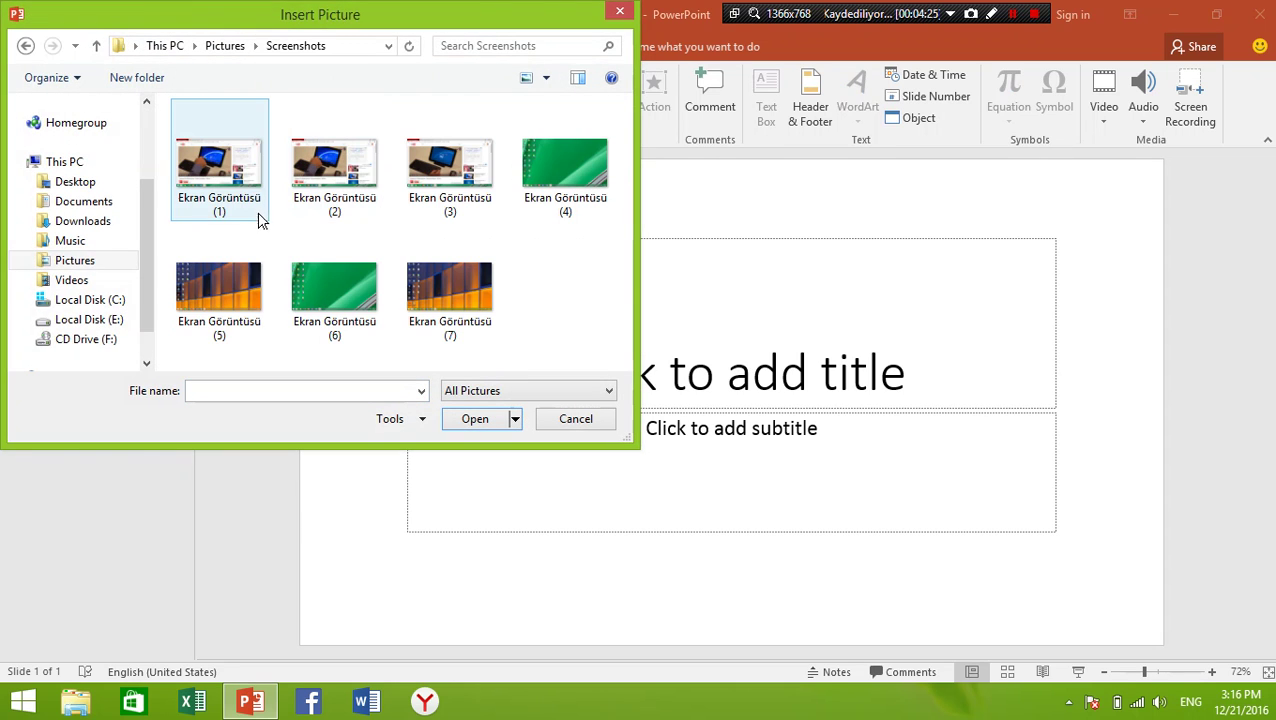
pyautogui.click(553, 193)
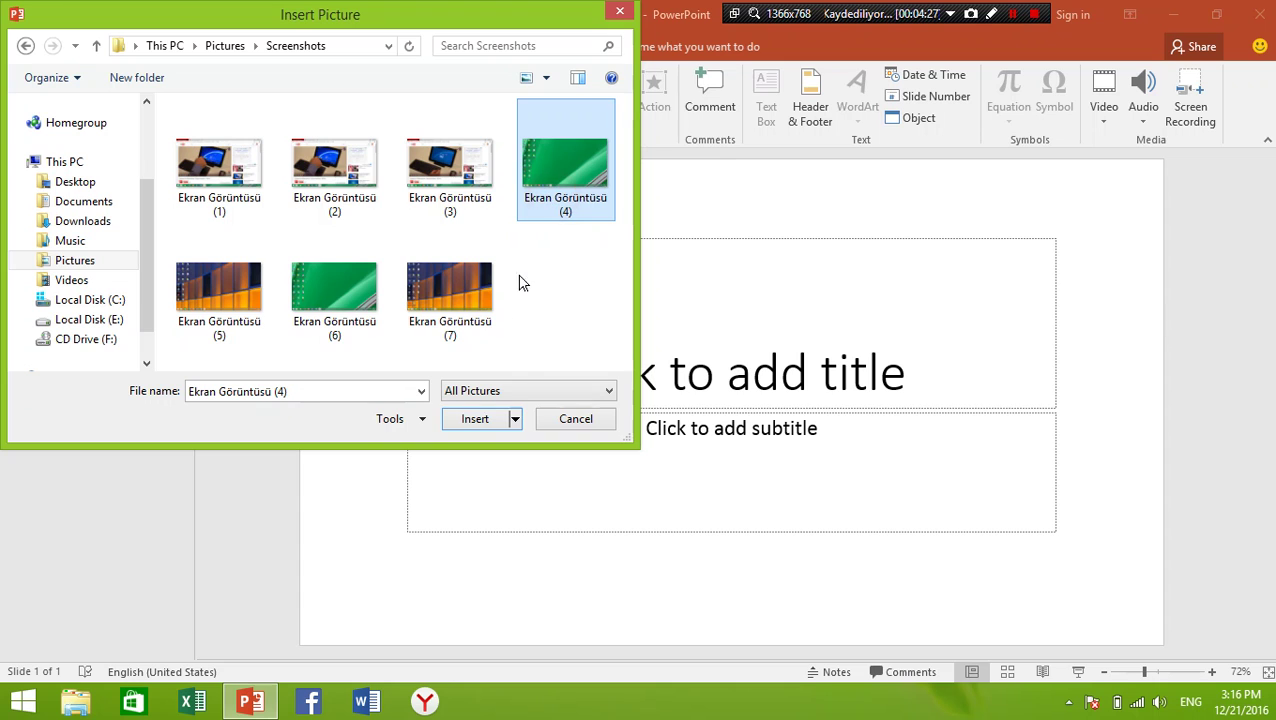
pyautogui.click(486, 425)
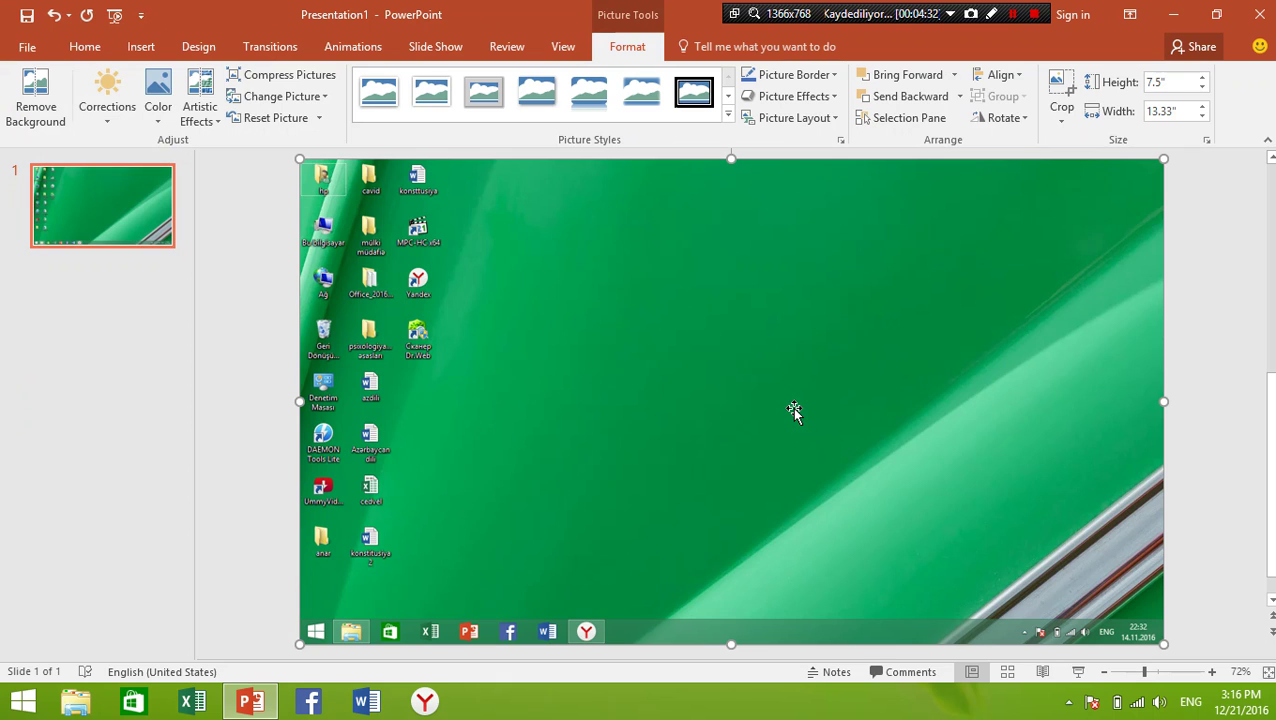
pyautogui.press('Delete')
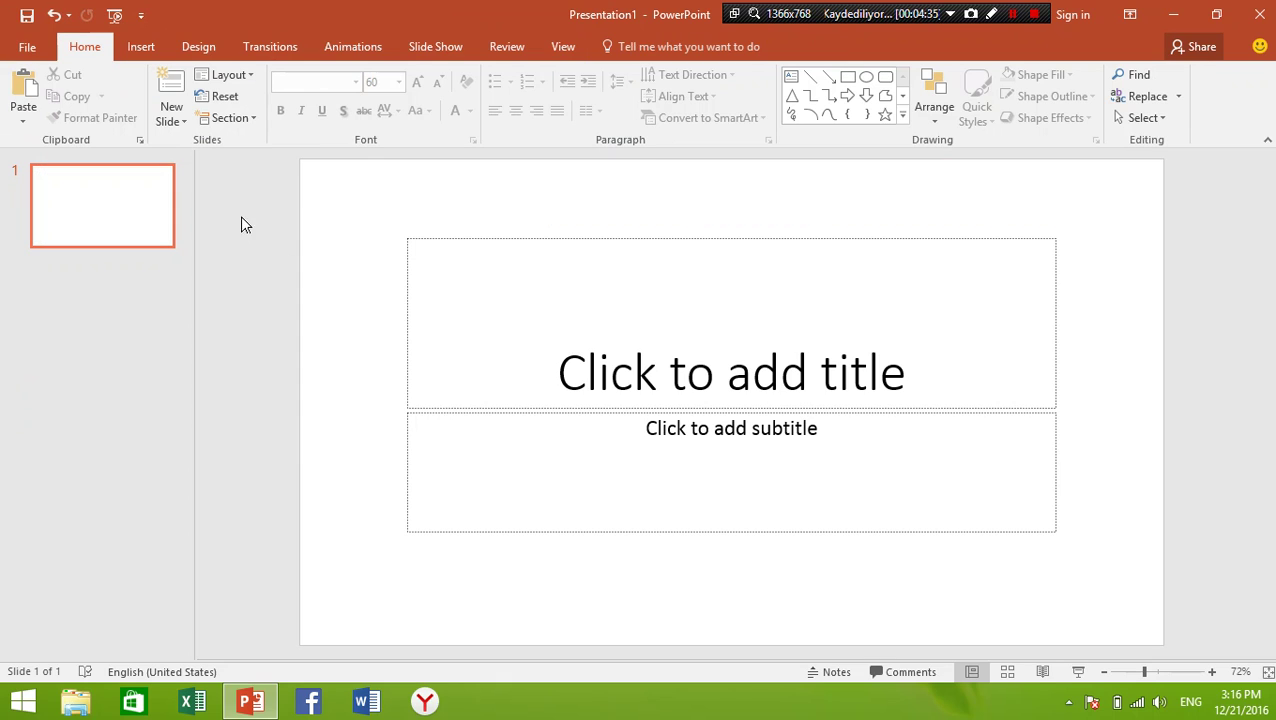
pyautogui.click(150, 50)
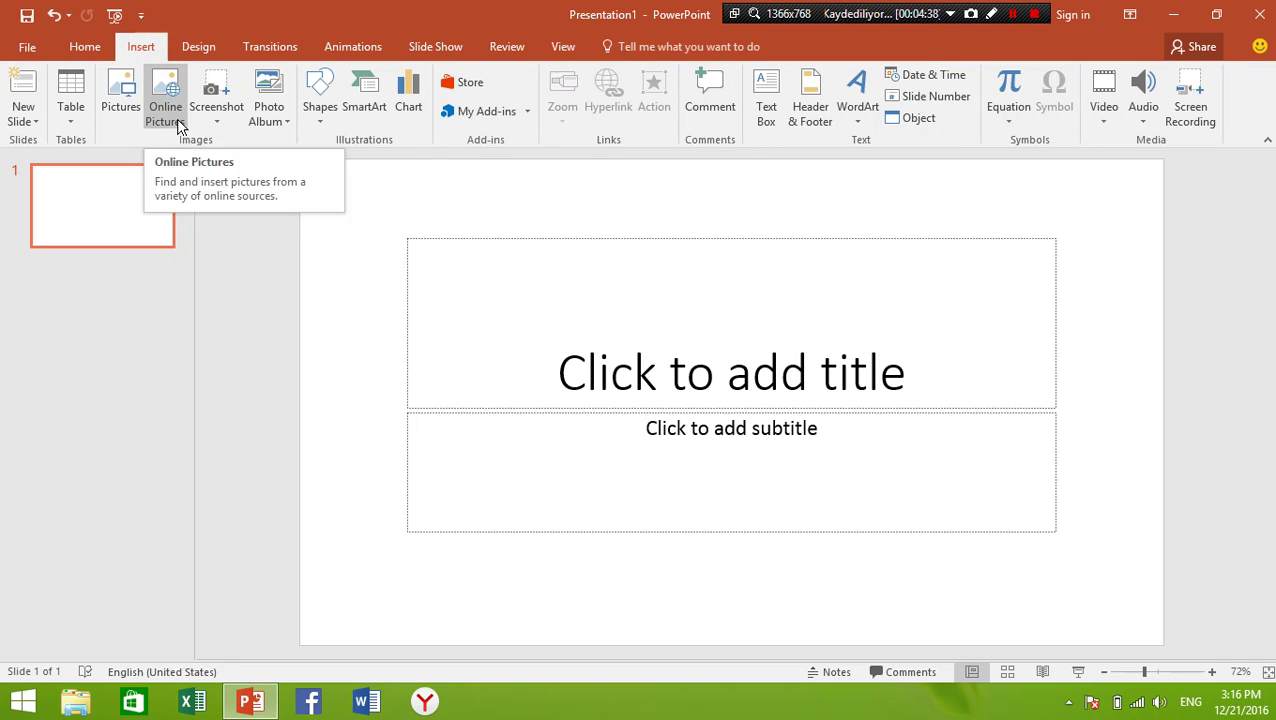
pyautogui.click(180, 124)
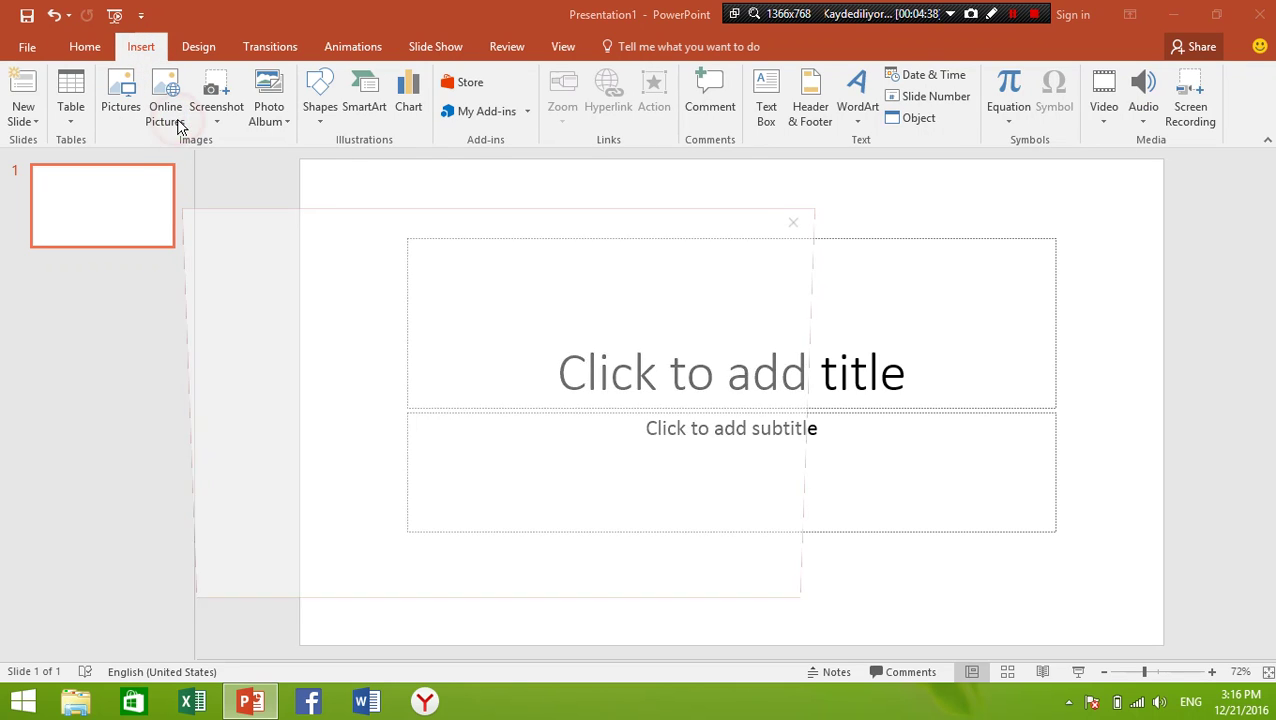
pyautogui.click(436, 226)
pyautogui.write('nature')
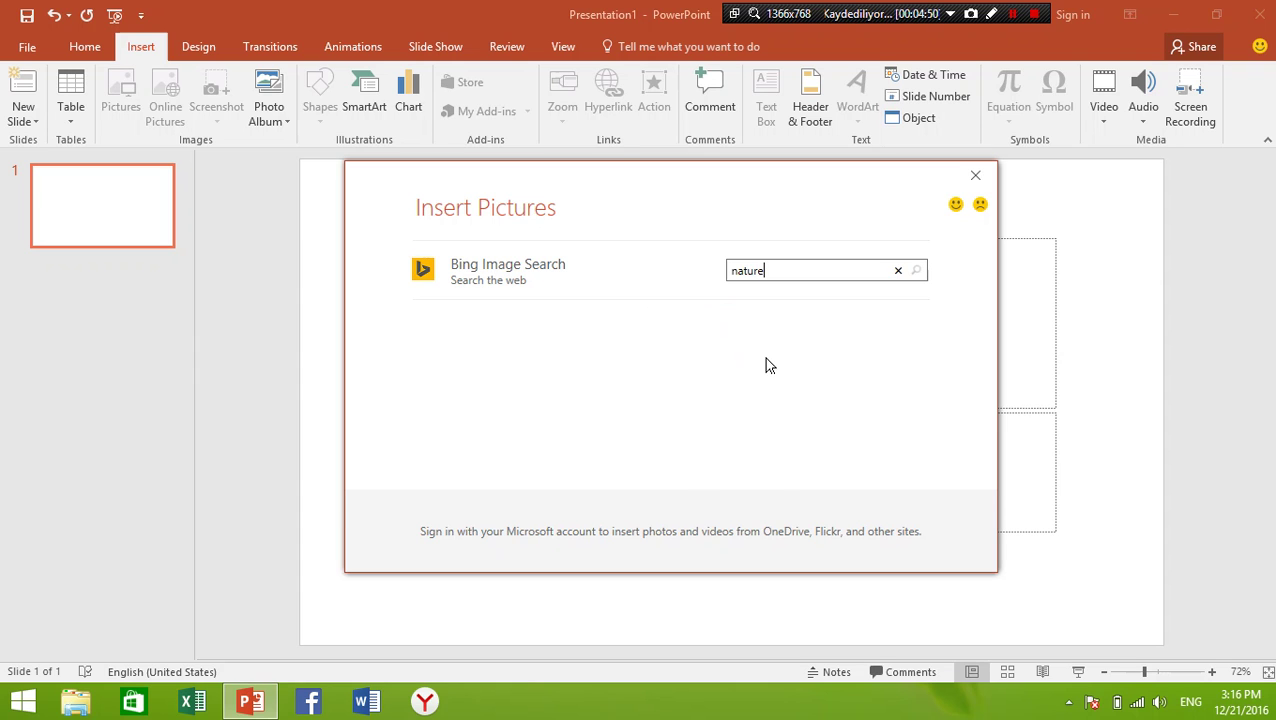
pyautogui.press('Return')
pyautogui.click(460, 340)
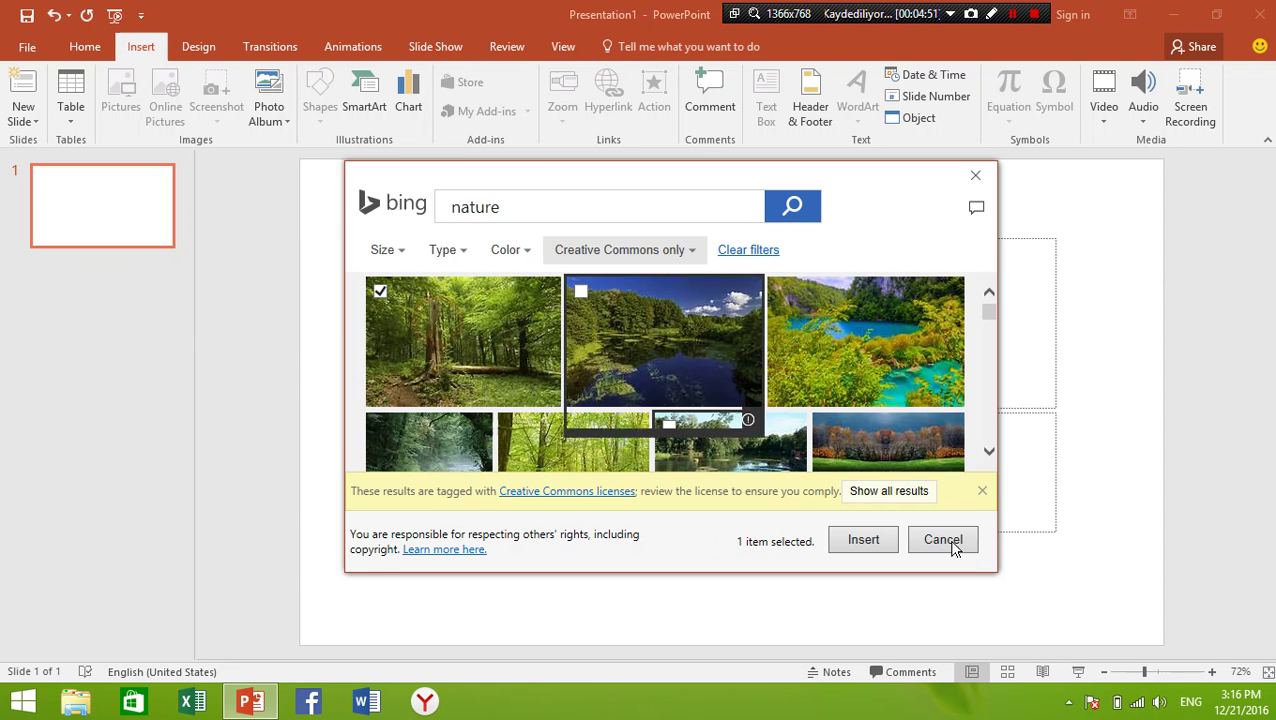
pyautogui.click(877, 549)
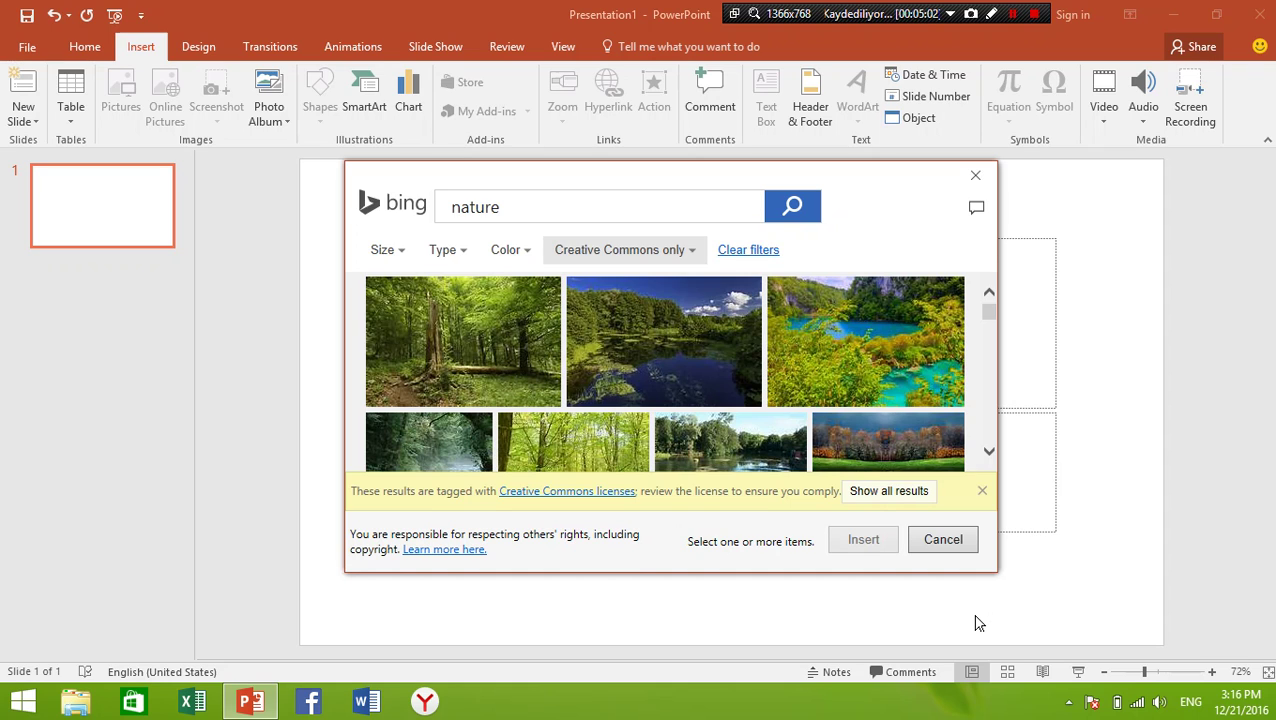
pyautogui.press('Escape')
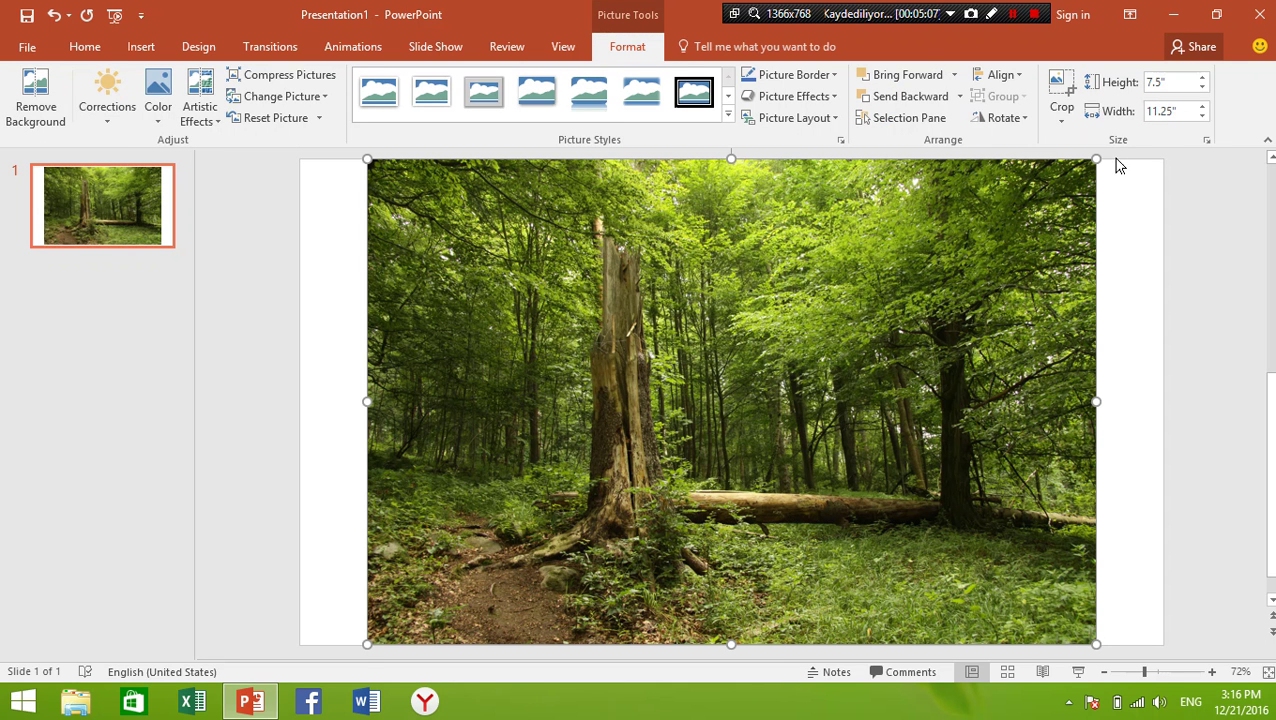
pyautogui.moveTo(1095, 160); pyautogui.dragTo(807, 349)
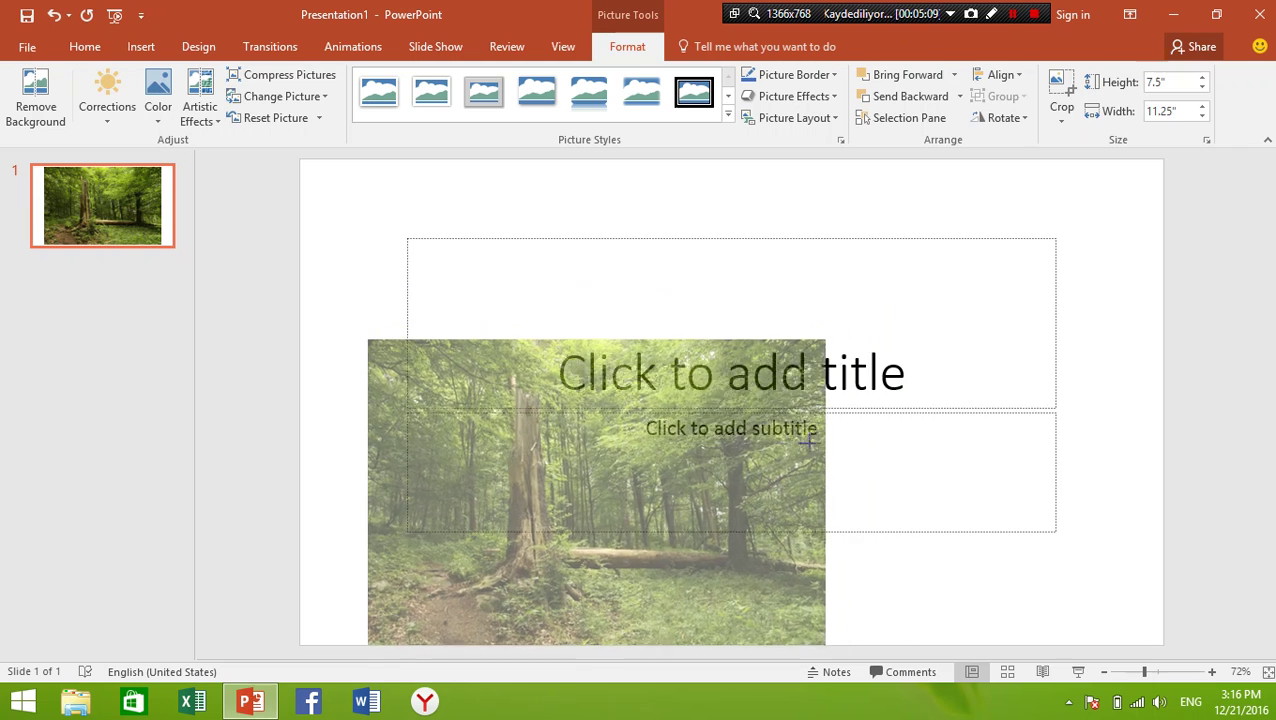
pyautogui.press('Delete')
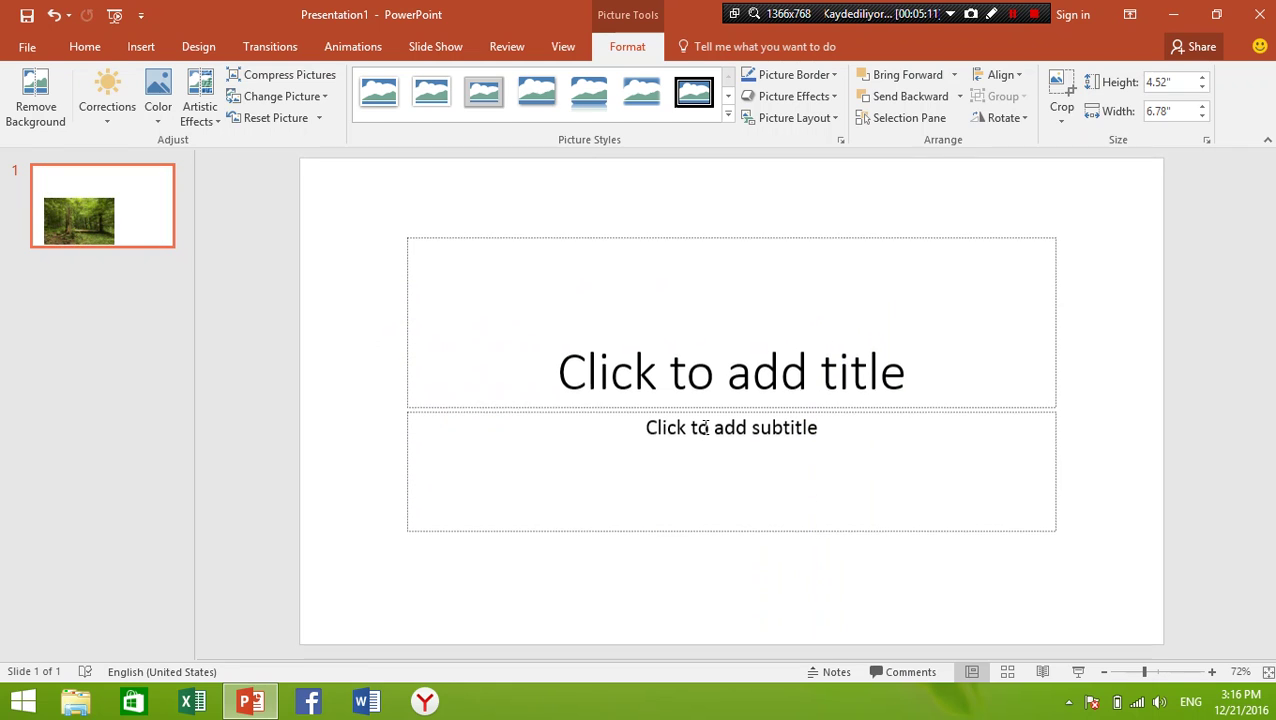
pyautogui.click(143, 47)
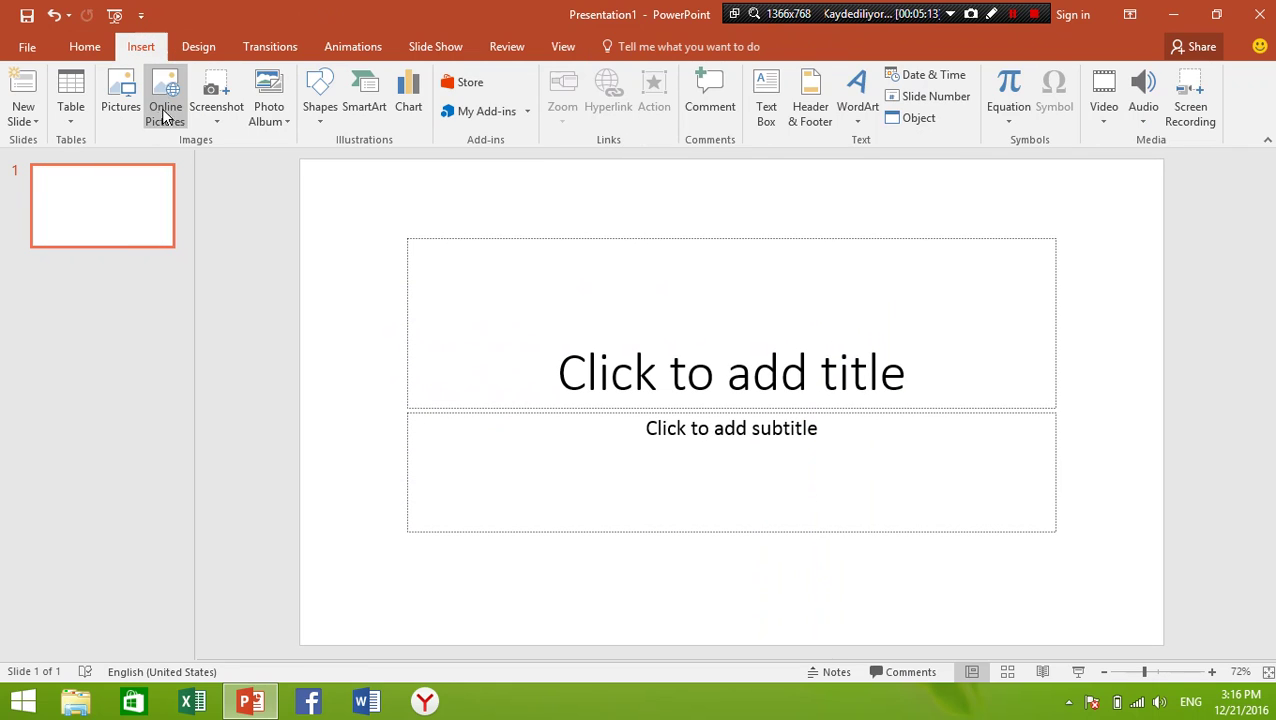
pyautogui.click(226, 125)
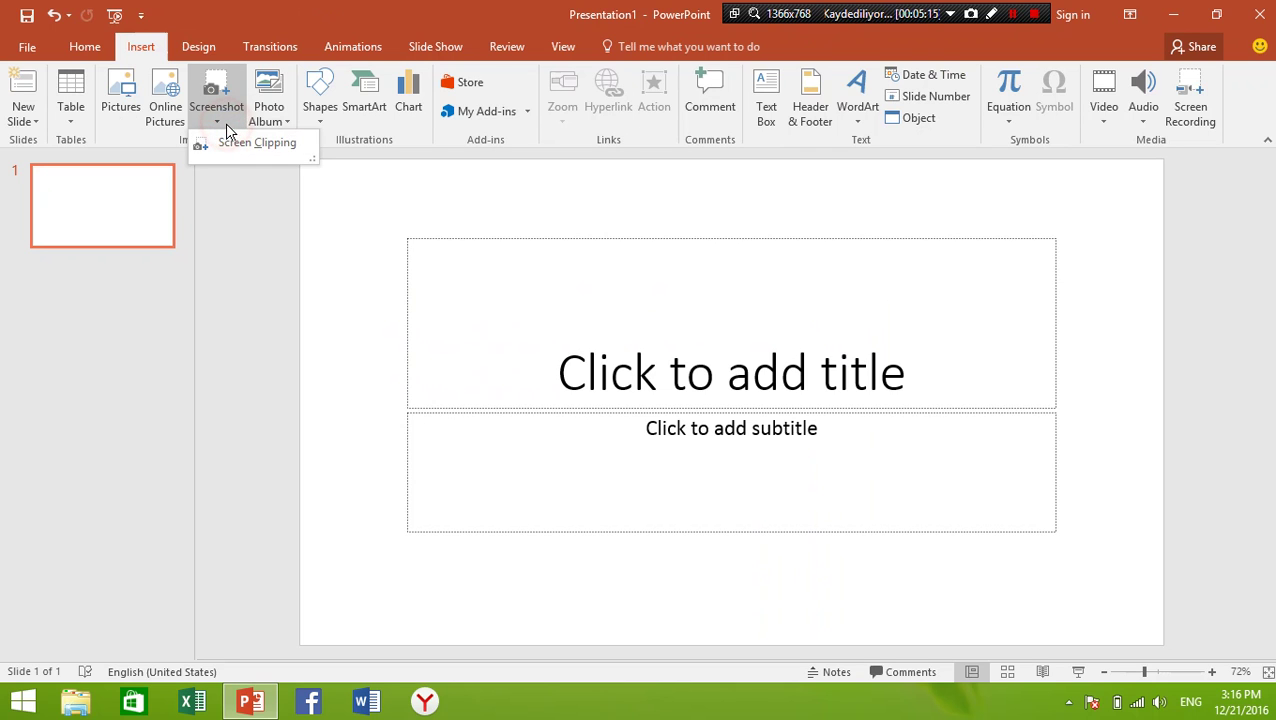
pyautogui.click(226, 143)
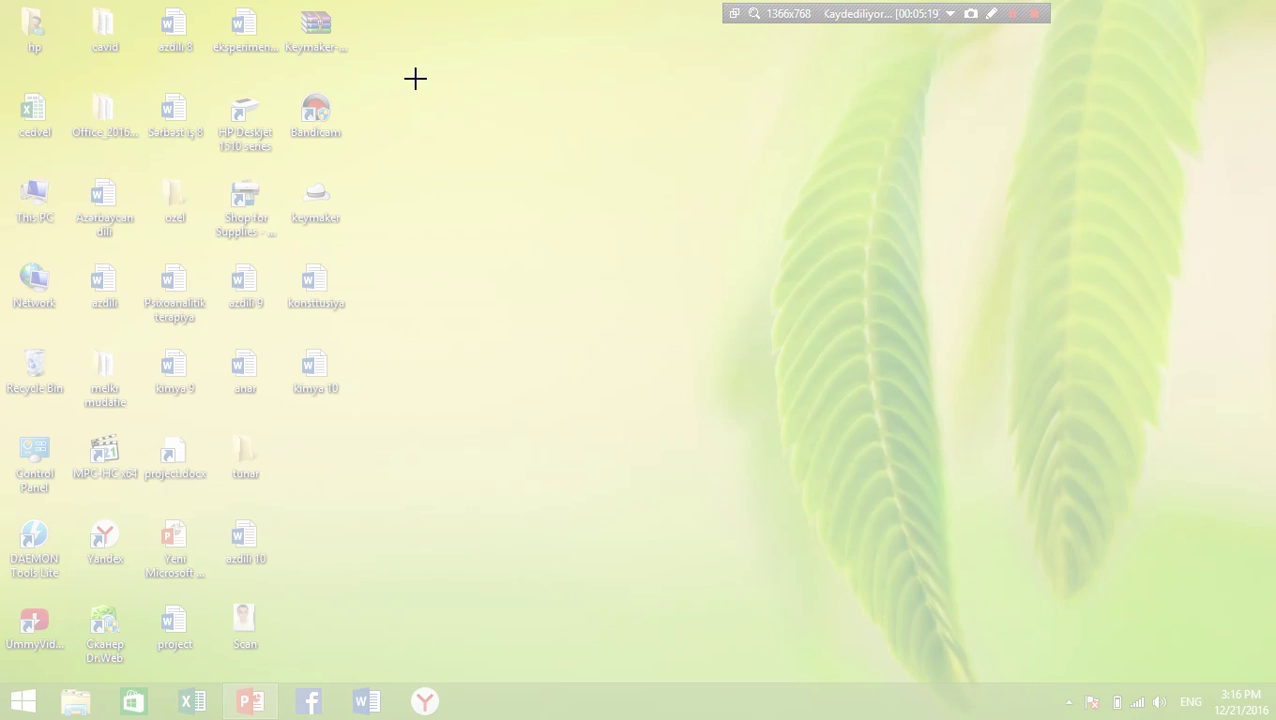
pyautogui.moveTo(416, 79); pyautogui.dragTo(1033, 507)
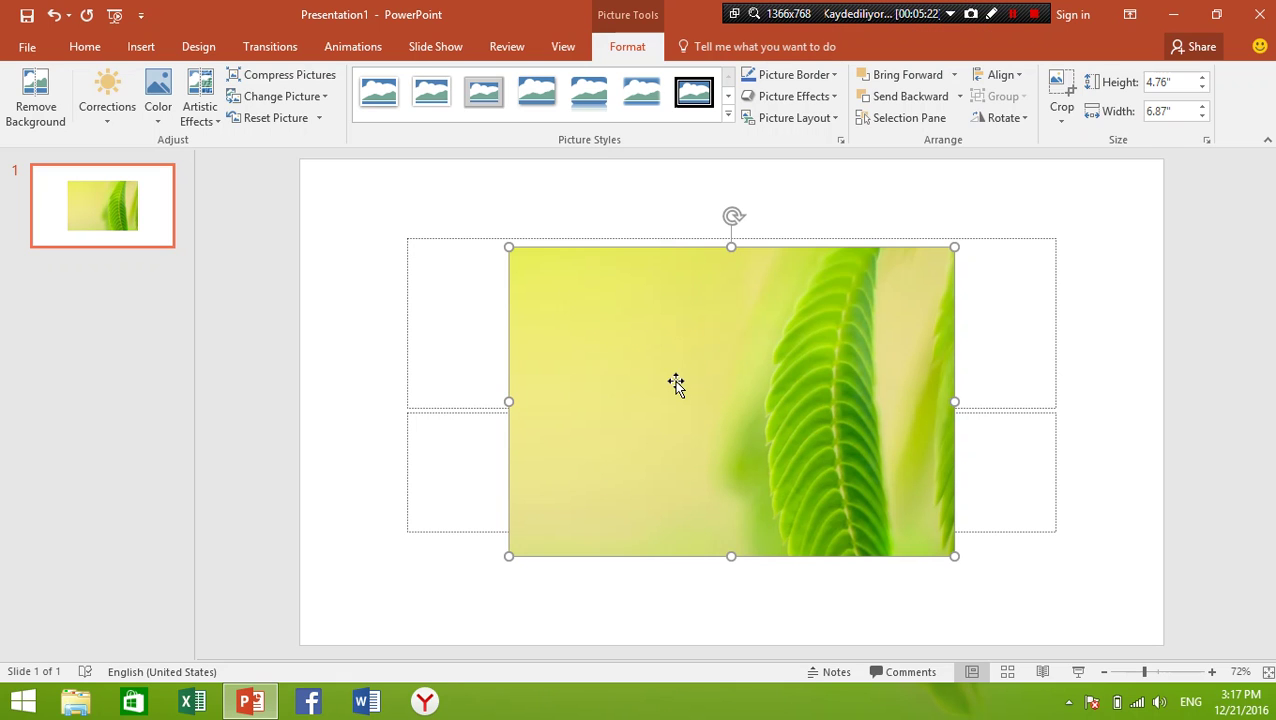
pyautogui.press('Delete')
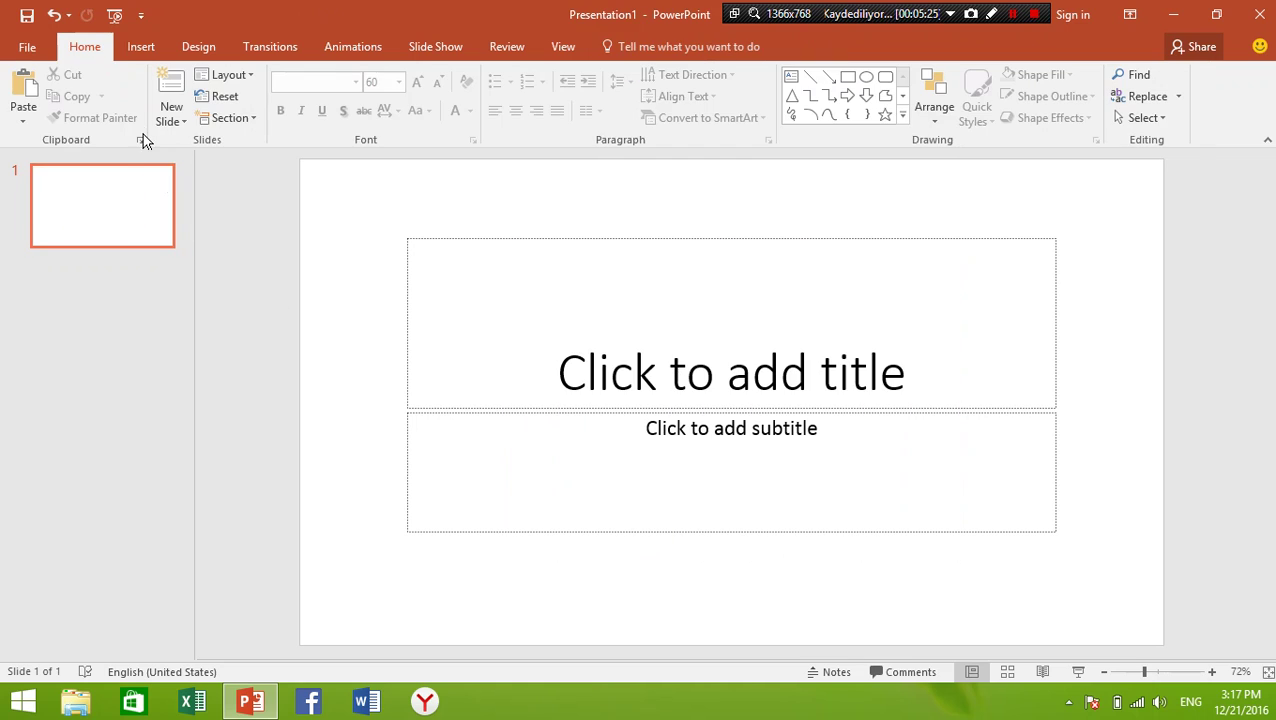
pyautogui.click(141, 50)
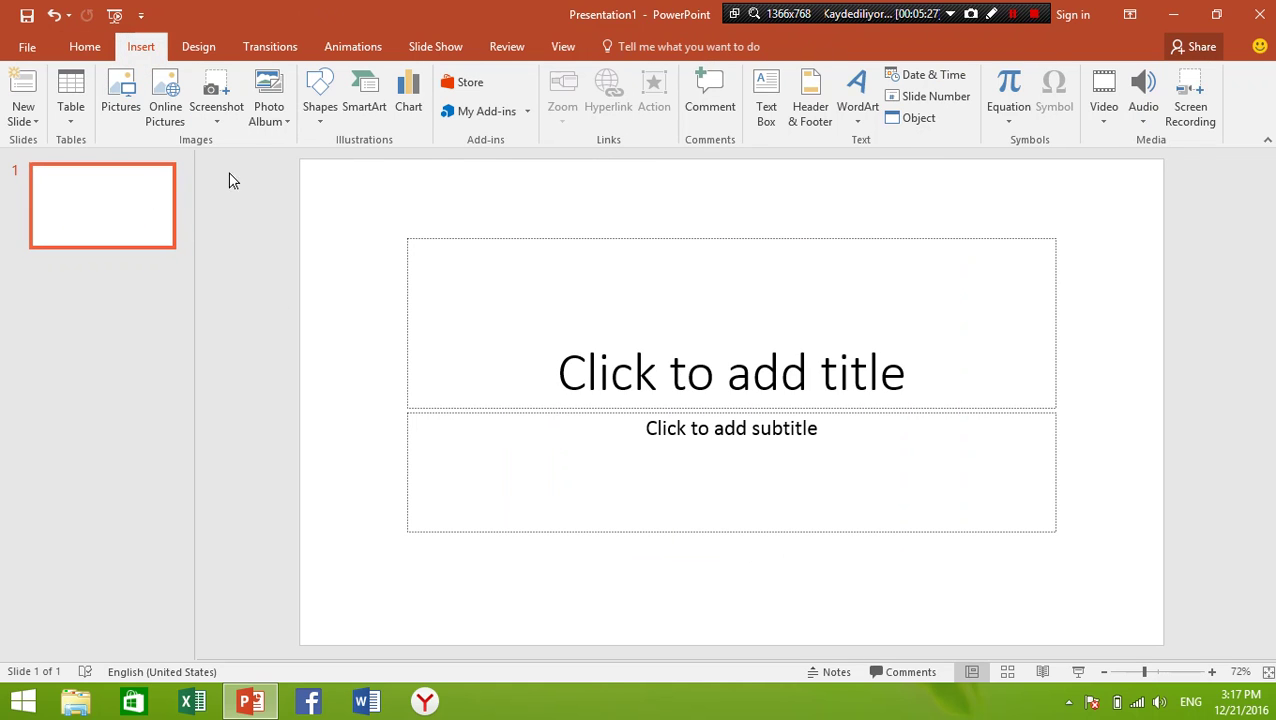
pyautogui.click(289, 123)
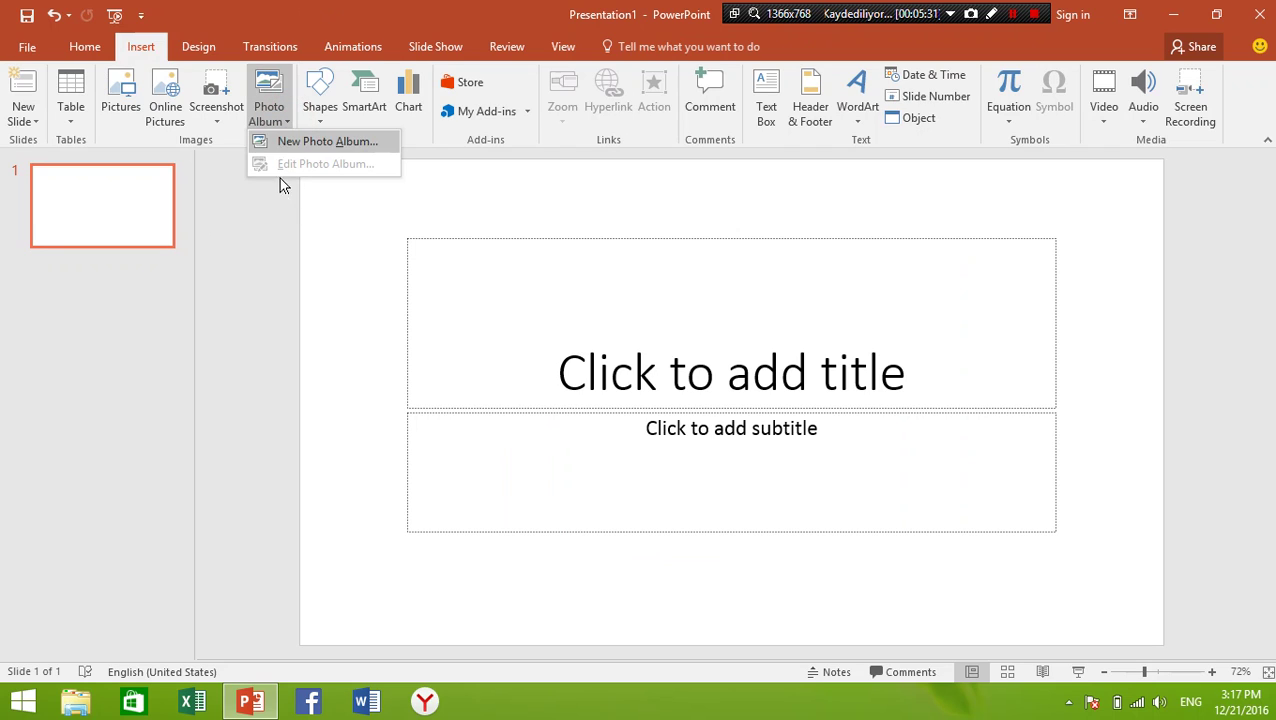
pyautogui.click(548, 287)
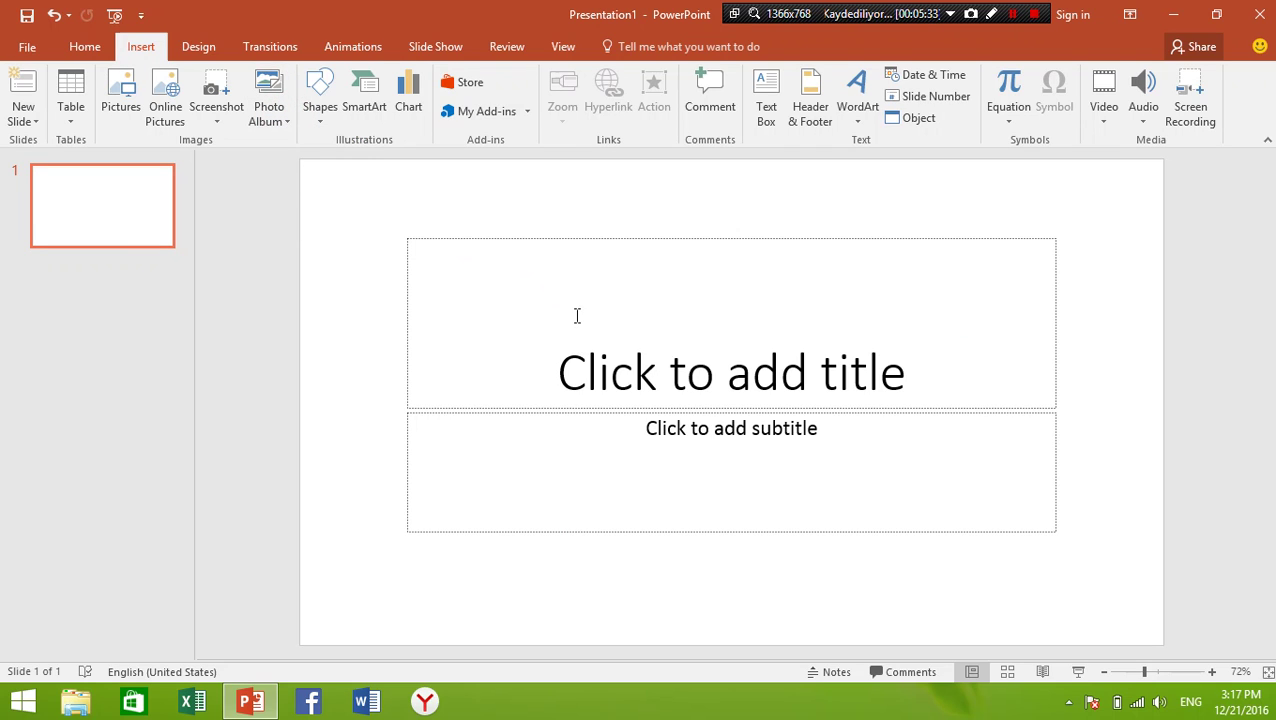
pyautogui.click(280, 124)
pyautogui.click(283, 140)
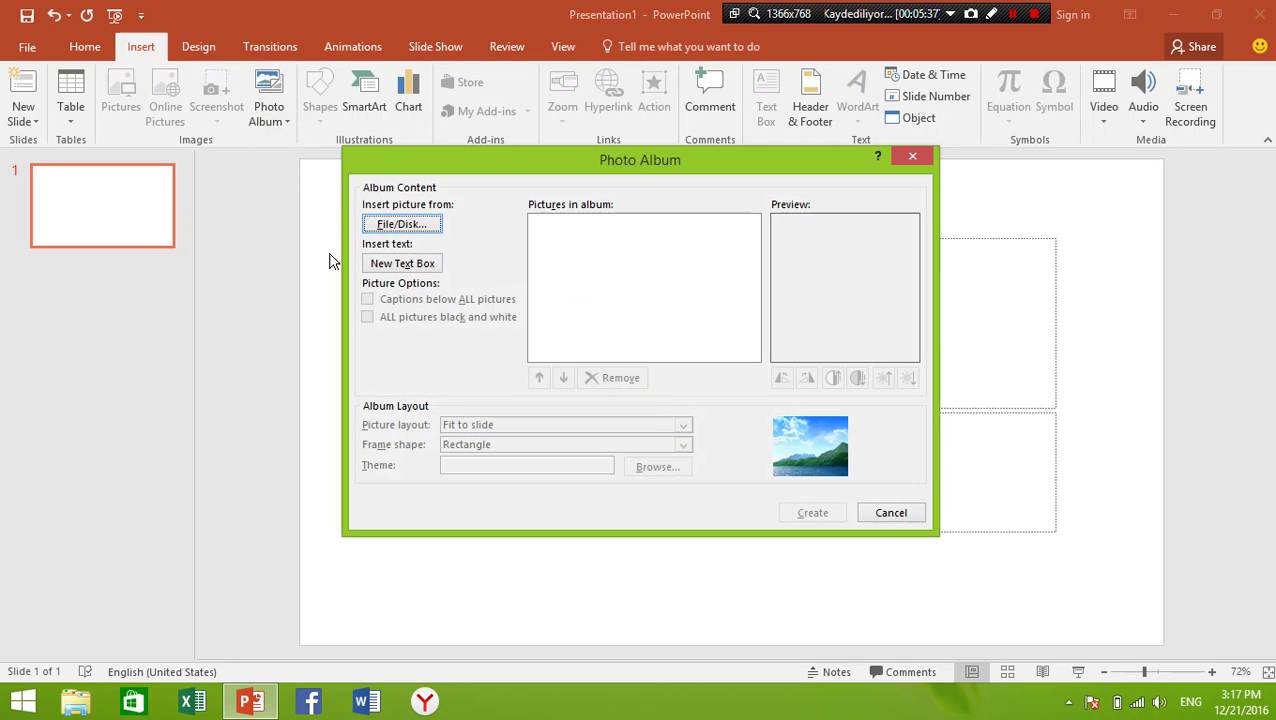
pyautogui.click(401, 224)
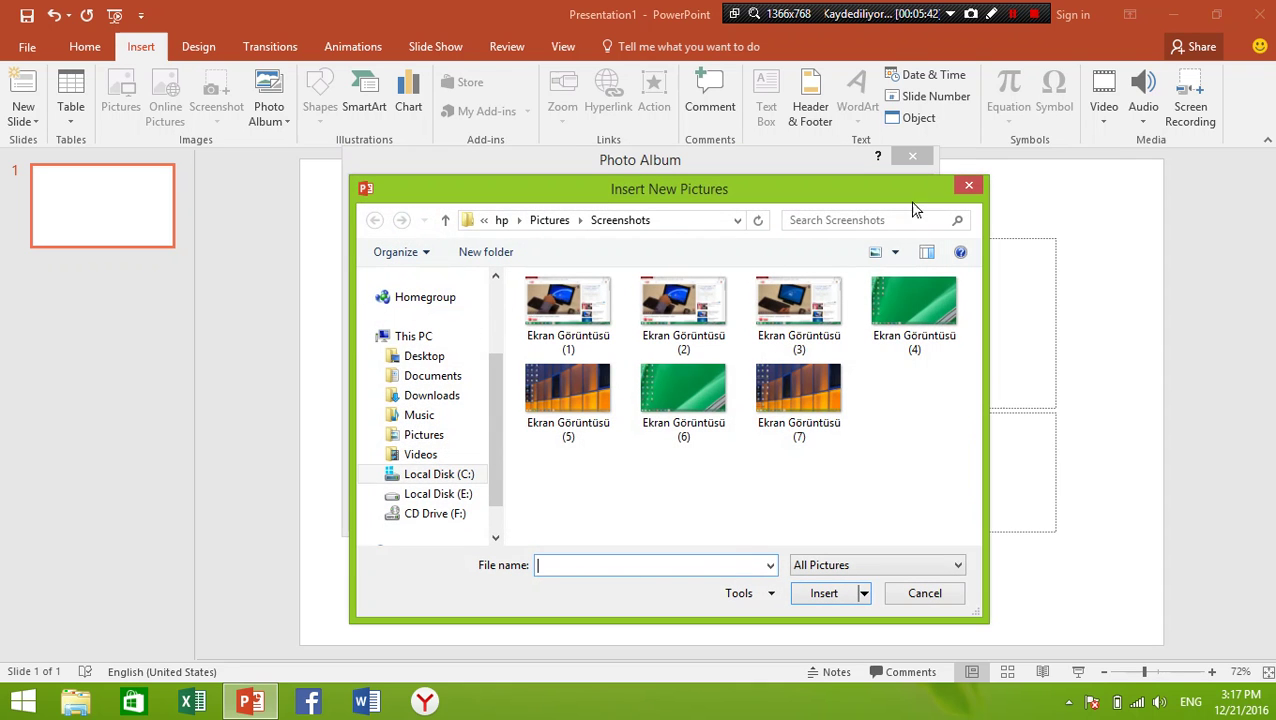
pyautogui.click(968, 185)
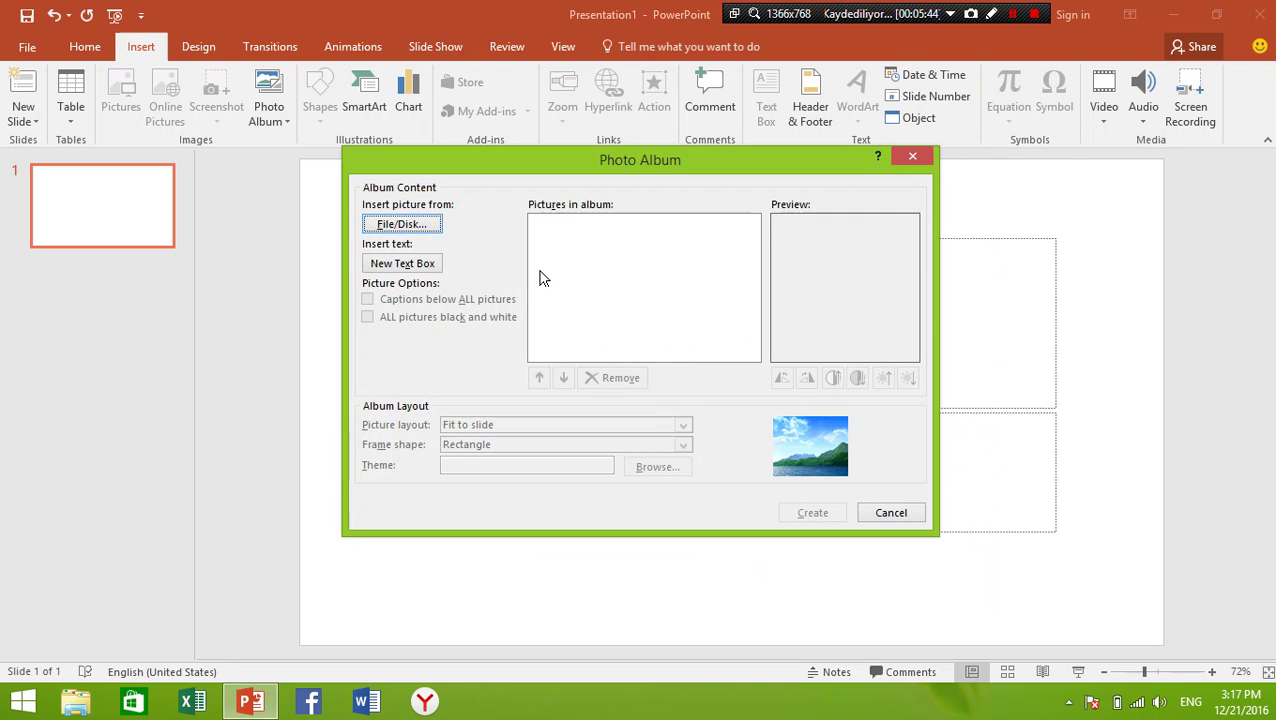
pyautogui.click(416, 266)
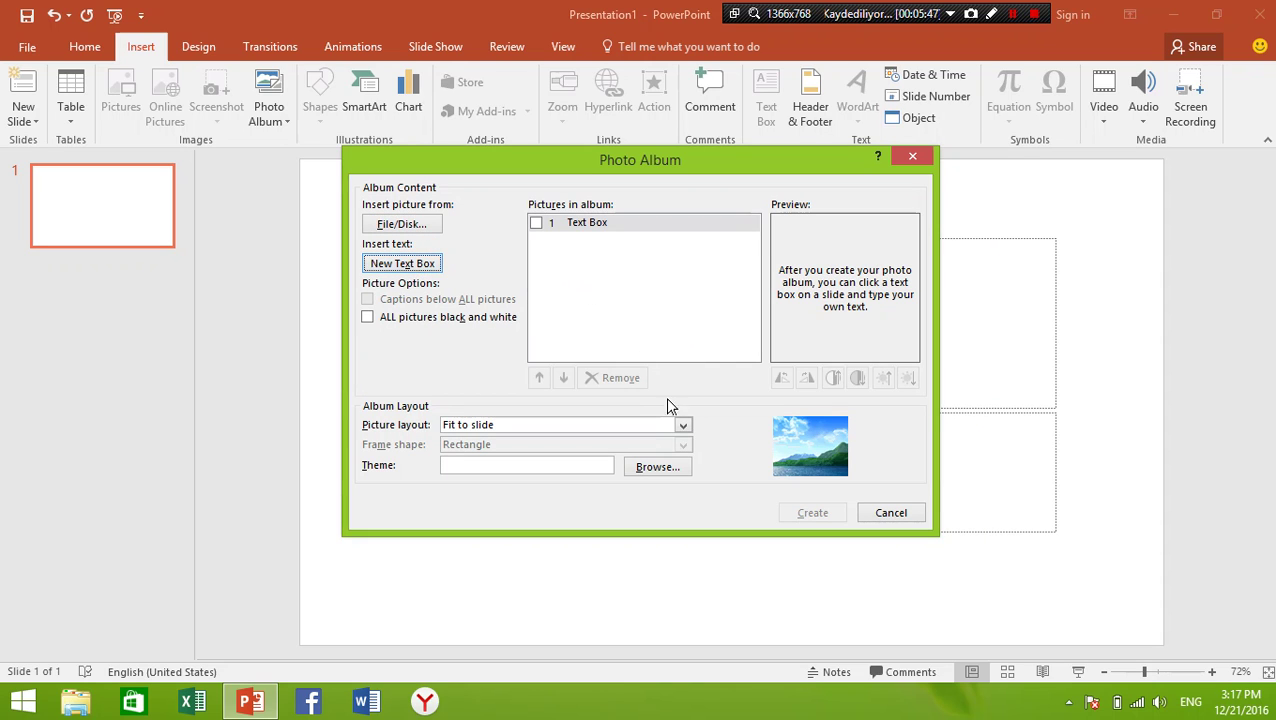
pyautogui.click(684, 428)
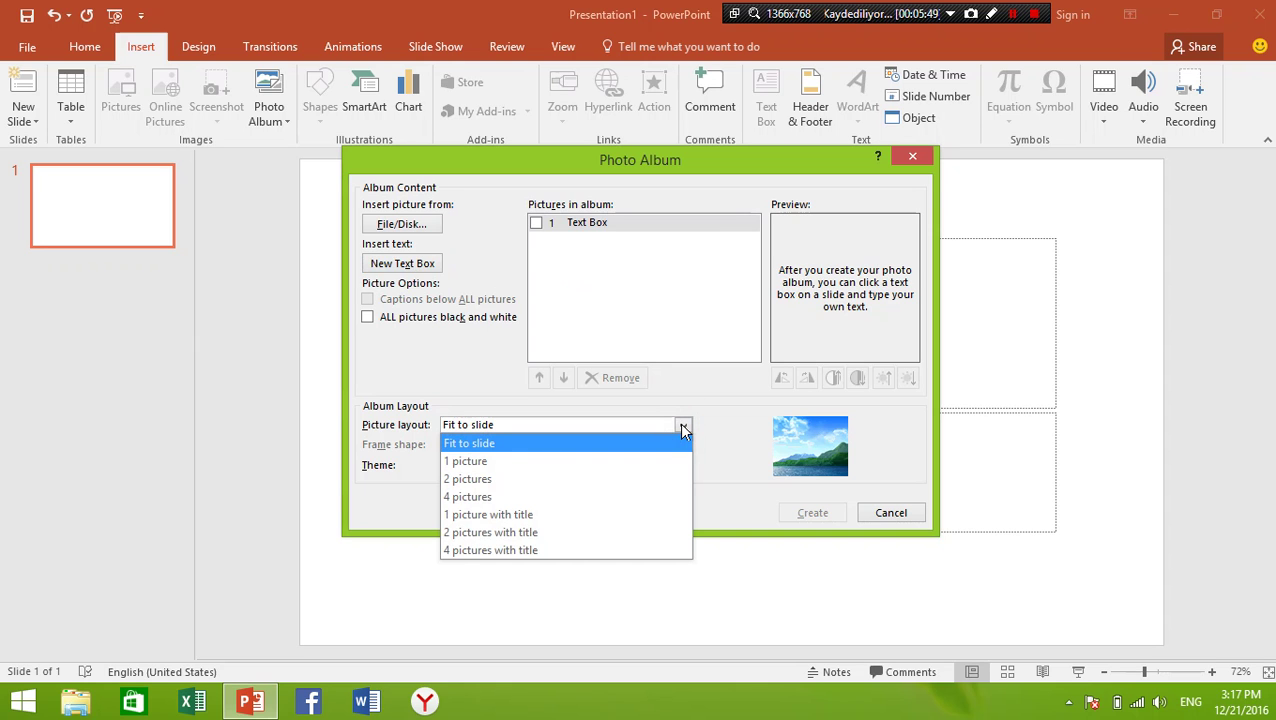
pyautogui.click(683, 427)
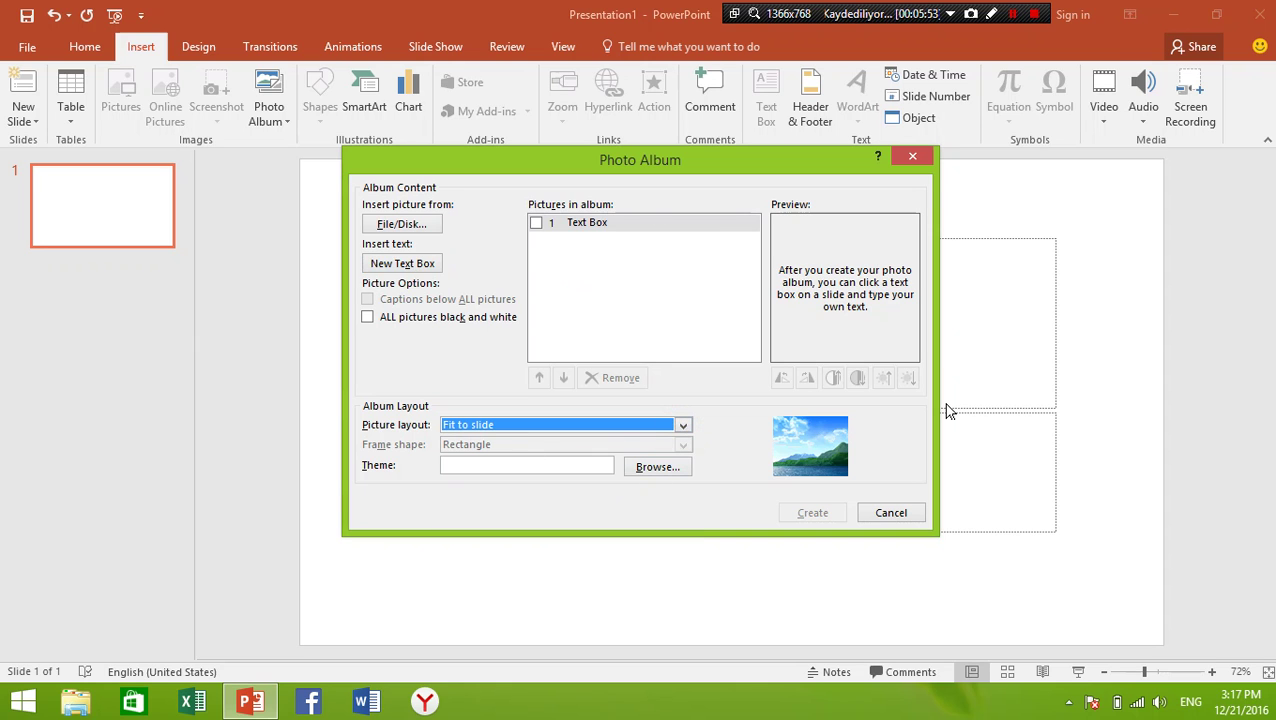
pyautogui.moveTo(764, 152); pyautogui.dragTo(415, 266)
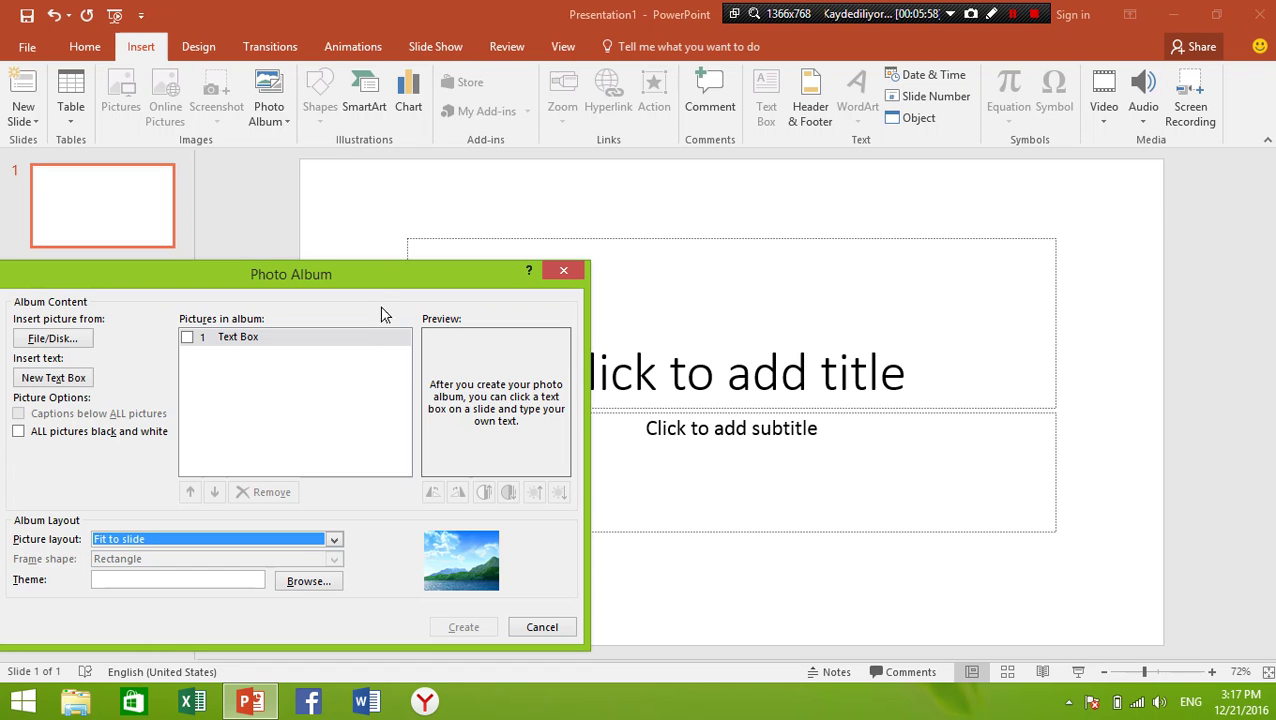
pyautogui.moveTo(390, 275); pyautogui.dragTo(715, 217)
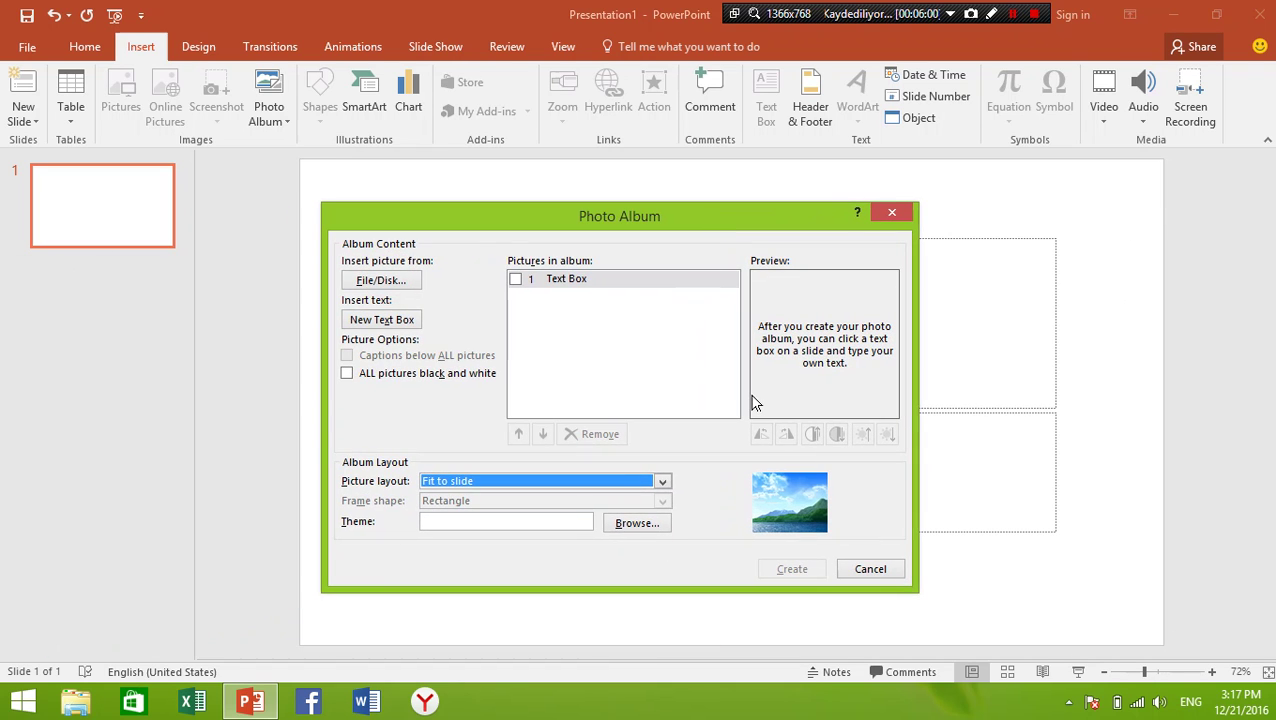
pyautogui.click(886, 210)
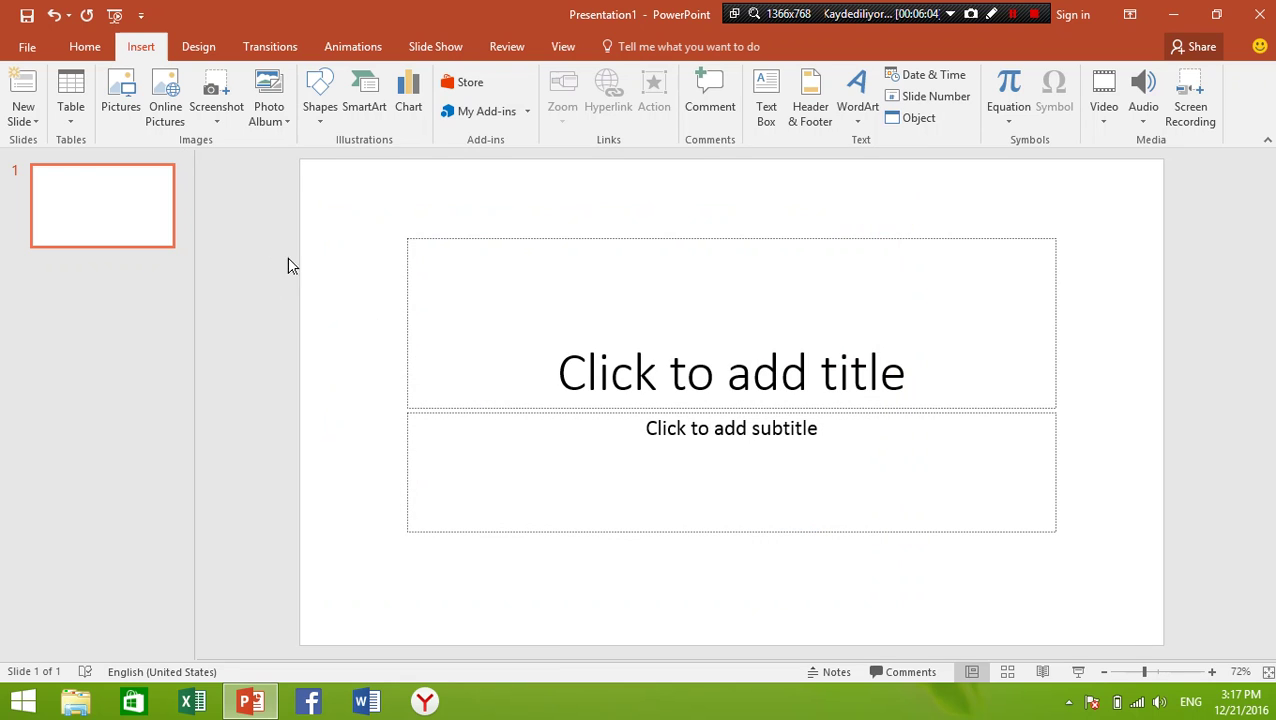
# Step: Insert a 4x4 table on the title slide
pyautogui.click(70, 85)
pyautogui.click(120, 217)
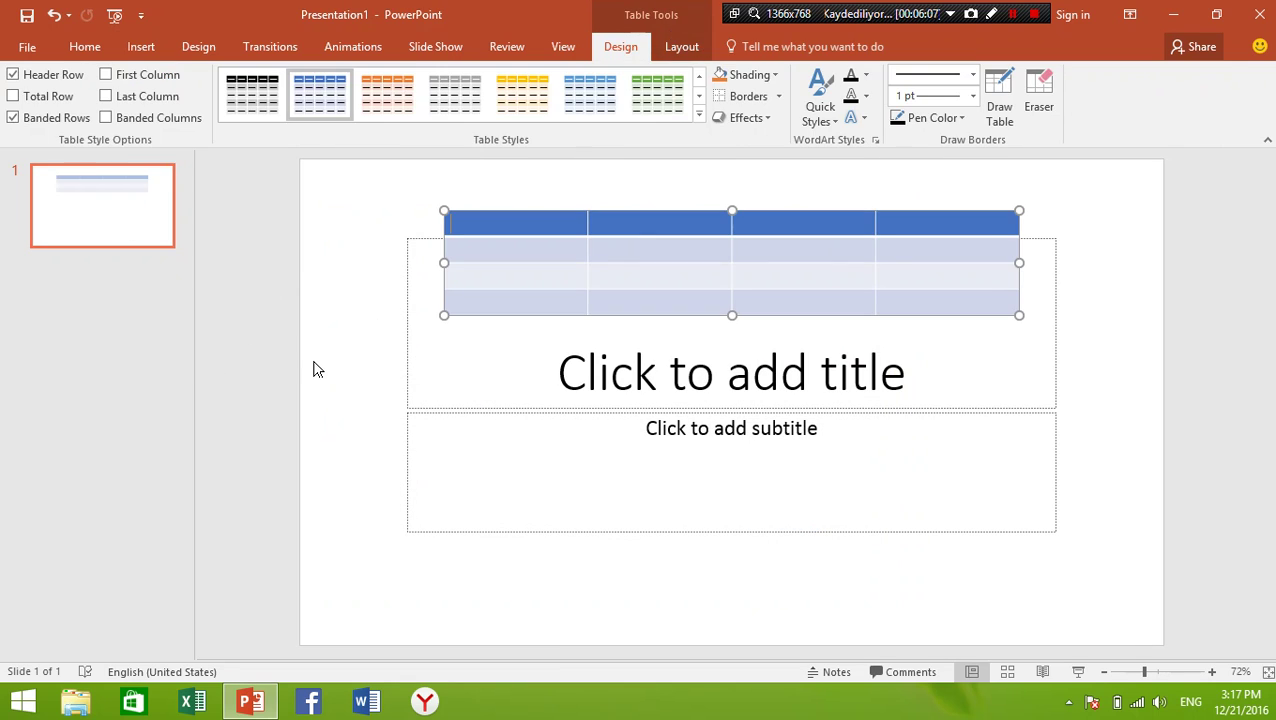
pyautogui.click(672, 46)
pyautogui.click(634, 48)
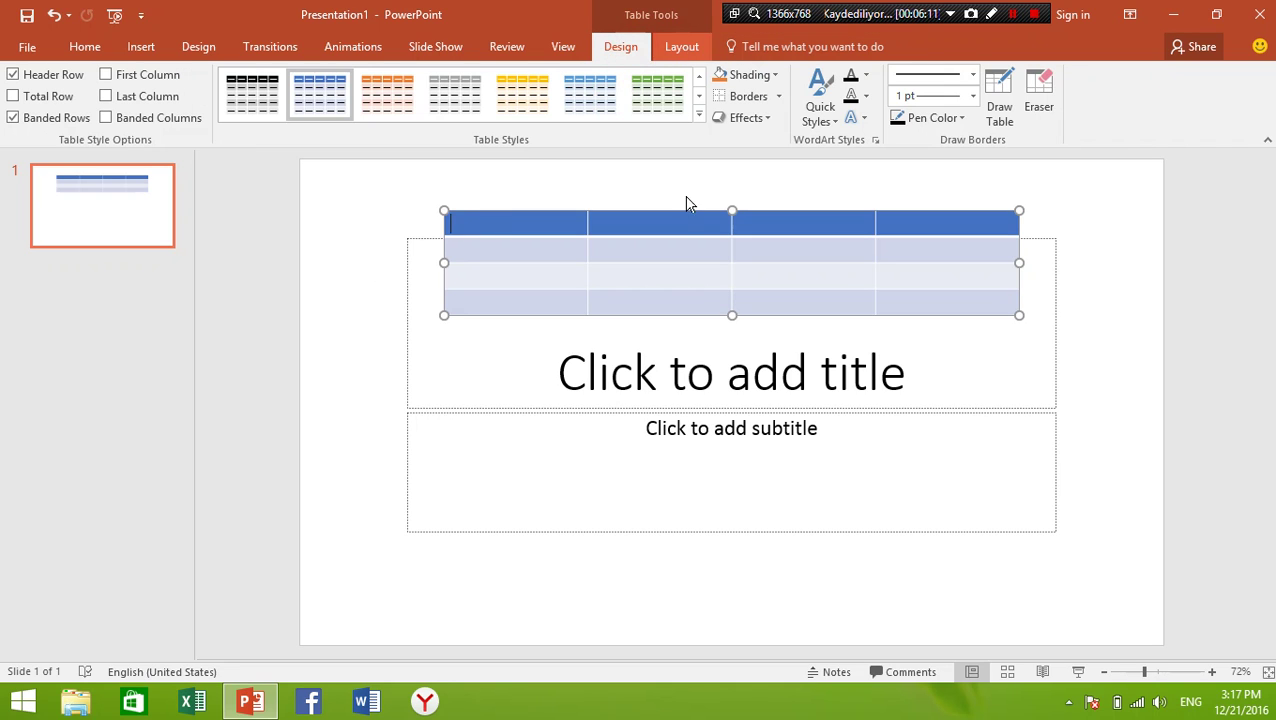
# Step: Try the Header Row and Total Row options, keeping Header Row on and Total Row off
pyautogui.click(12, 76)
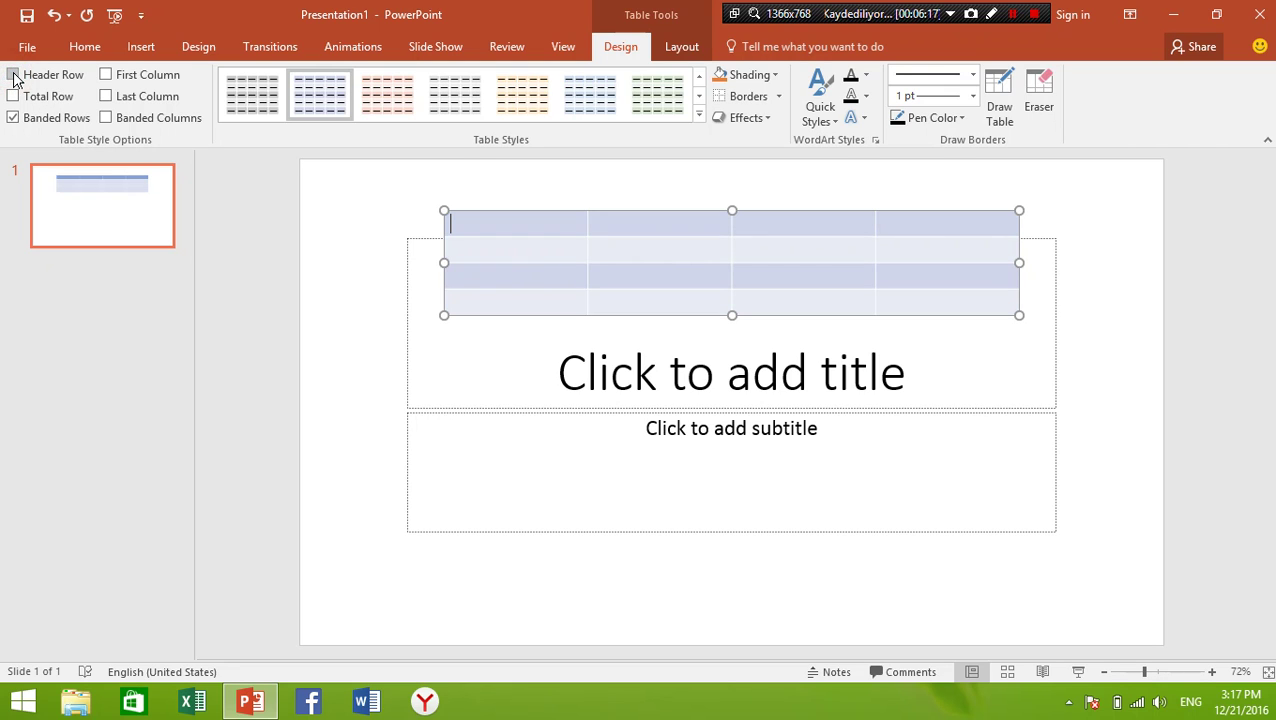
pyautogui.click(12, 76)
pyautogui.click(12, 76)
pyautogui.click(12, 76)
pyautogui.click(12, 76)
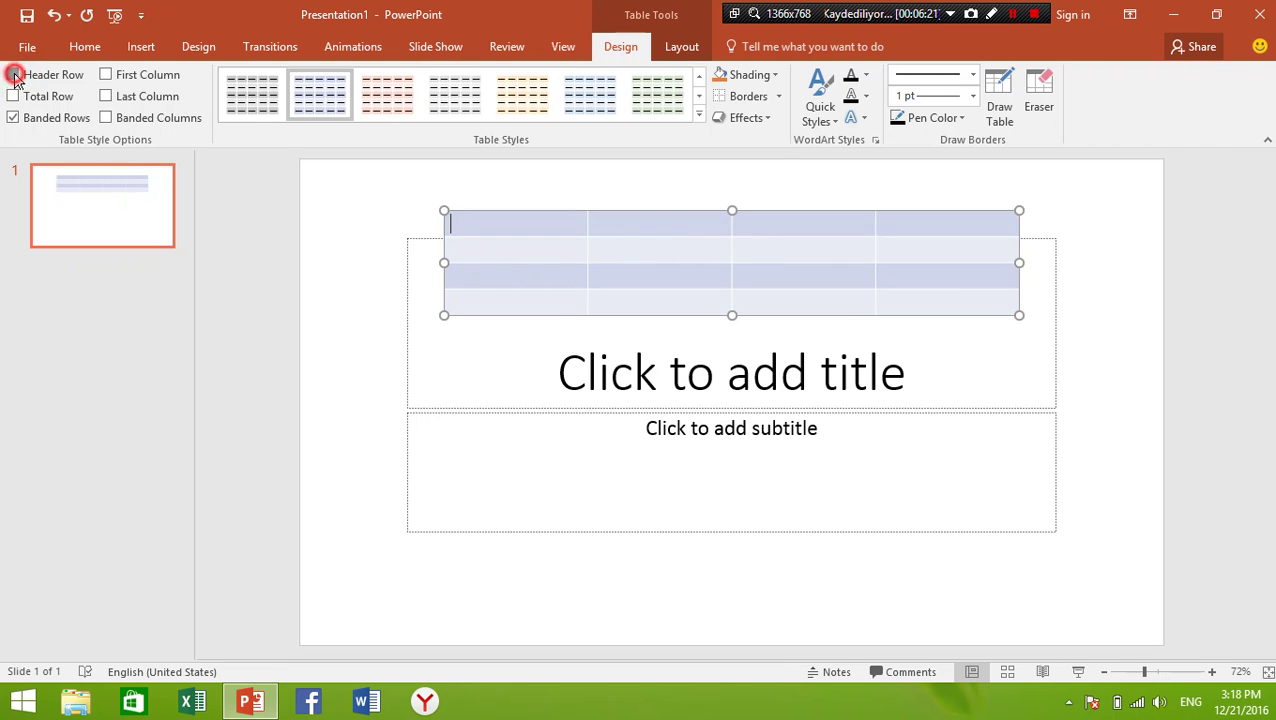
pyautogui.click(12, 76)
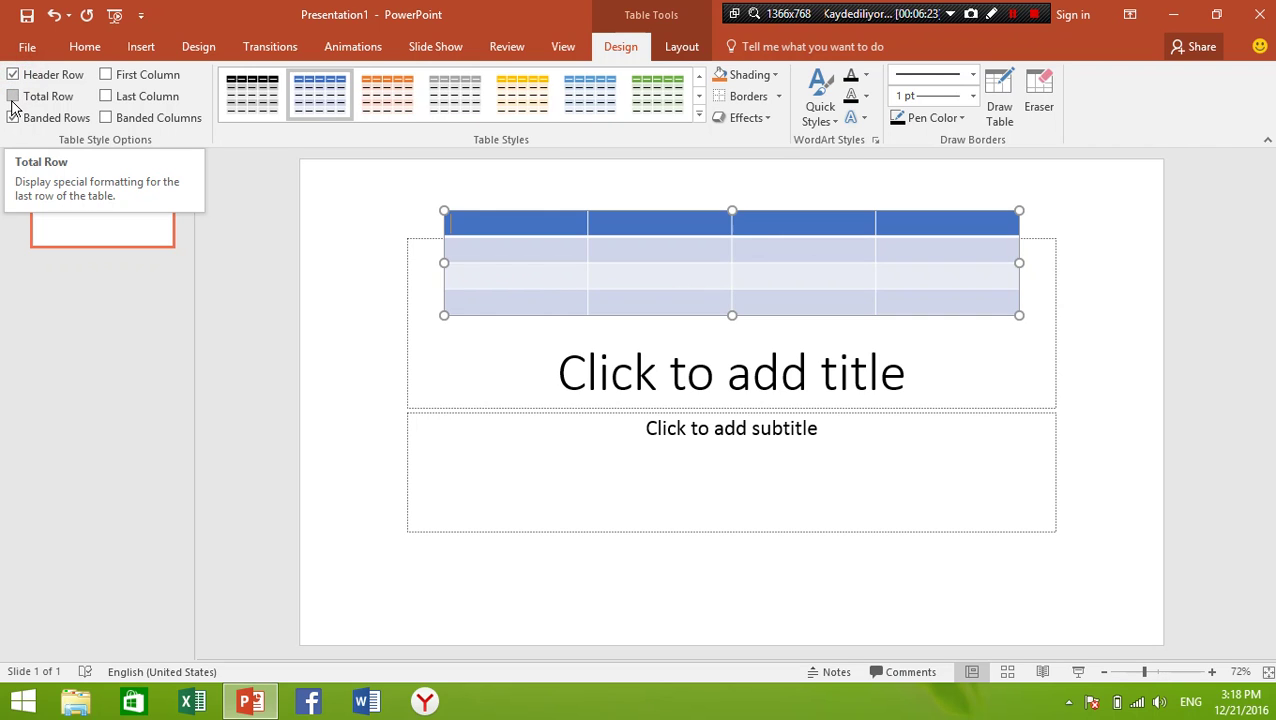
pyautogui.click(13, 98)
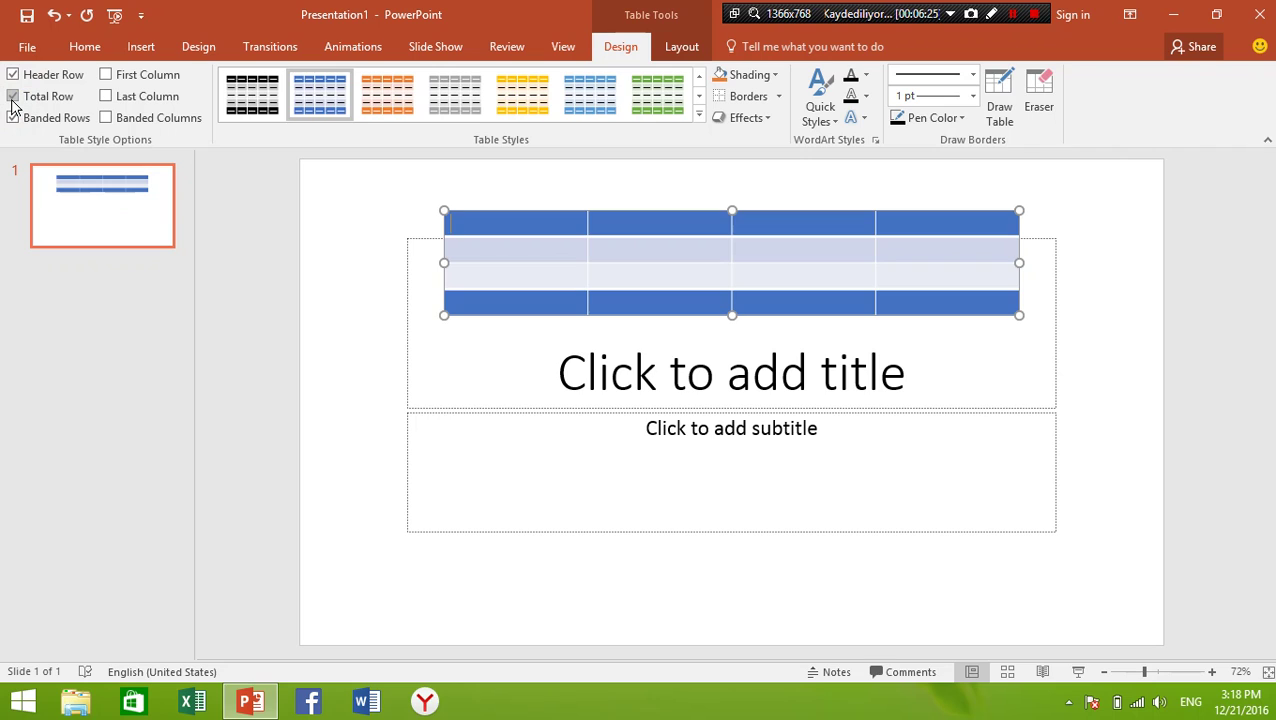
pyautogui.click(12, 97)
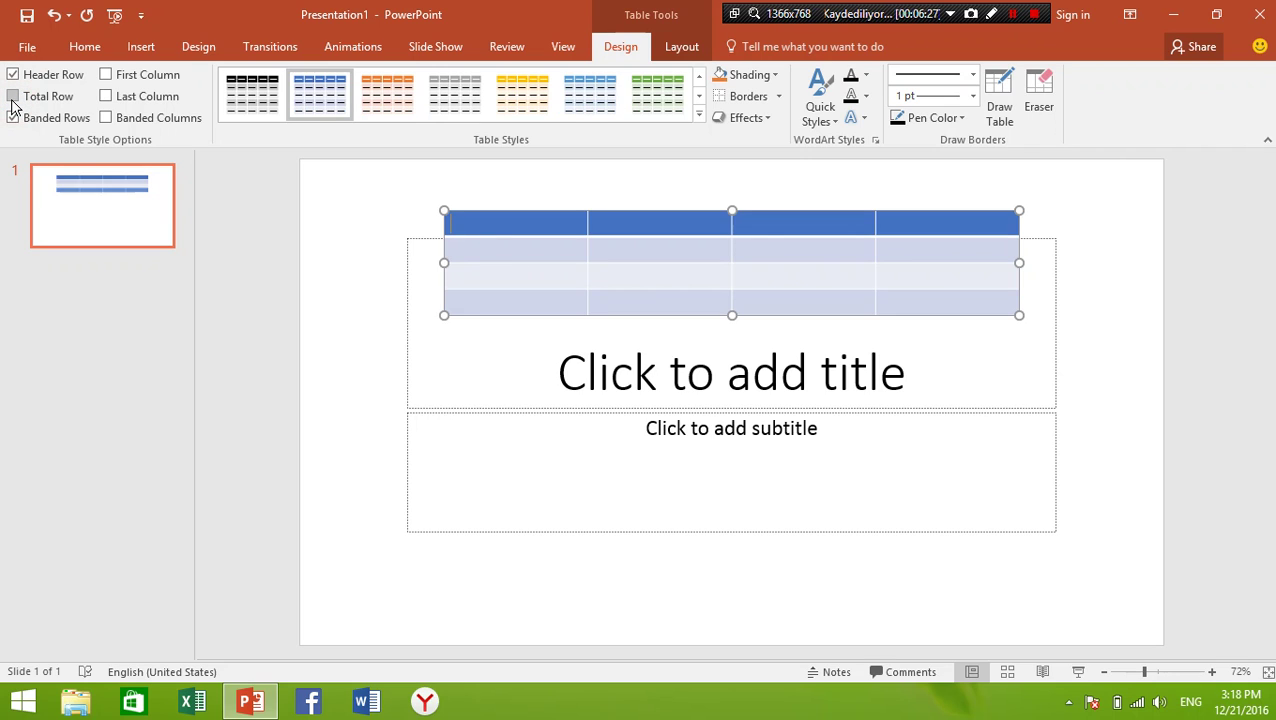
pyautogui.click(12, 97)
pyautogui.click(12, 97)
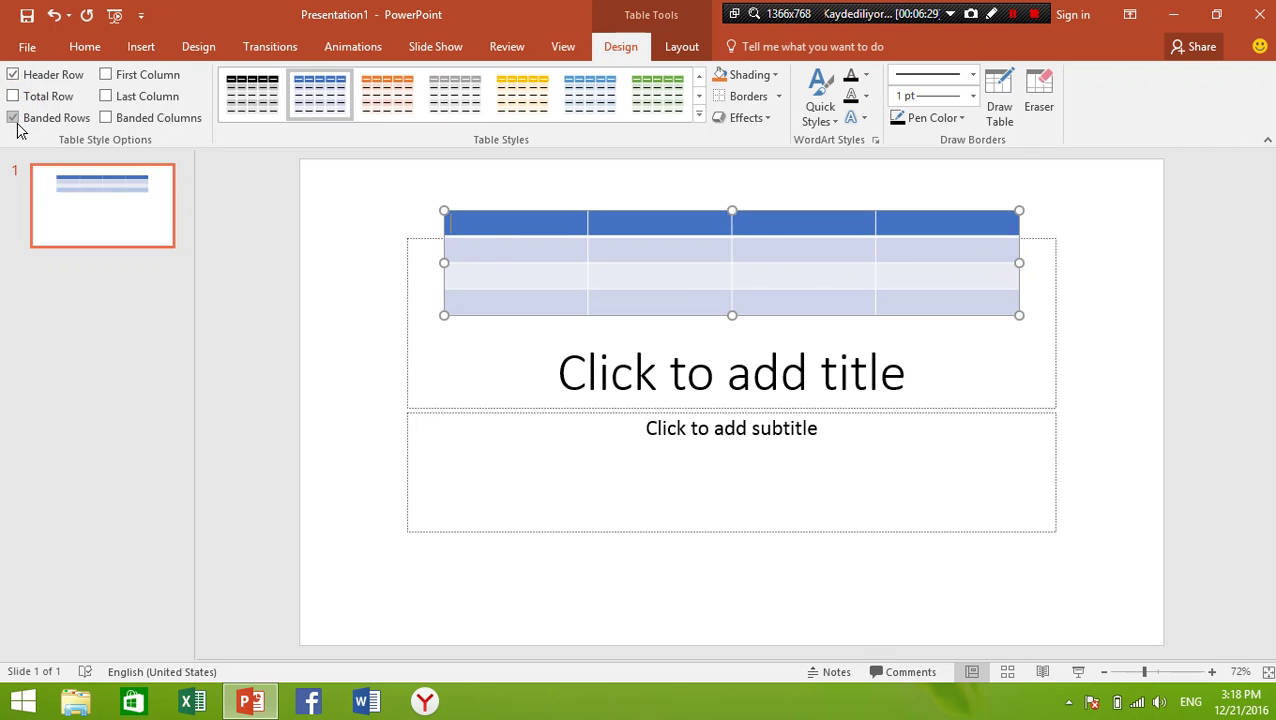
# Step: Toggle Banded Rows several times, leaving the banded rows turned on
pyautogui.click(12, 118)
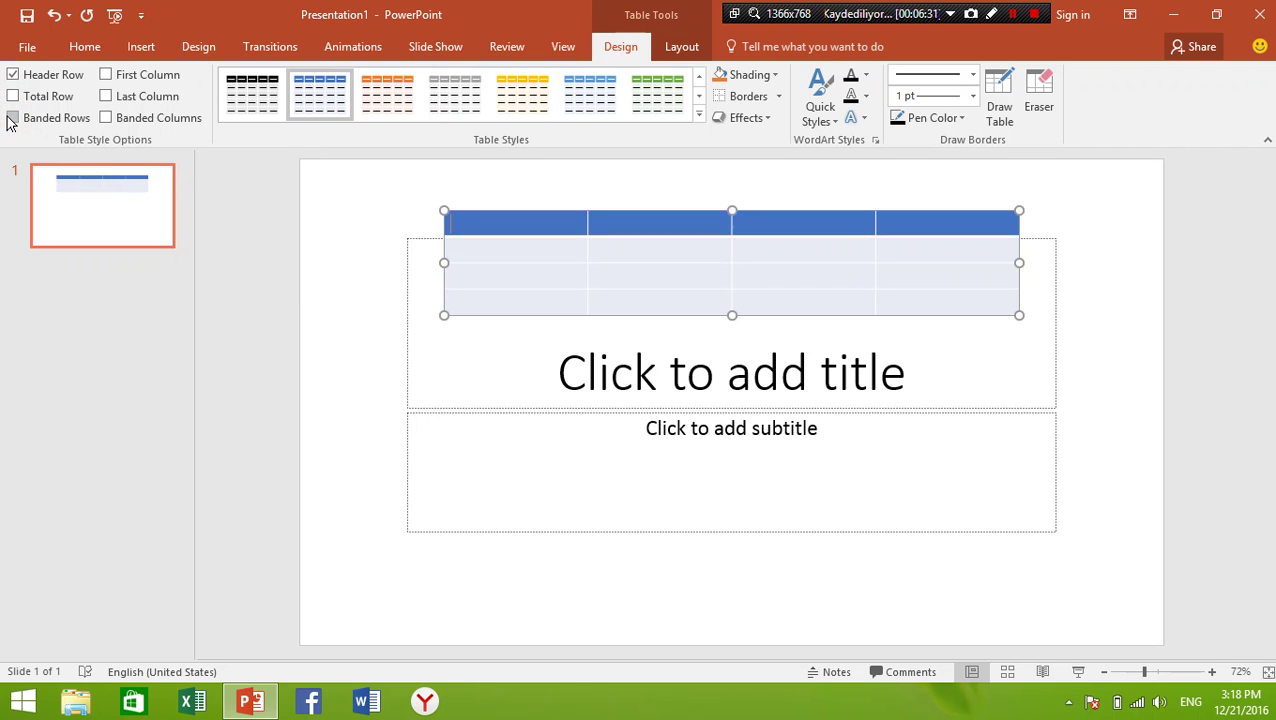
pyautogui.click(12, 118)
pyautogui.click(12, 118)
pyautogui.click(12, 118)
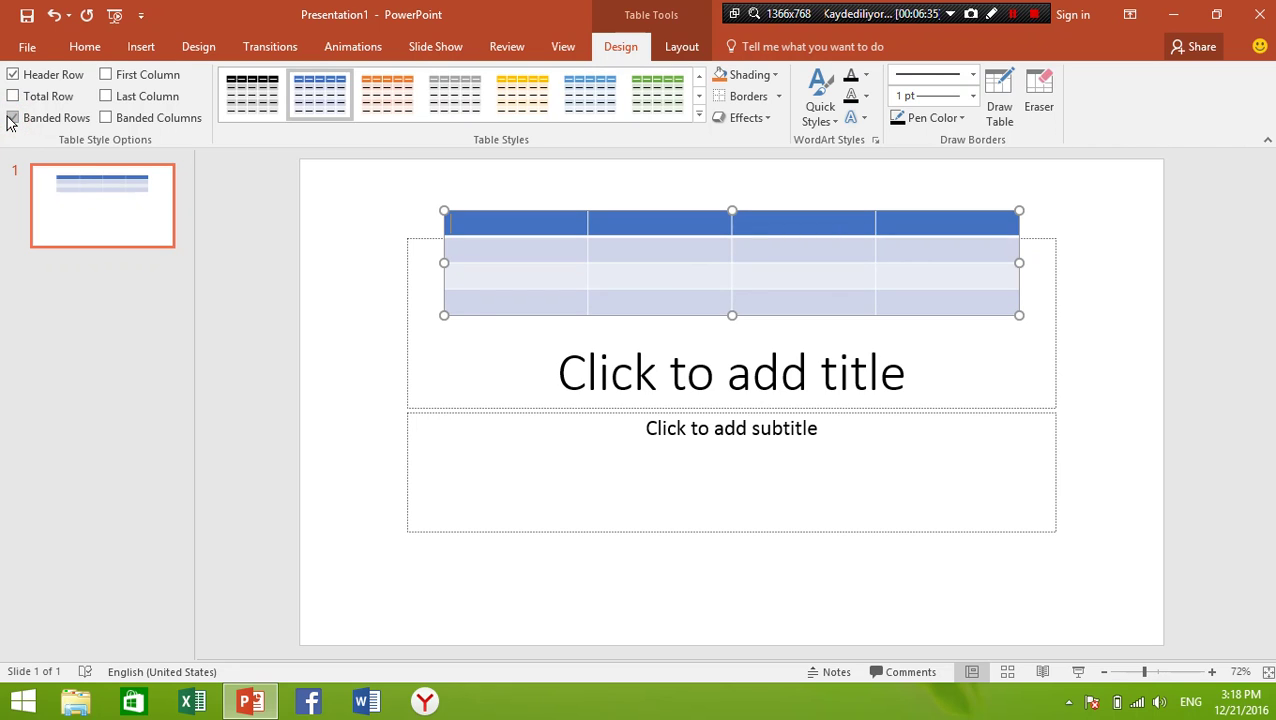
pyautogui.click(12, 118)
pyautogui.click(12, 118)
pyautogui.click(12, 118)
pyautogui.click(12, 118)
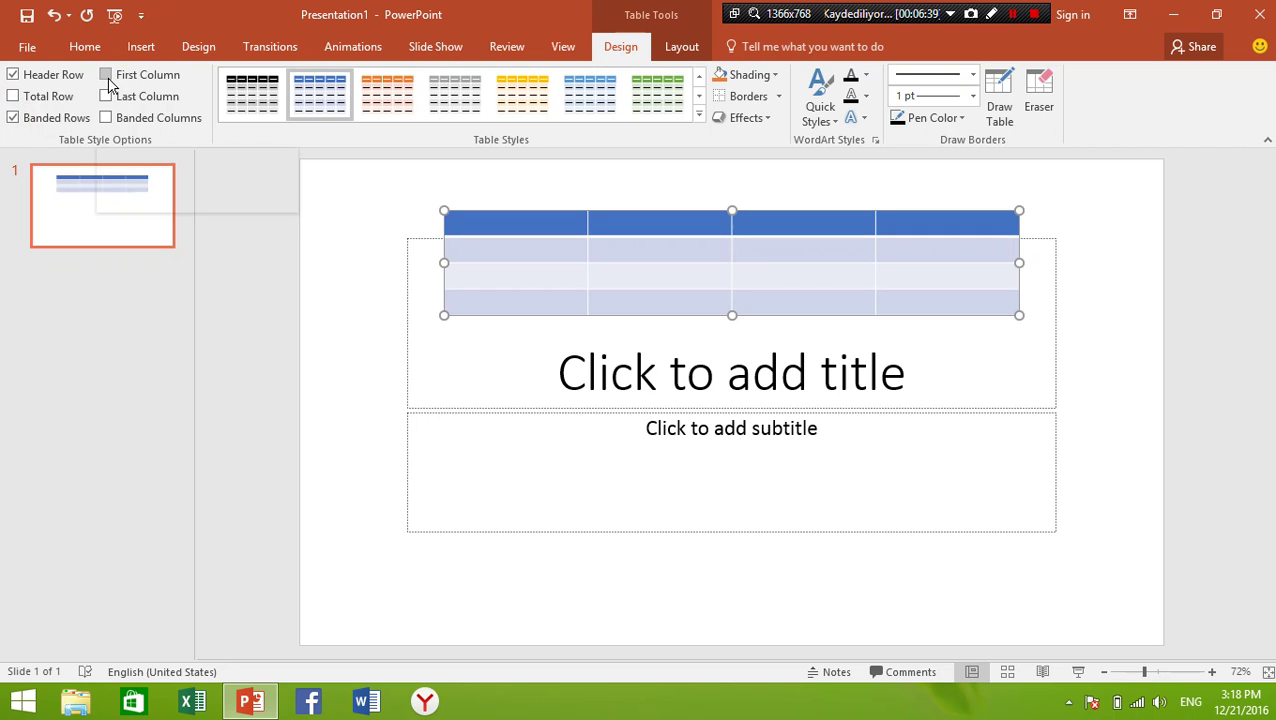
# Step: Try First Column, Last Column and Banded Columns, leaving all three off
pyautogui.click(107, 76)
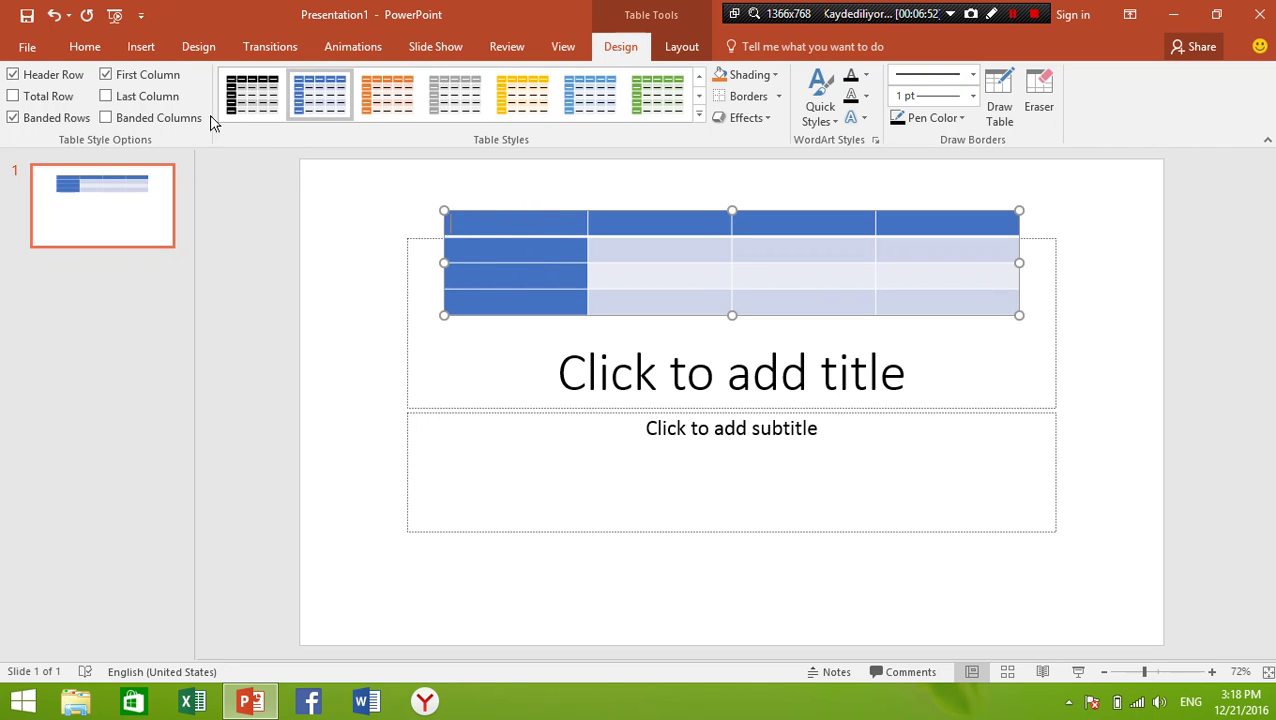
pyautogui.click(106, 75)
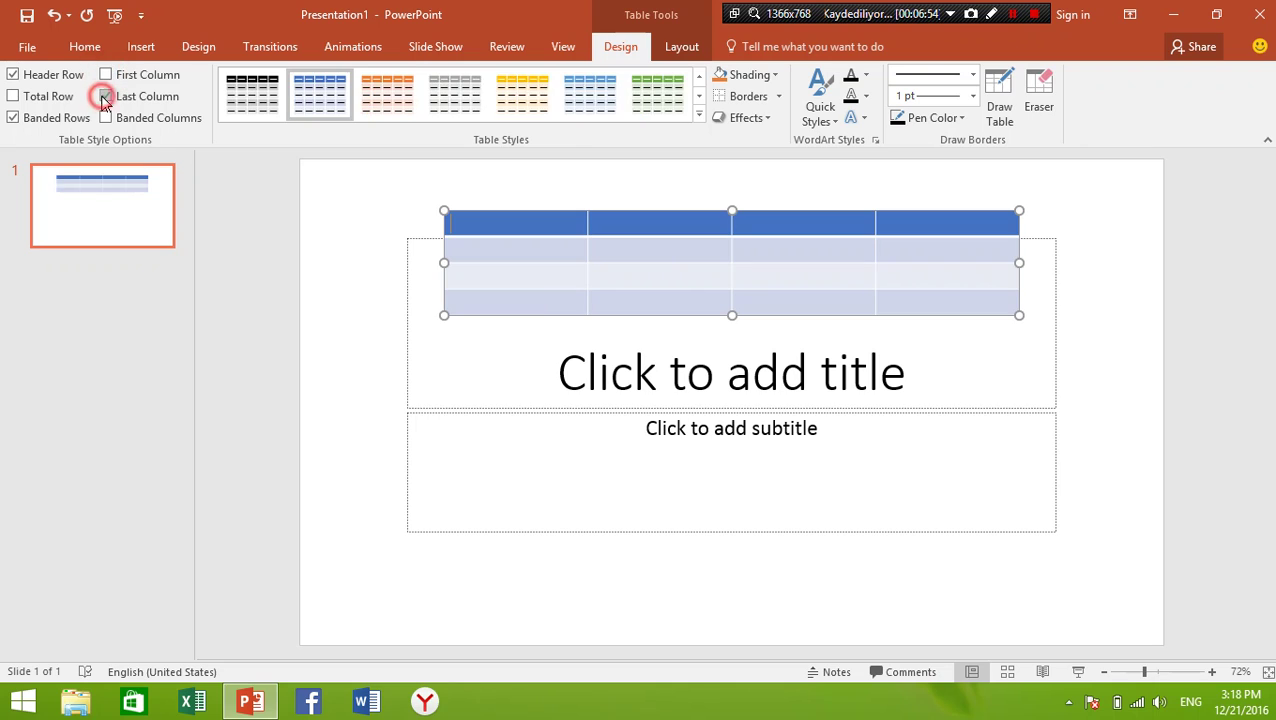
pyautogui.click(105, 97)
pyautogui.click(105, 97)
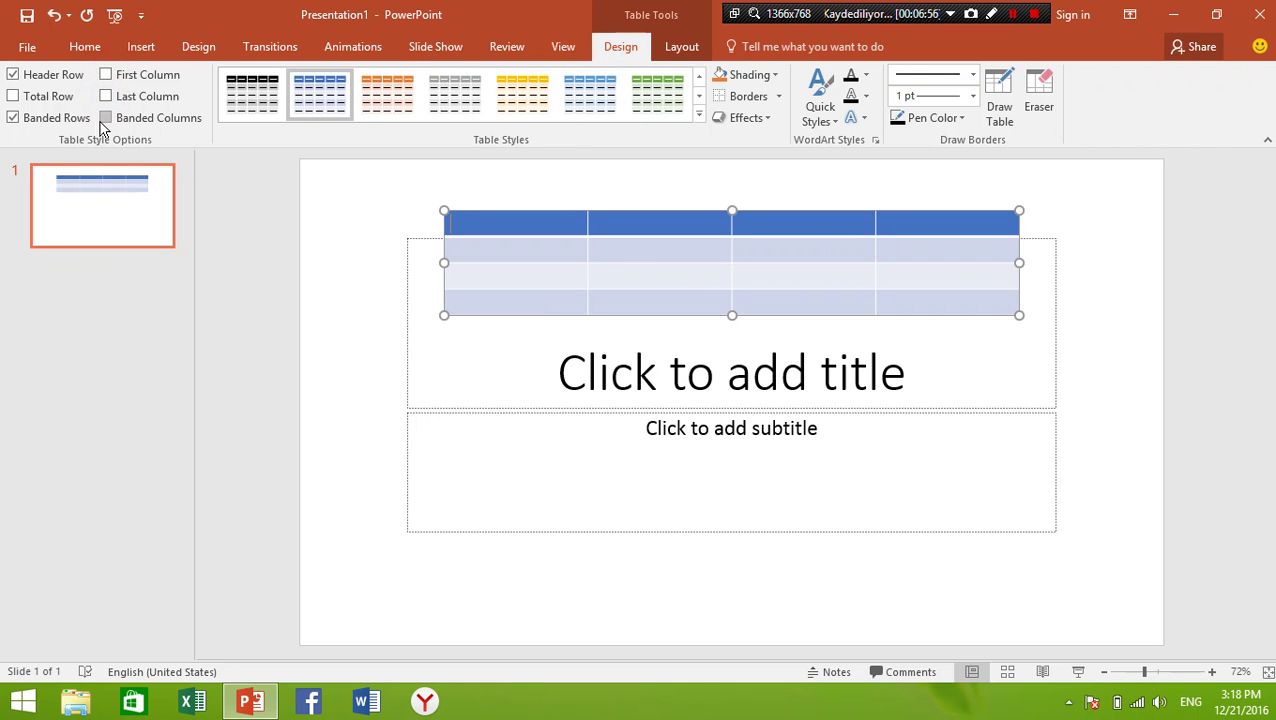
pyautogui.click(105, 118)
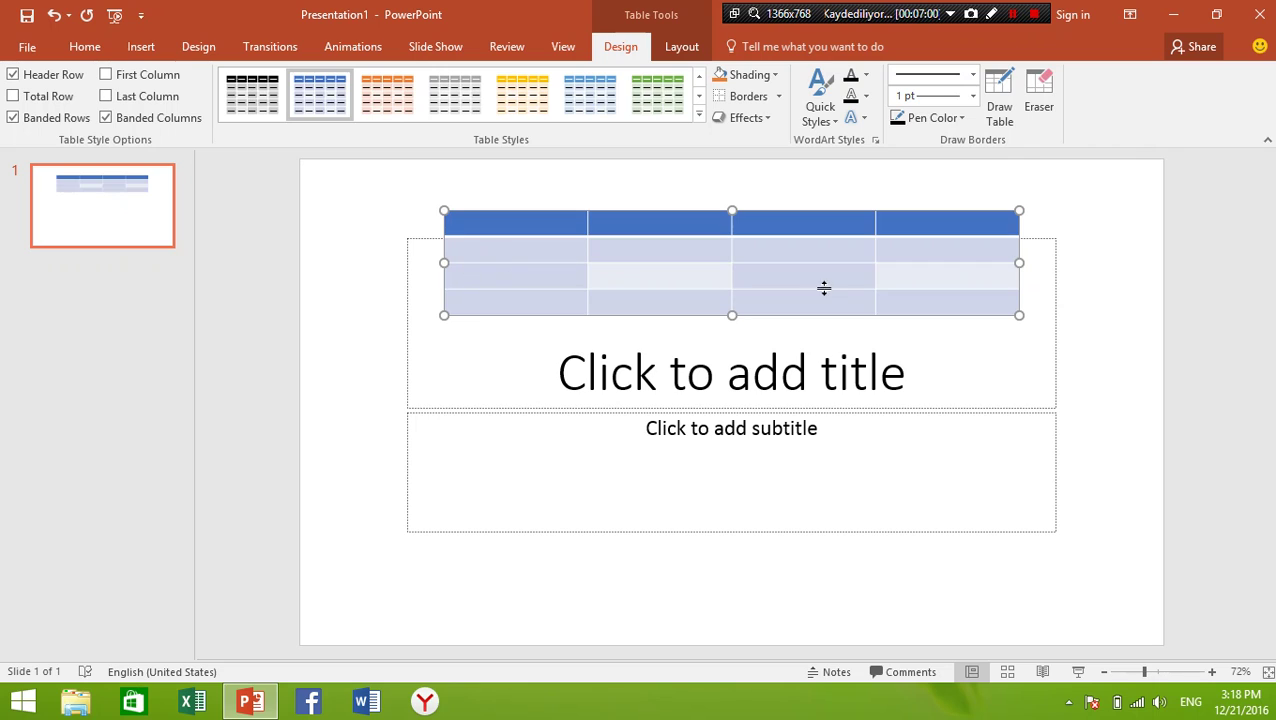
pyautogui.click(517, 278)
pyautogui.click(783, 267)
pyautogui.click(182, 125)
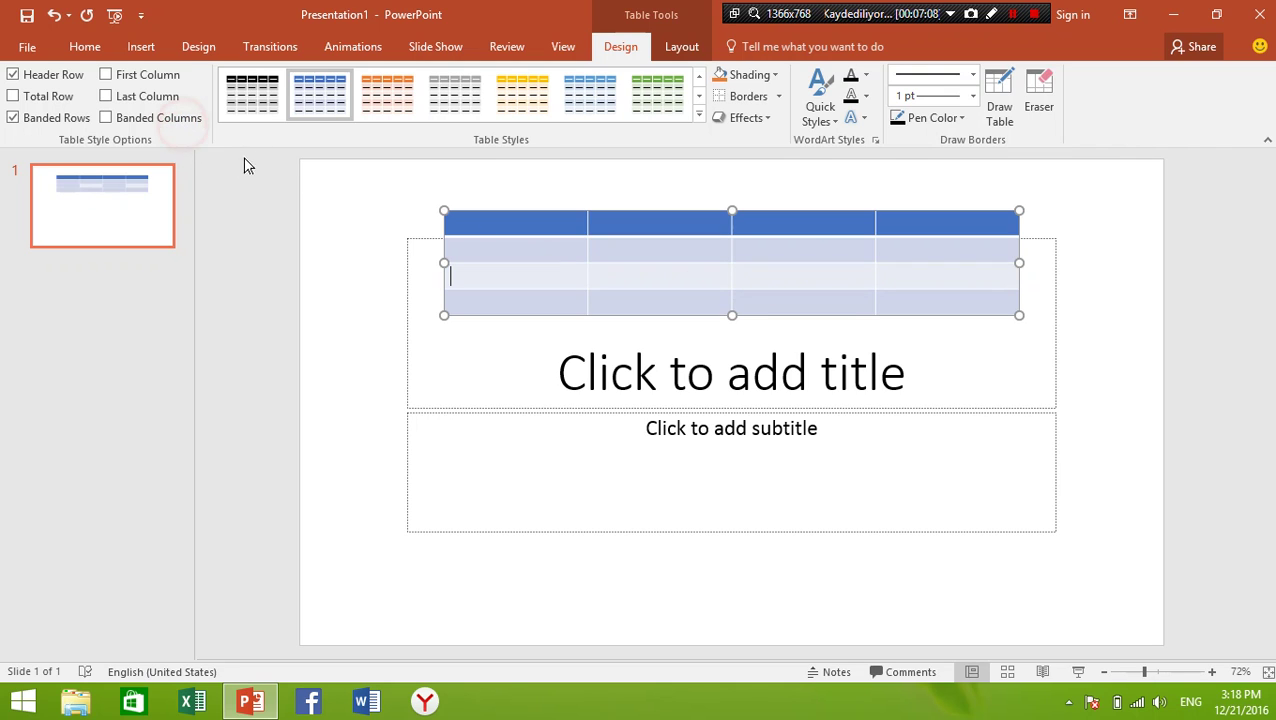
# Step: Apply the grey Light table style and give the first cell gold fill, all borders and a bevel
pyautogui.click(699, 114)
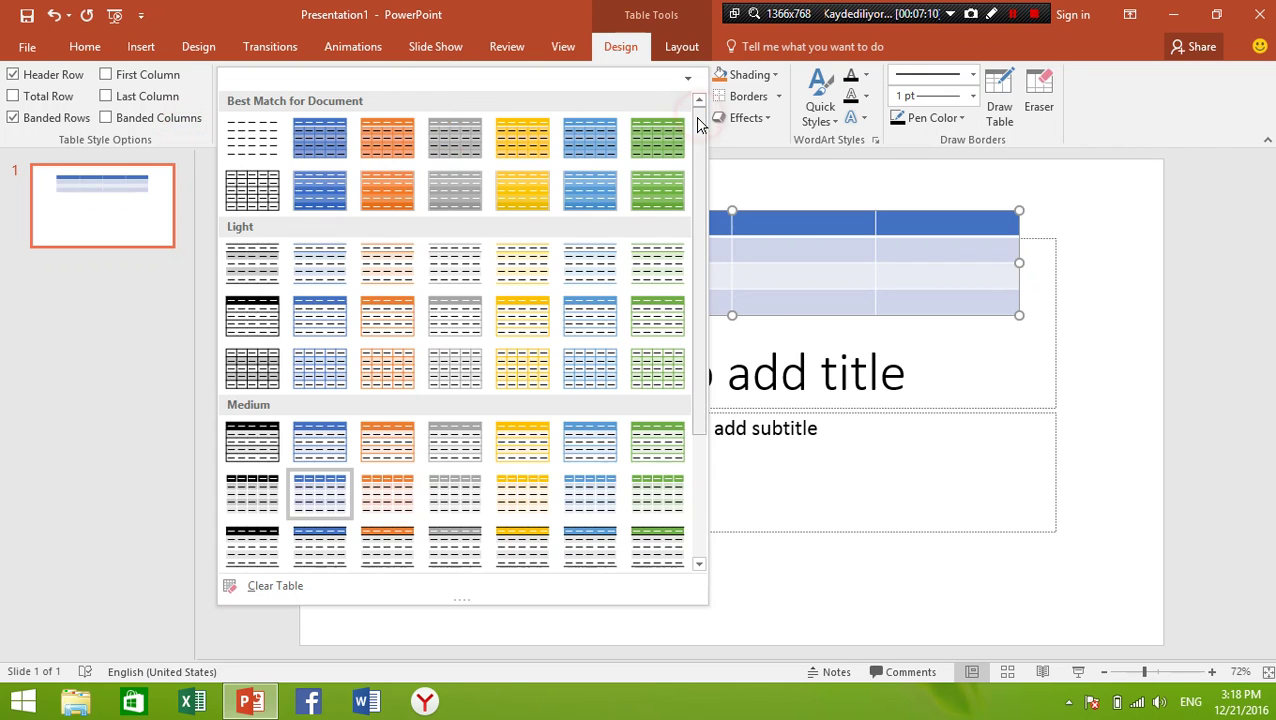
pyautogui.click(463, 329)
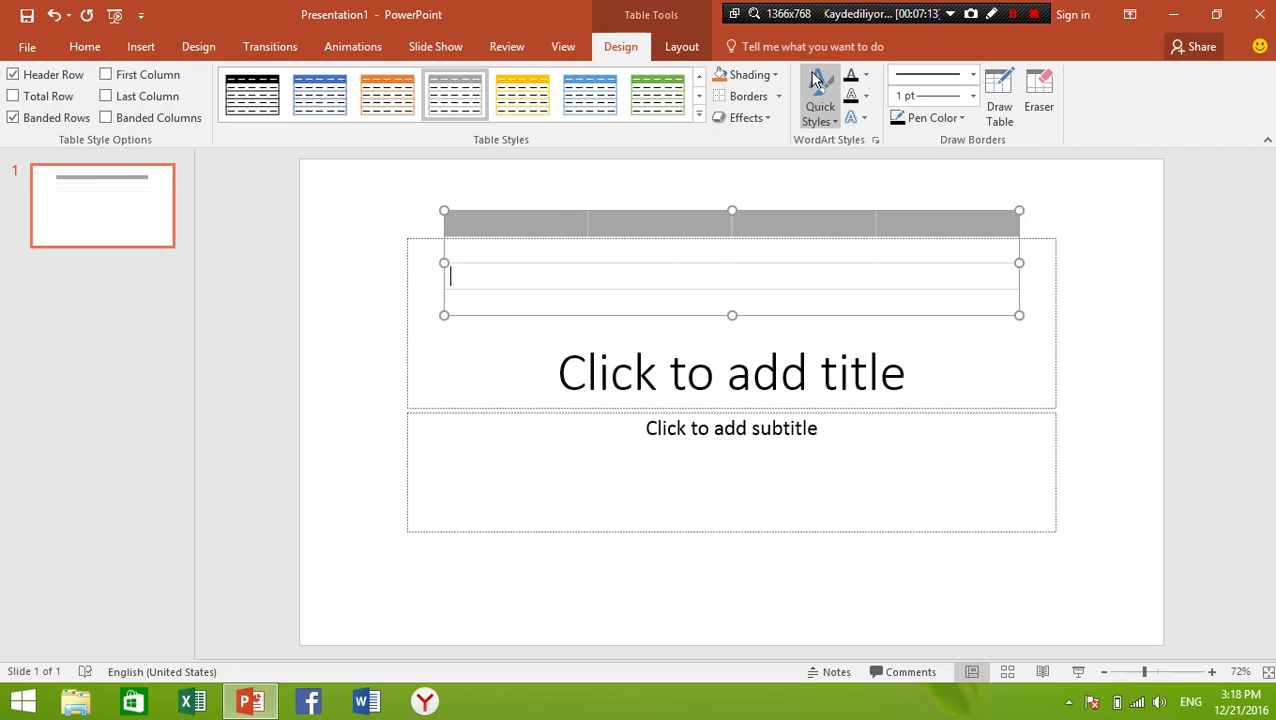
pyautogui.click(748, 75)
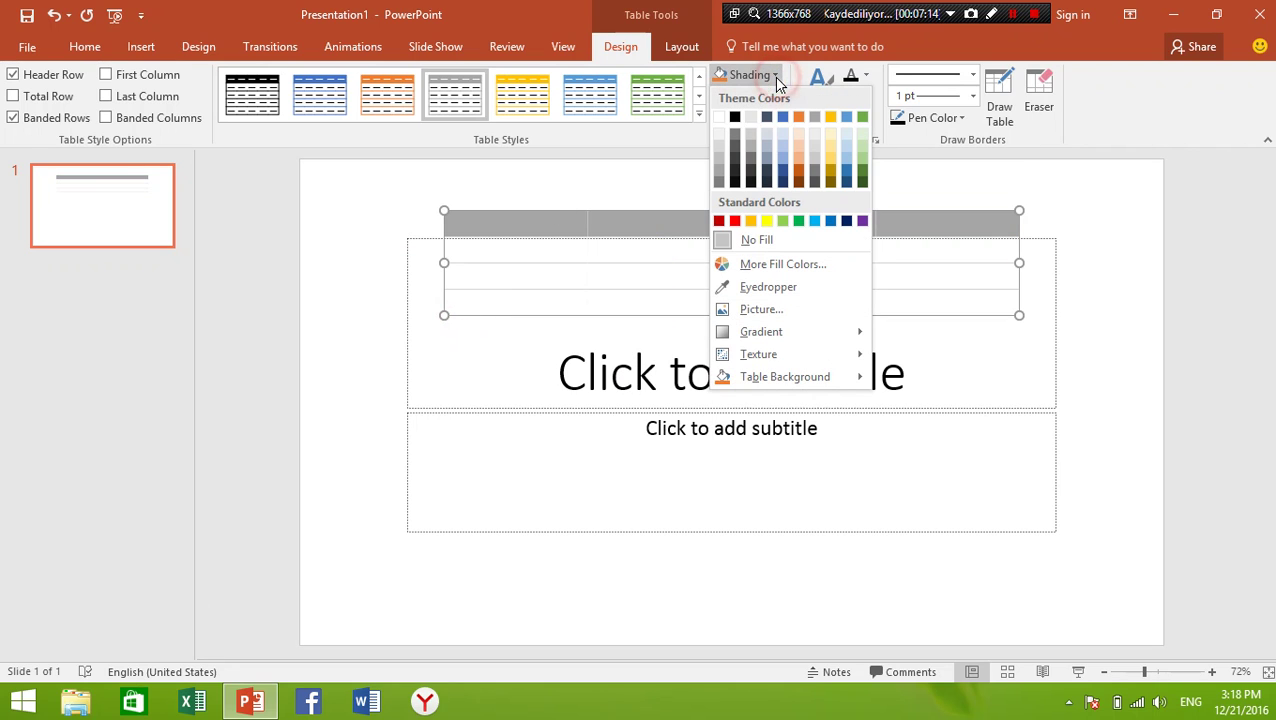
pyautogui.click(750, 222)
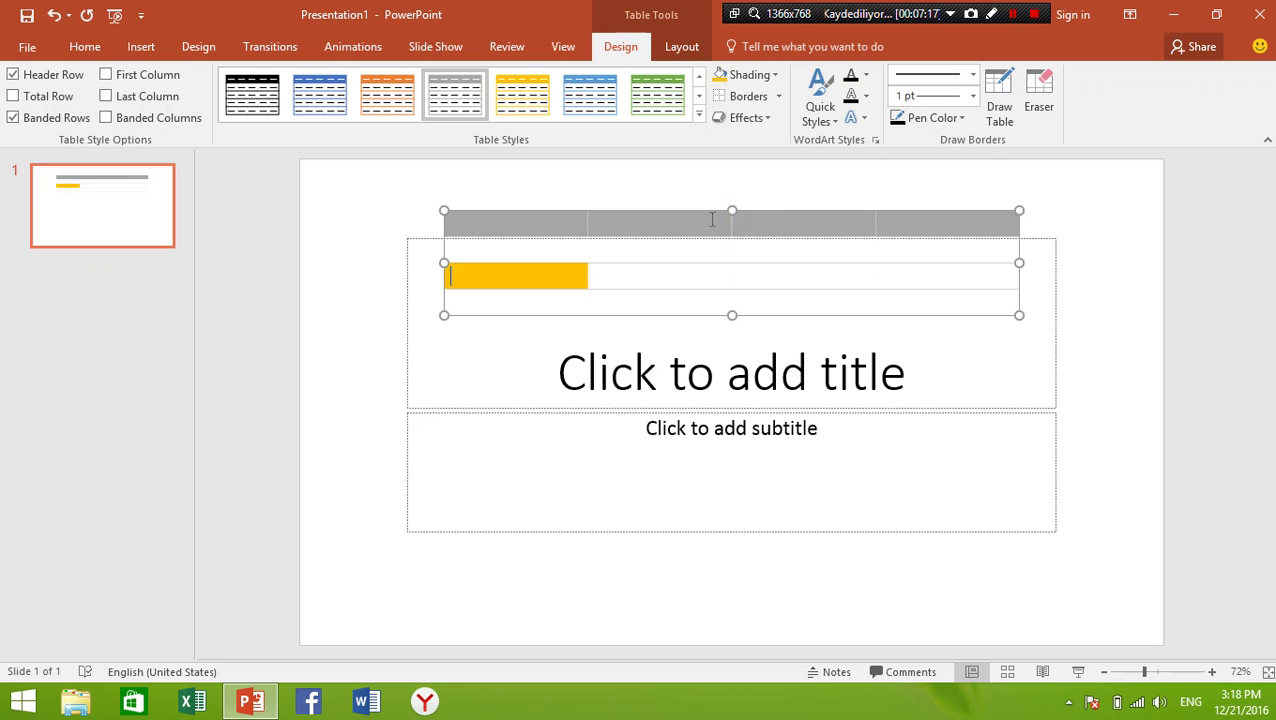
pyautogui.click(780, 97)
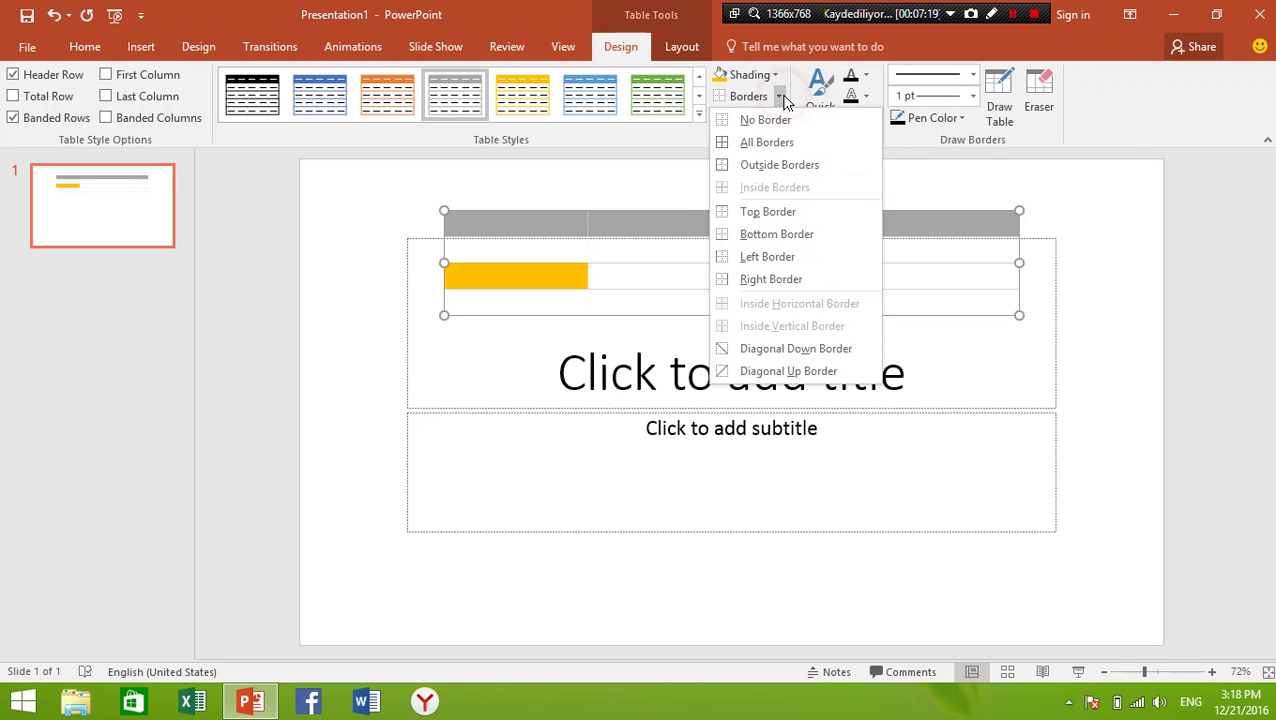
pyautogui.click(768, 143)
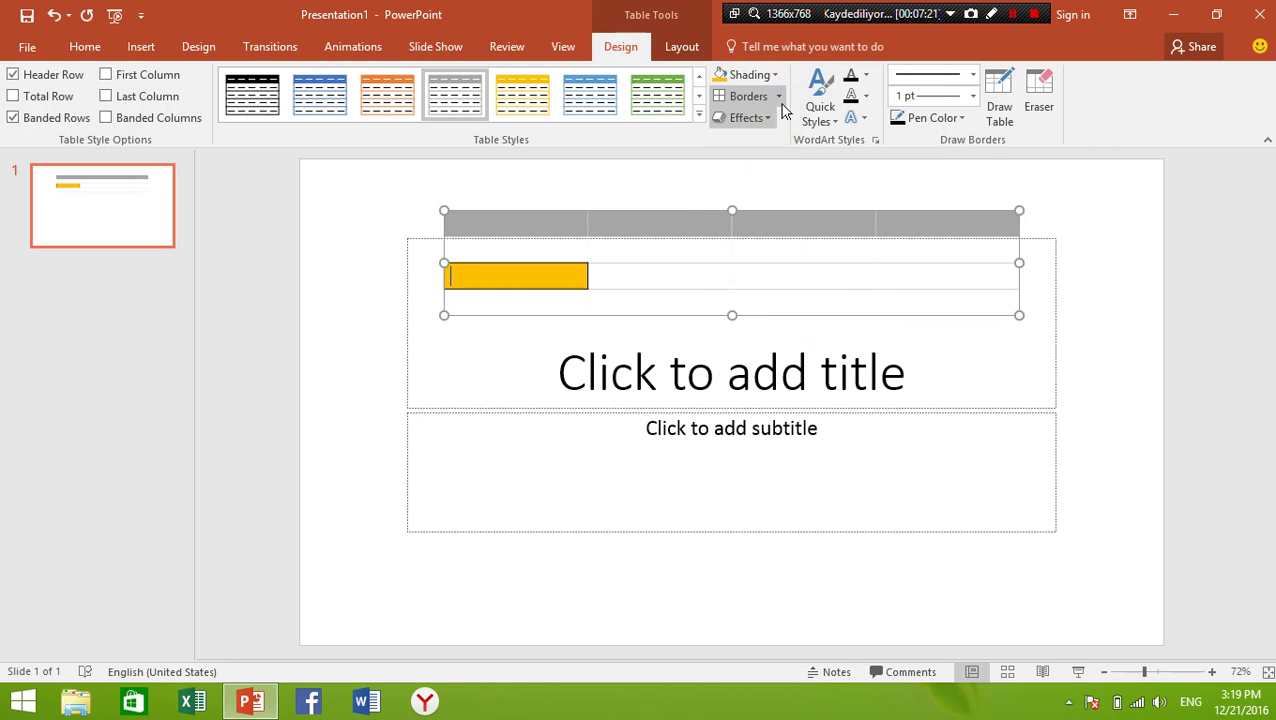
pyautogui.click(760, 118)
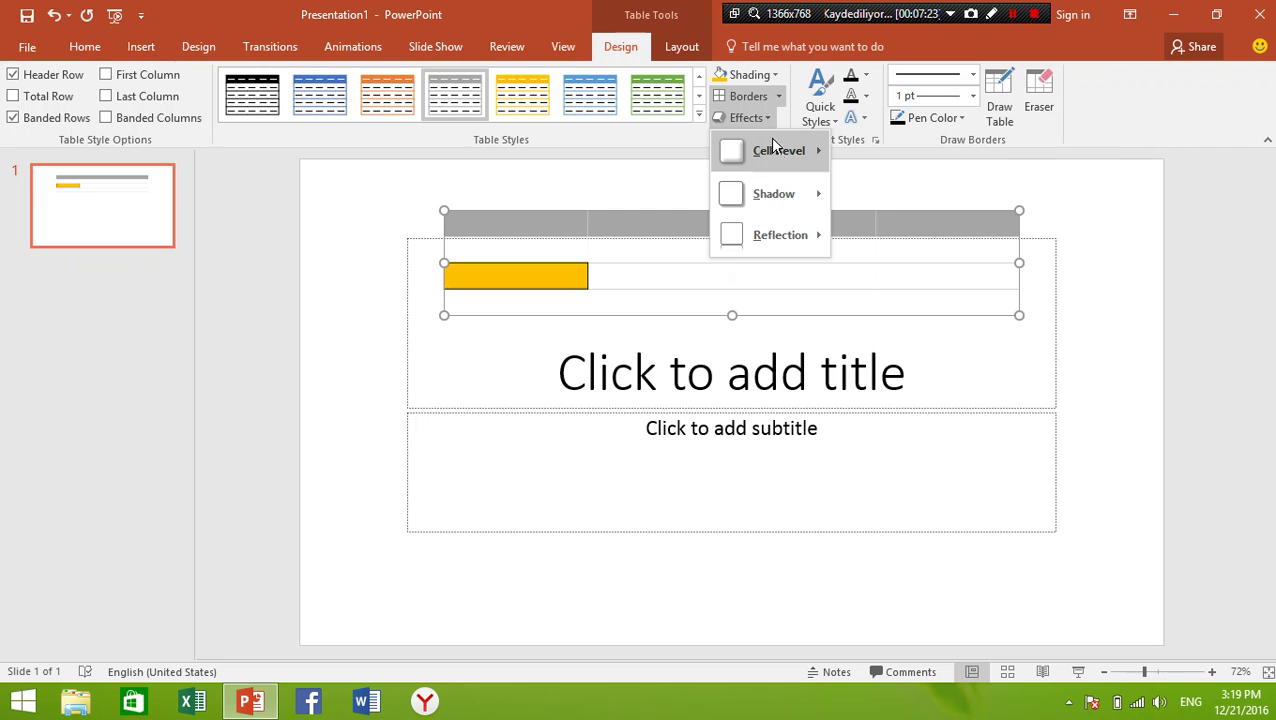
pyautogui.click(769, 149)
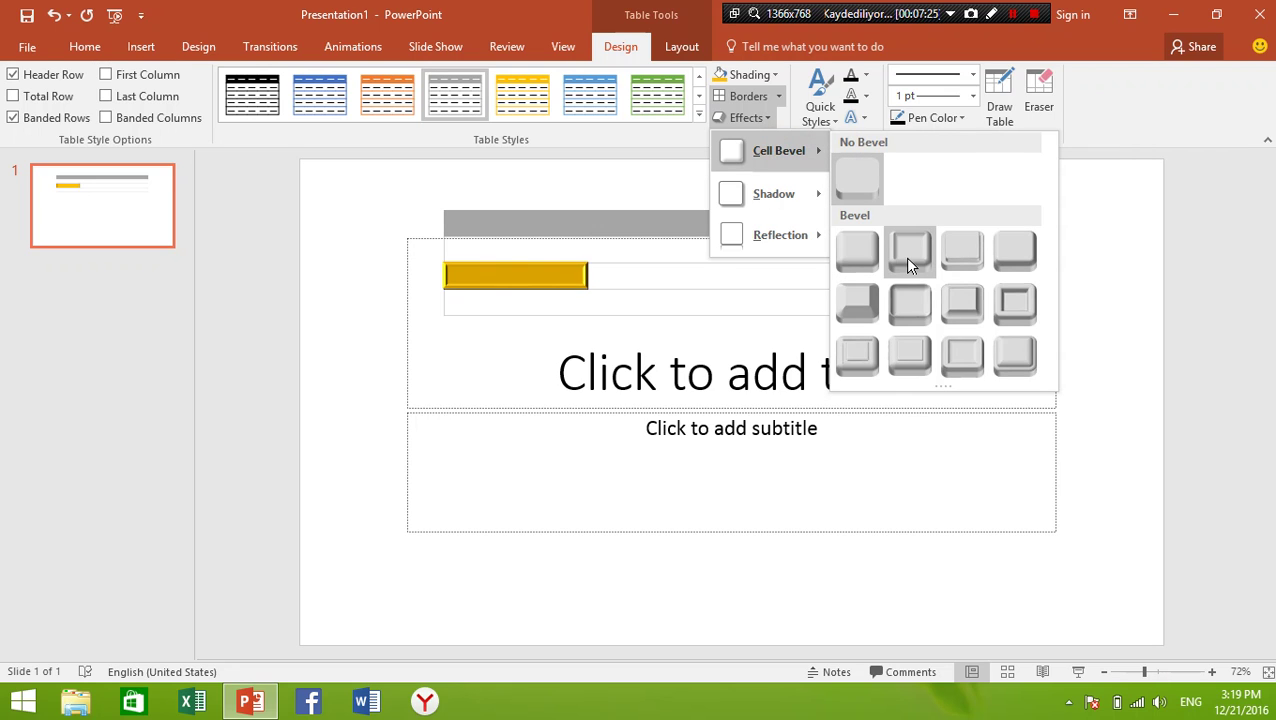
pyautogui.click(1015, 303)
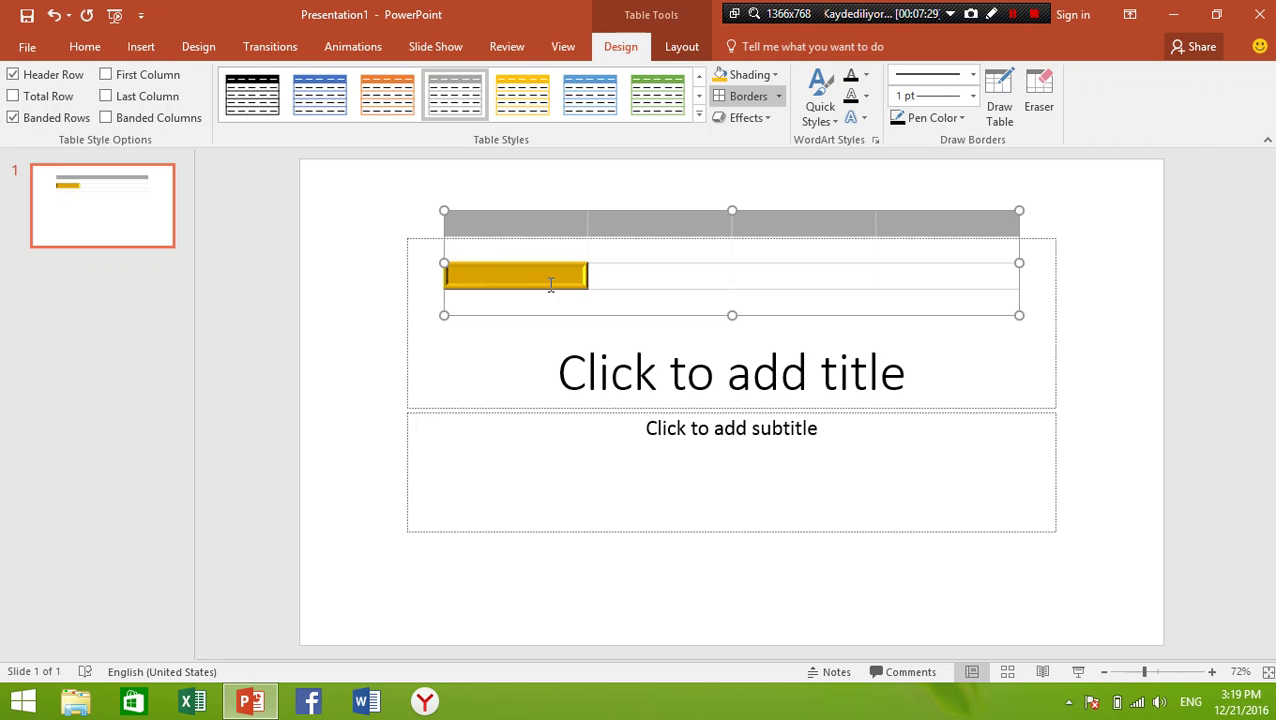
# Step: Apply a WordArt style, type 'fsbvdzgvsz' in the gold cell, and change its text fill colour
pyautogui.click(824, 118)
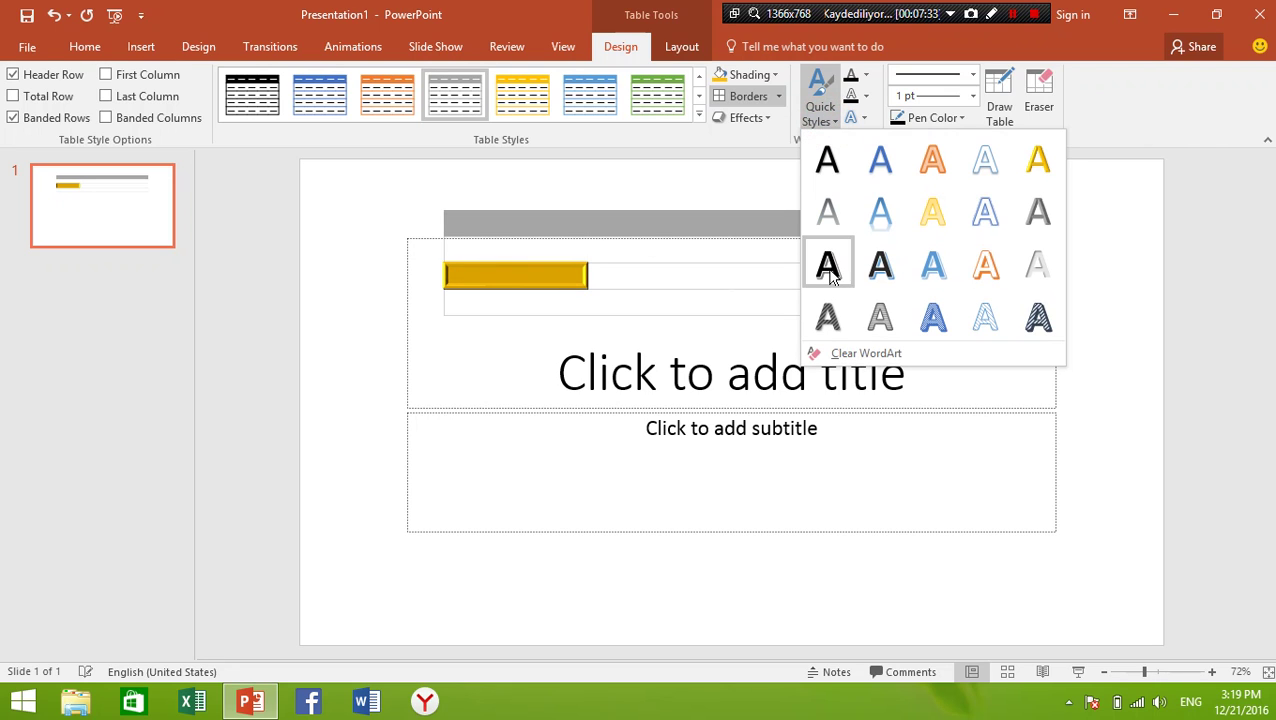
pyautogui.click(987, 275)
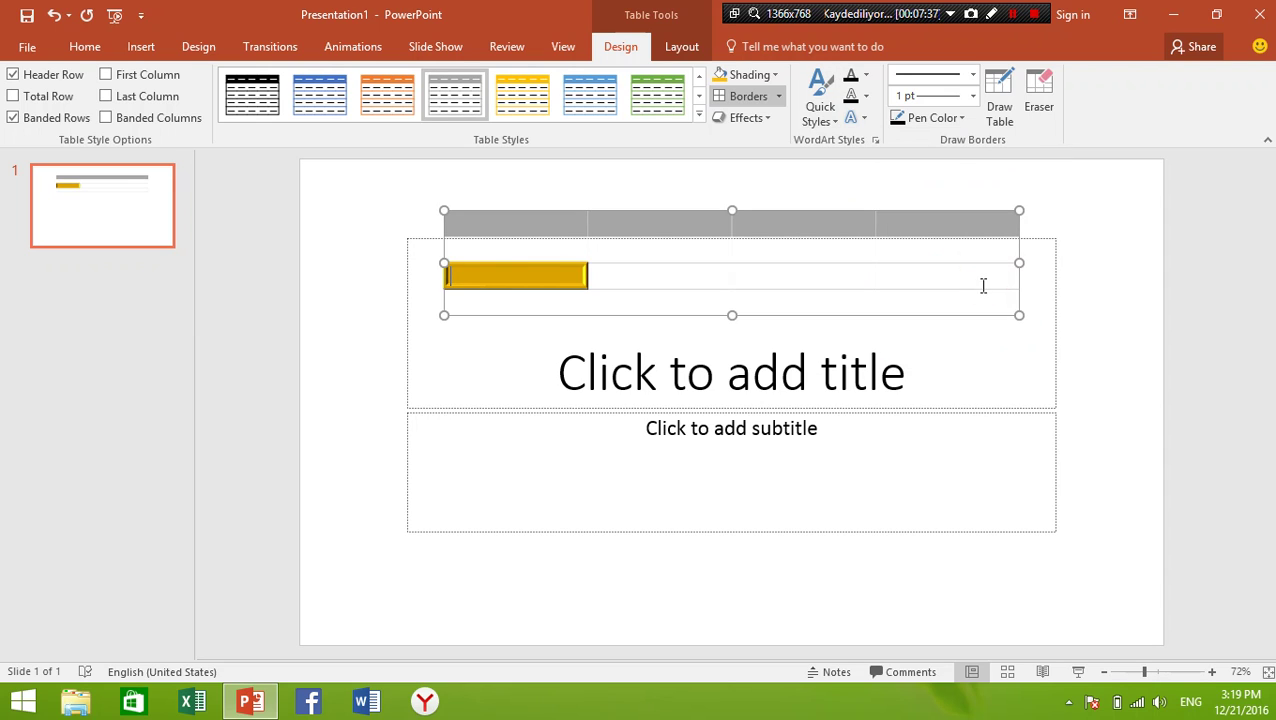
pyautogui.write('fsbvdzgvsz')
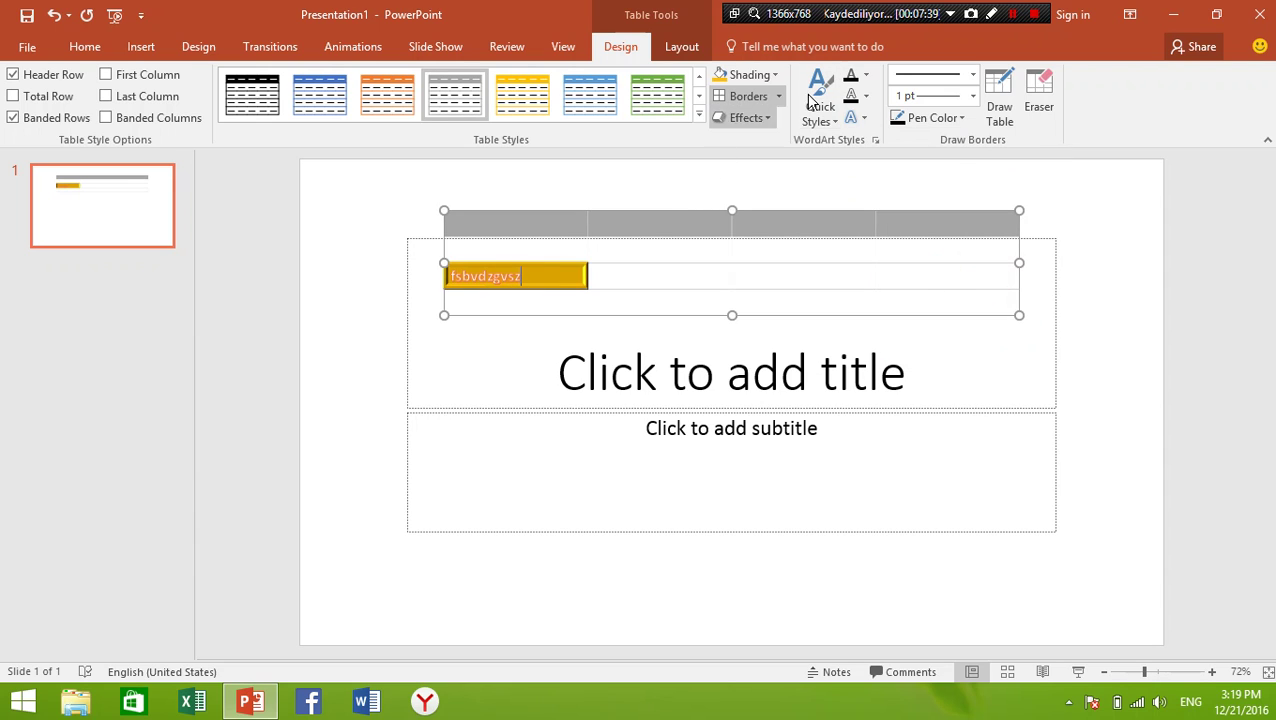
pyautogui.click(866, 77)
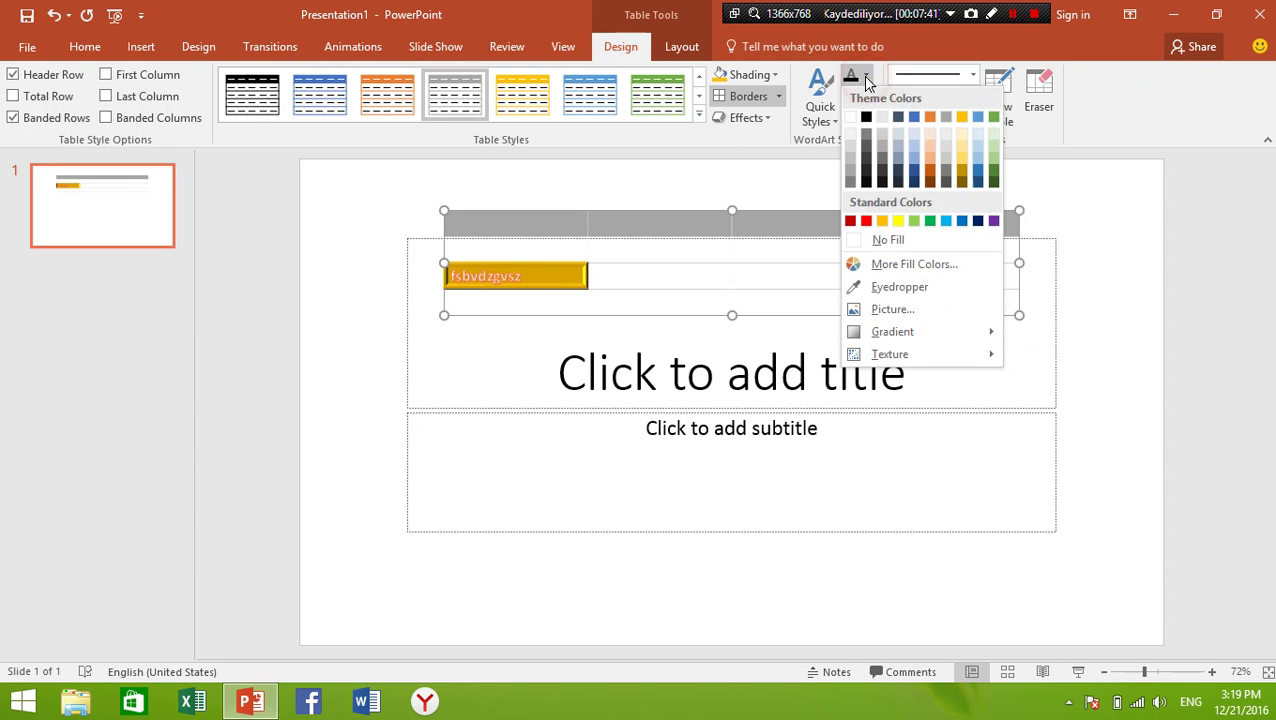
pyautogui.click(878, 168)
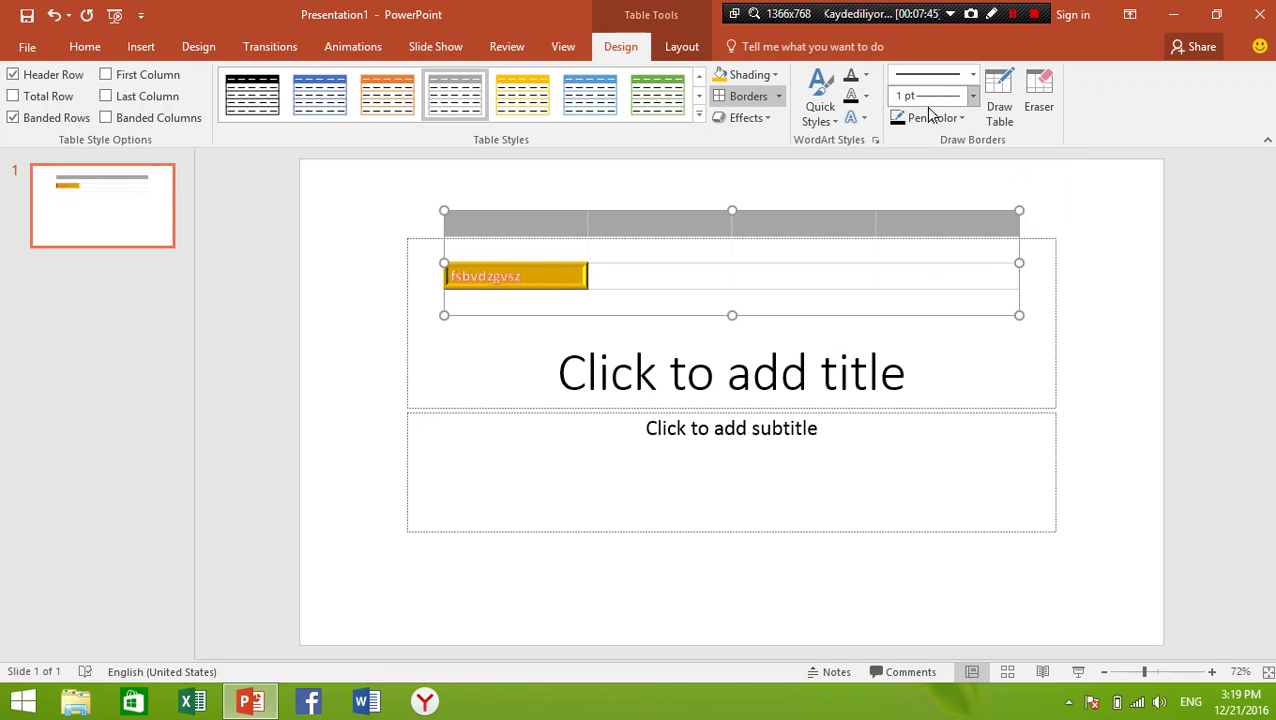
# Step: Set the border pen to a dashed line and delete an accidentally drawn small table
pyautogui.click(963, 119)
pyautogui.click(963, 119)
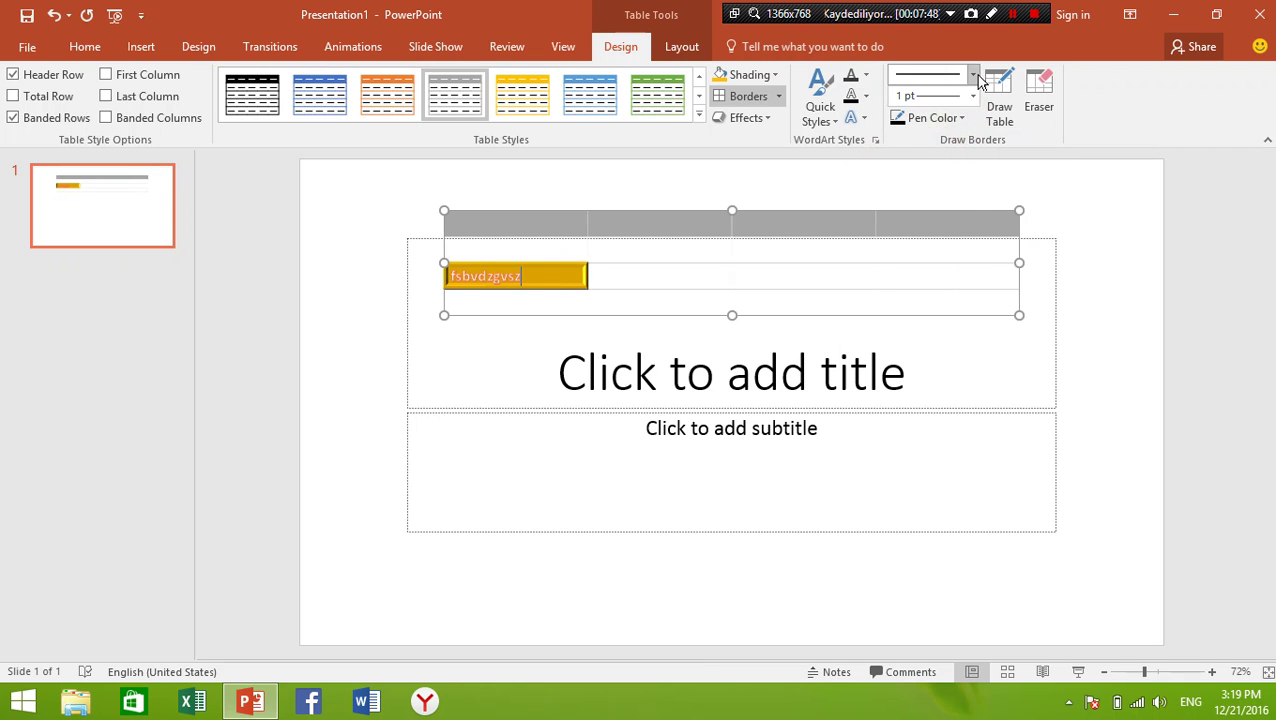
pyautogui.click(973, 77)
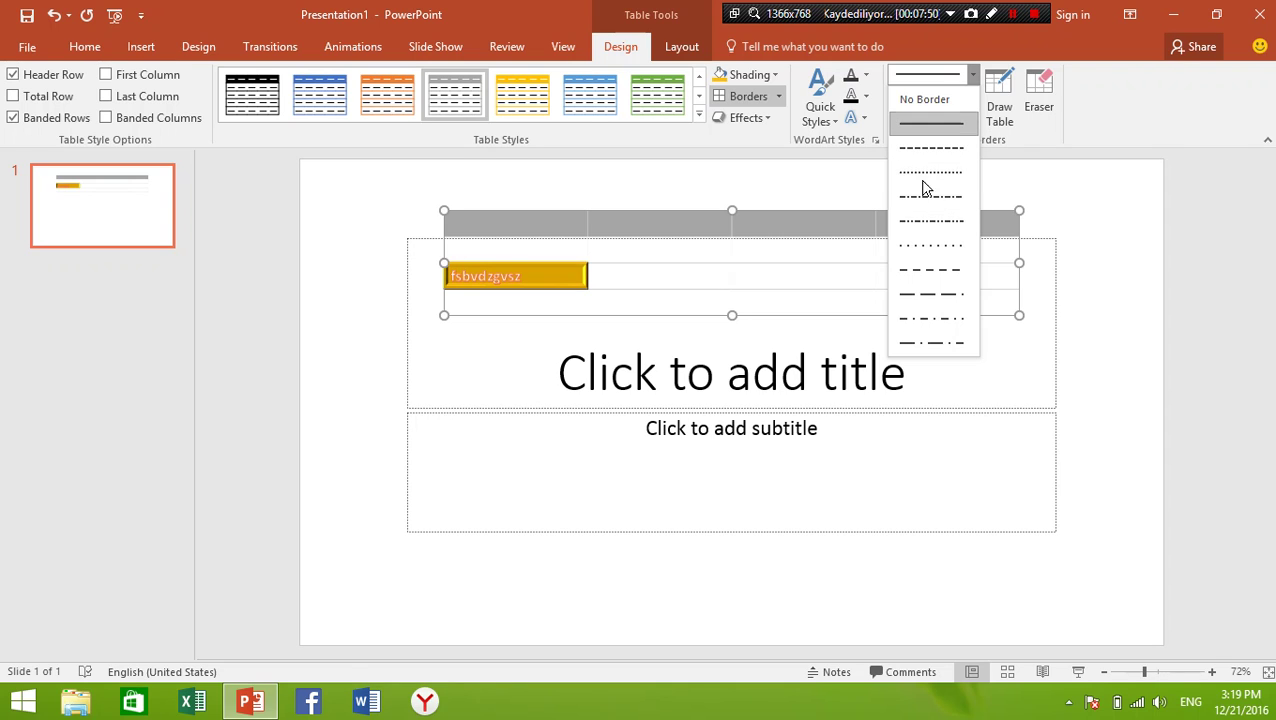
pyautogui.click(897, 270)
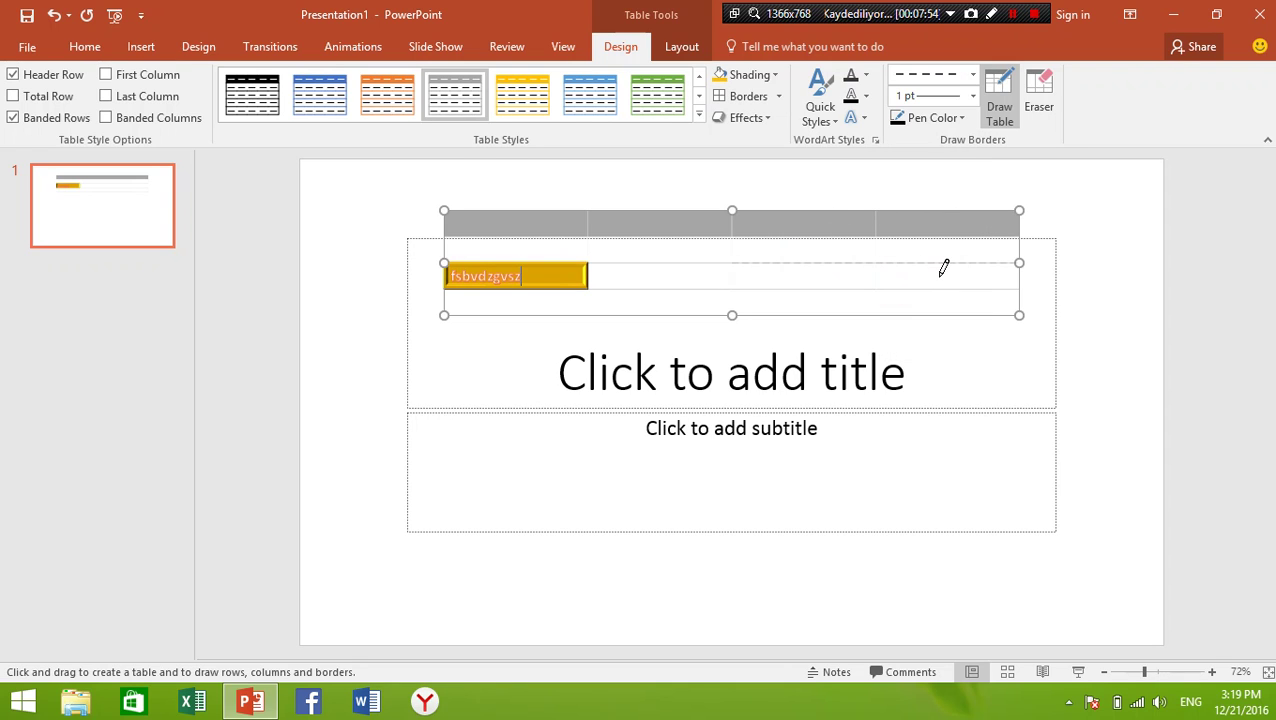
pyautogui.moveTo(946, 264)
pyautogui.mouseDown()
pyautogui.moveTo(653, 257)
pyautogui.moveTo(802, 305)
pyautogui.moveTo(1018, 316)
pyautogui.mouseUp()
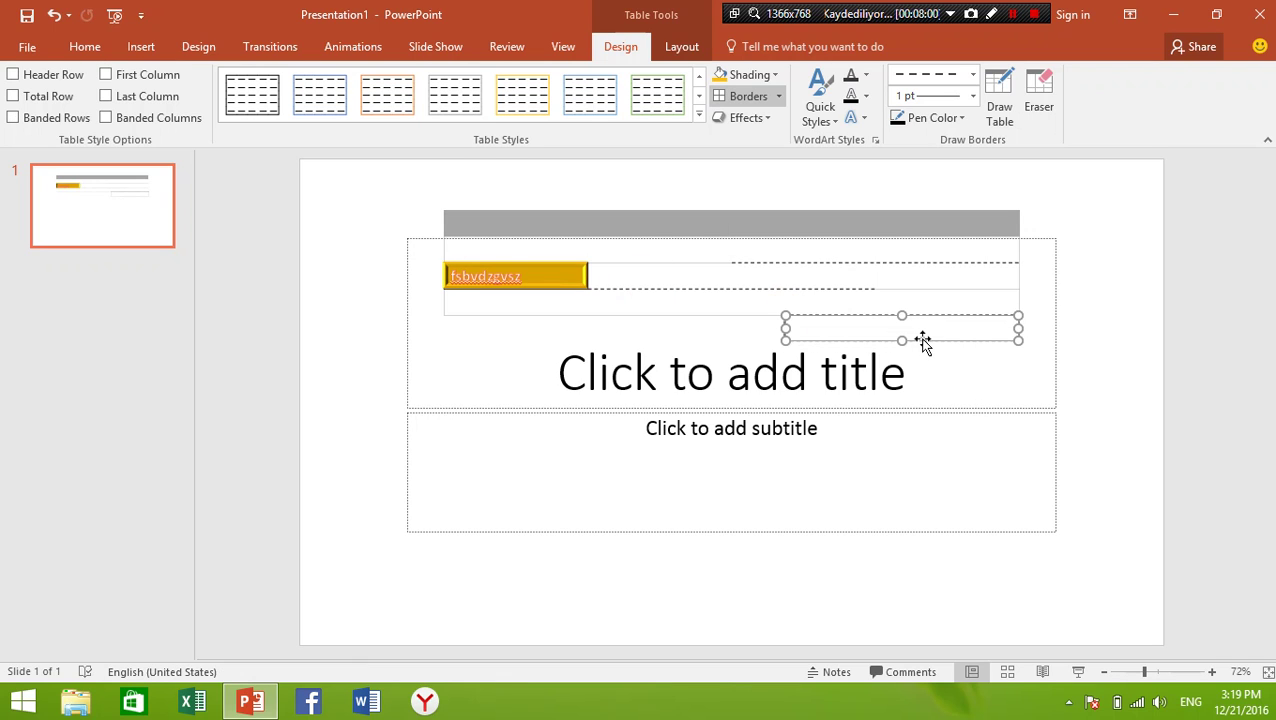
pyautogui.click(916, 317)
pyautogui.press('Delete')
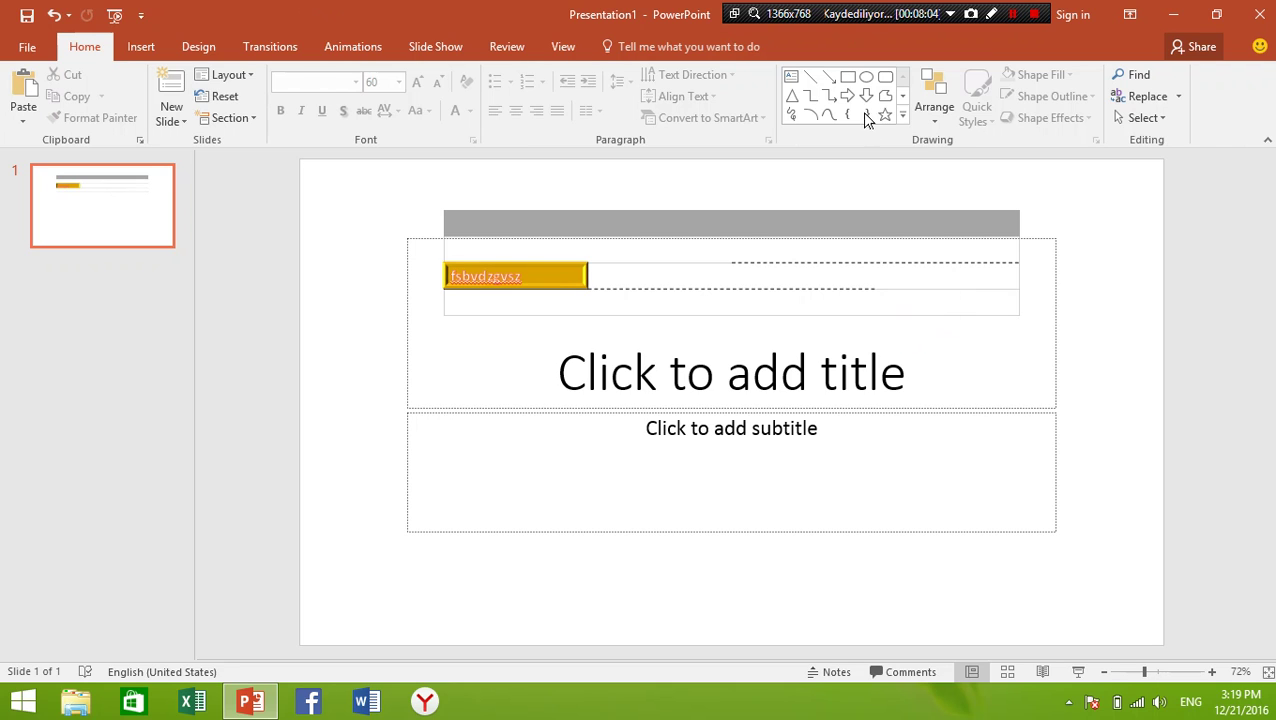
pyautogui.click(781, 279)
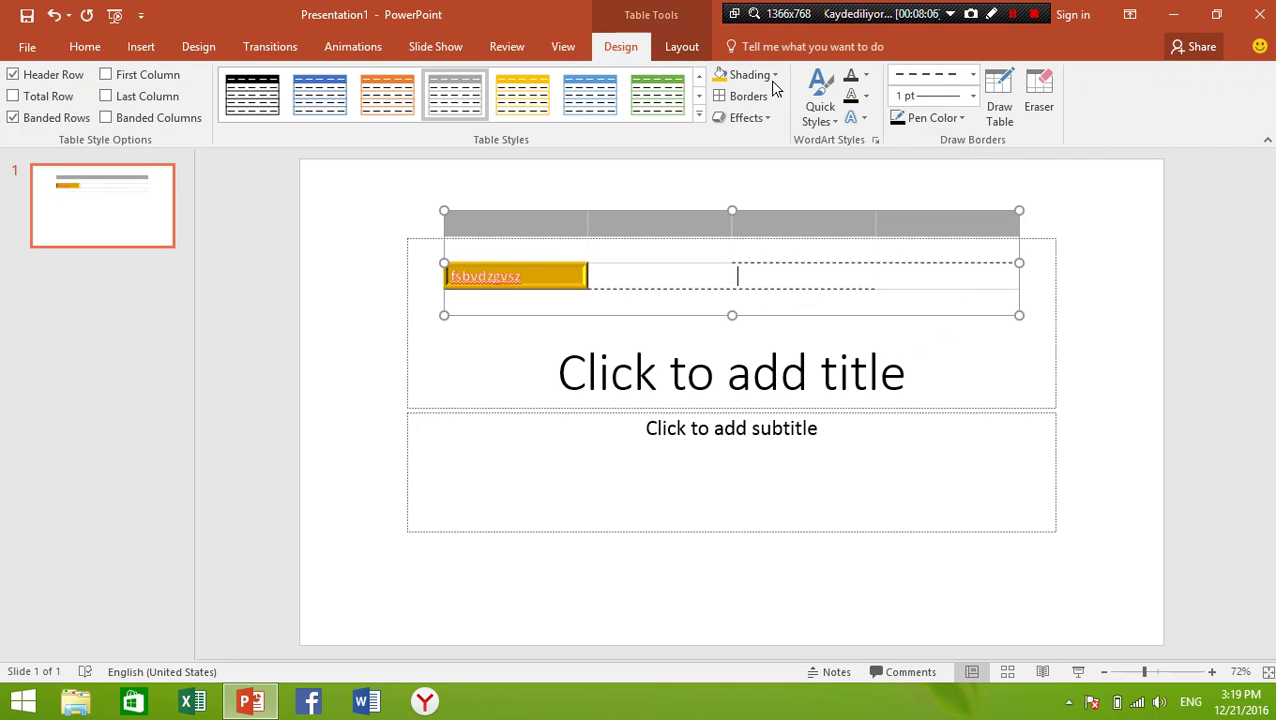
# Step: Draw dashed vertical dividers splitting the first, second, third and rightmost columns
pyautogui.click(1001, 108)
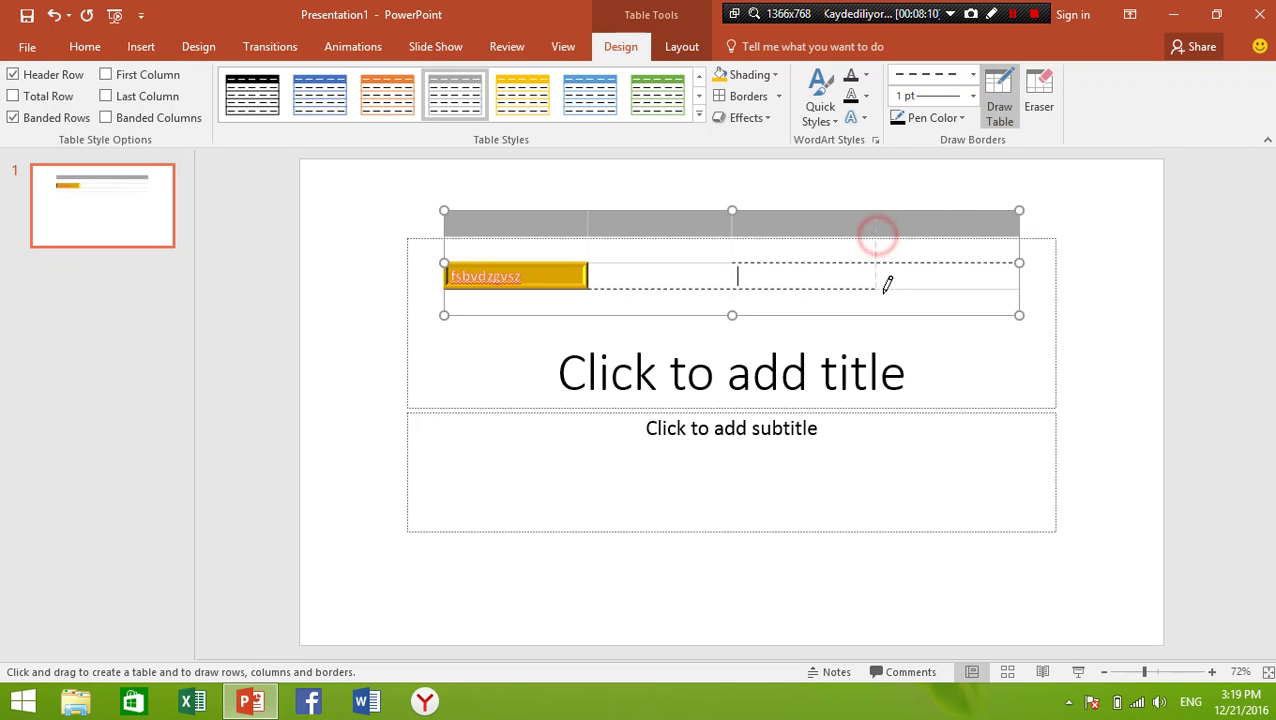
pyautogui.moveTo(878, 230); pyautogui.dragTo(886, 305)
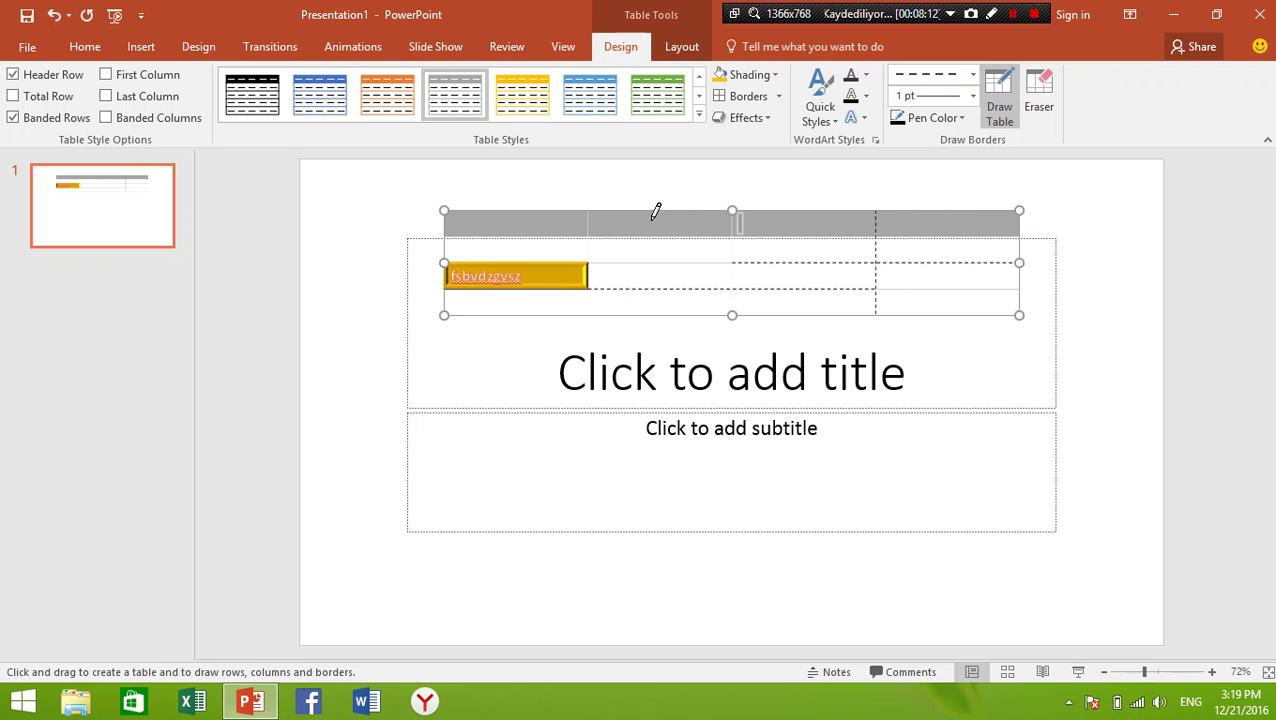
pyautogui.moveTo(588, 232); pyautogui.dragTo(592, 310)
pyautogui.moveTo(663, 232); pyautogui.dragTo(667, 312)
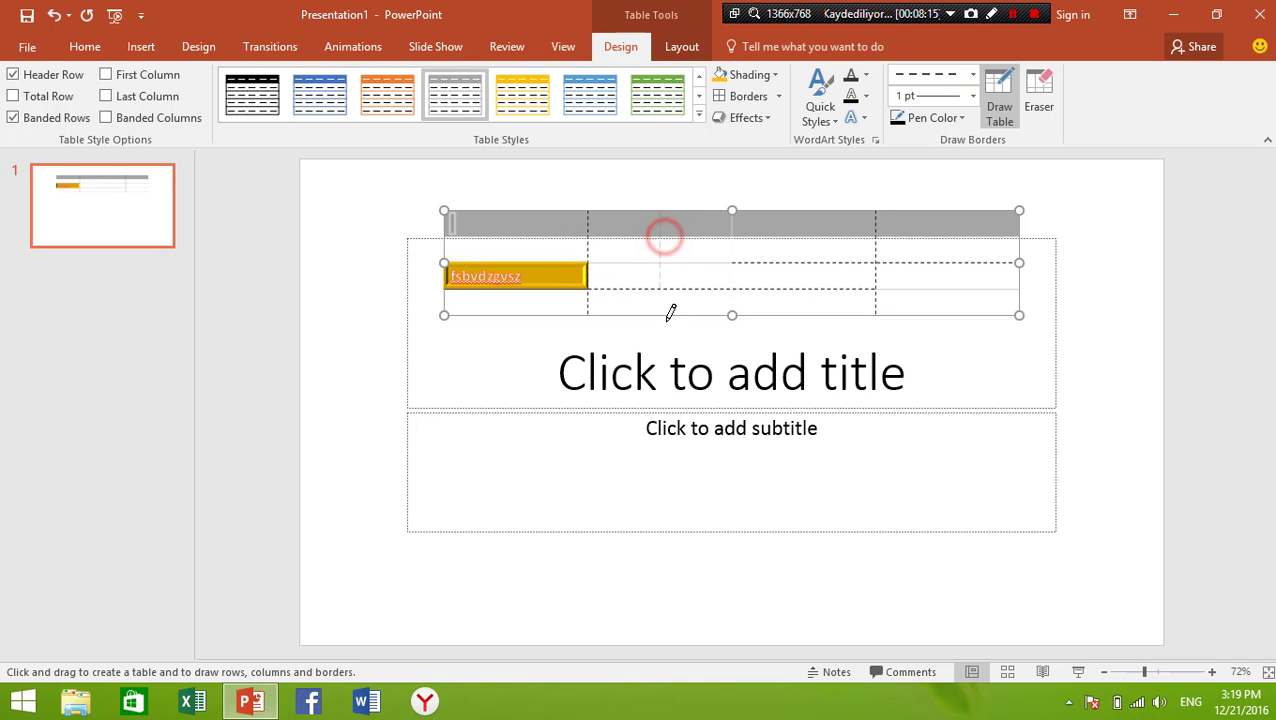
pyautogui.moveTo(732, 232); pyautogui.dragTo(735, 312)
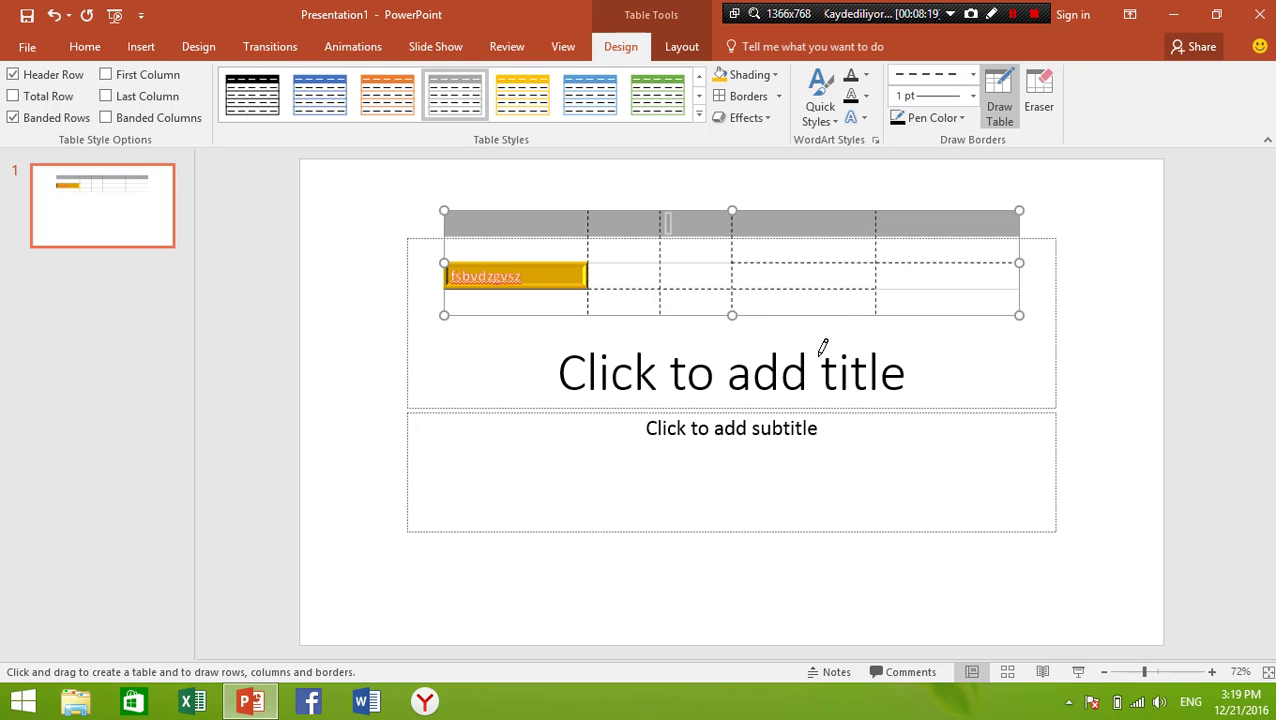
# Step: Erase the right-side partitions so the right cells merge into one grey cell
pyautogui.click(1035, 105)
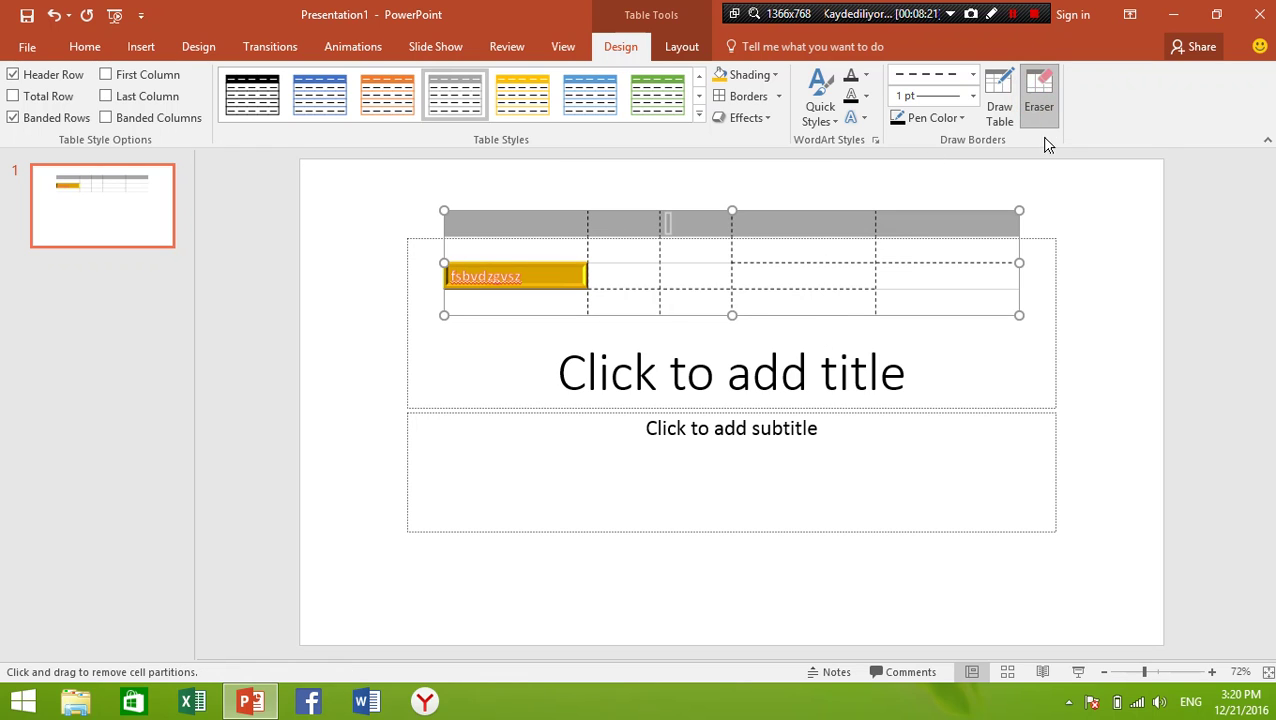
pyautogui.click(815, 270)
pyautogui.click(826, 289)
pyautogui.click(826, 262)
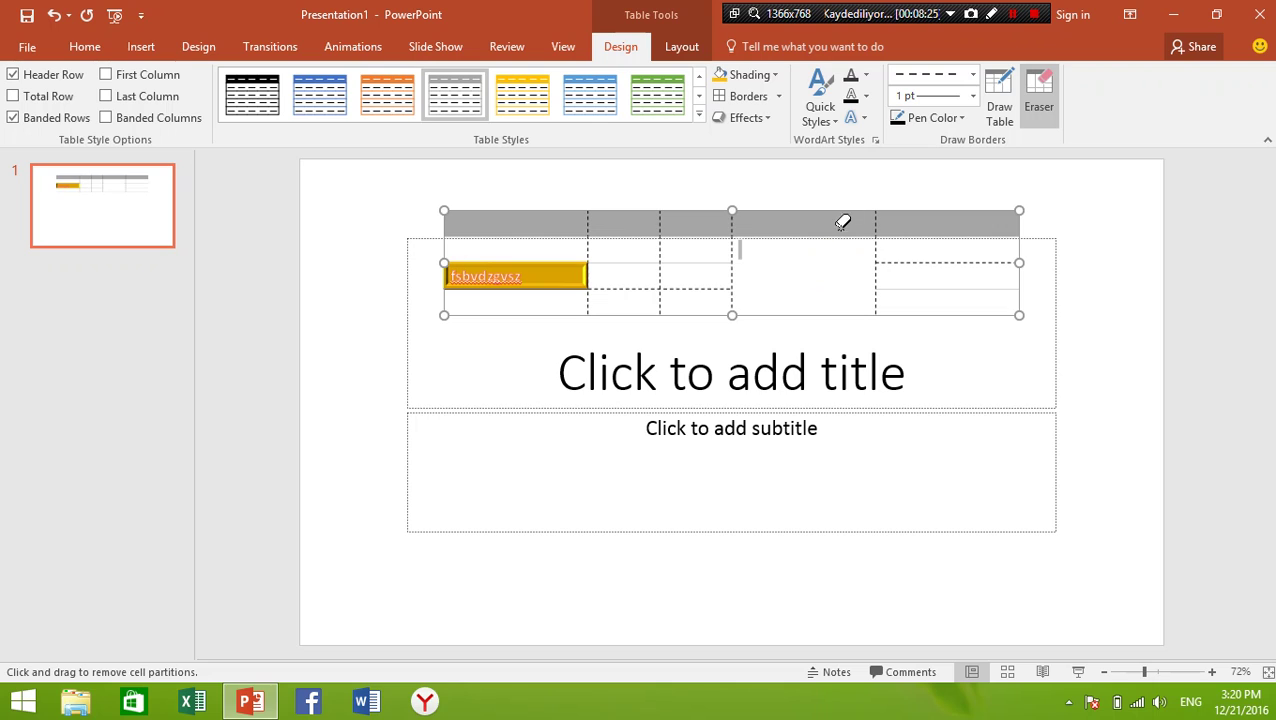
pyautogui.click(840, 237)
pyautogui.click(891, 237)
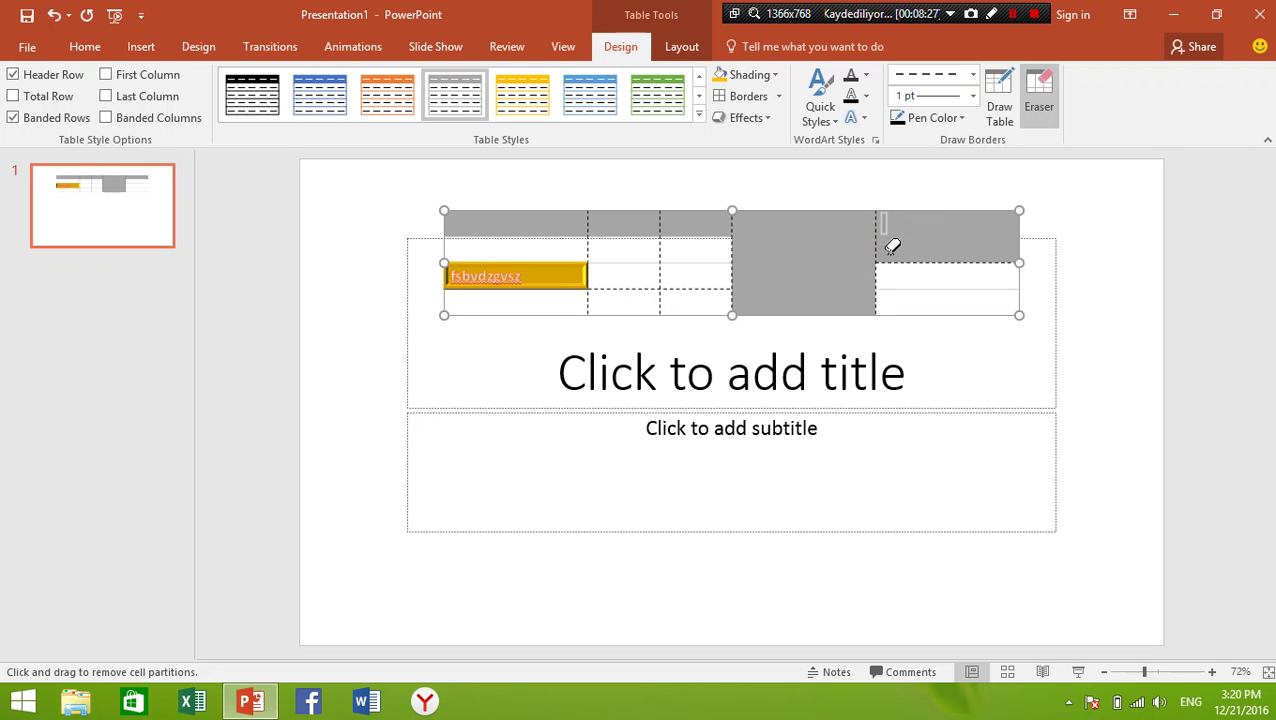
pyautogui.click(891, 261)
pyautogui.click(884, 287)
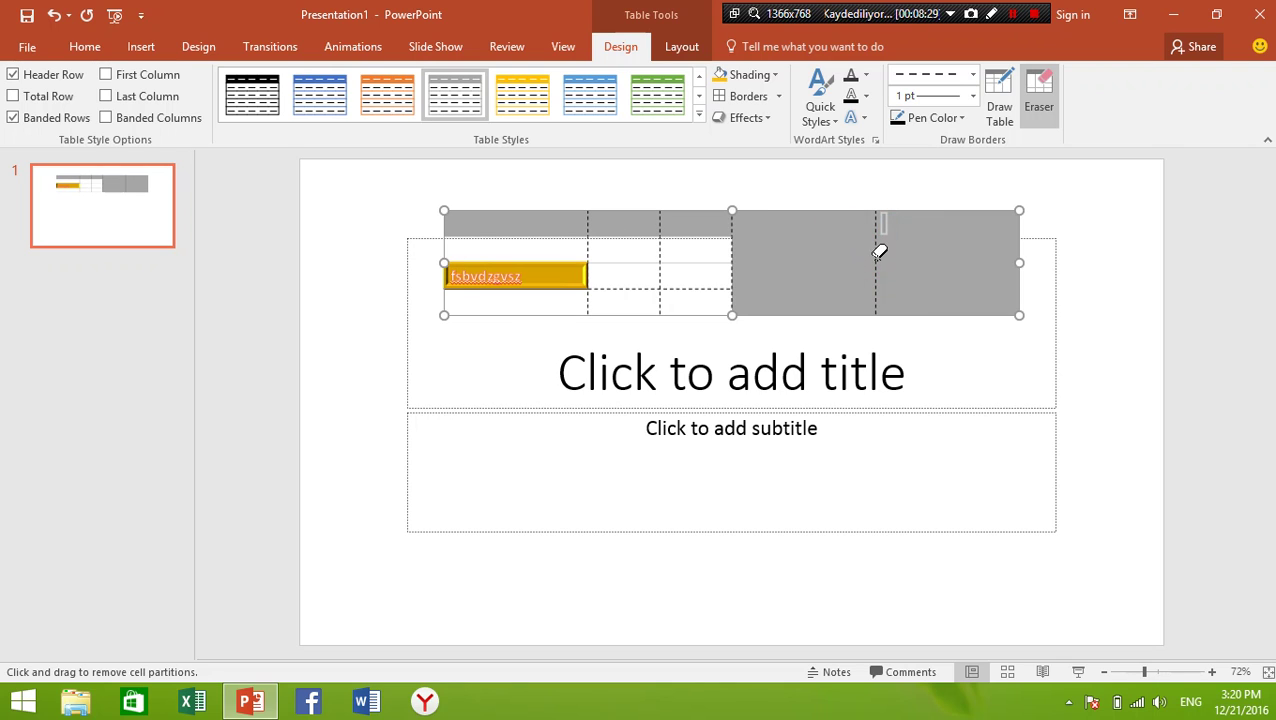
pyautogui.click(877, 254)
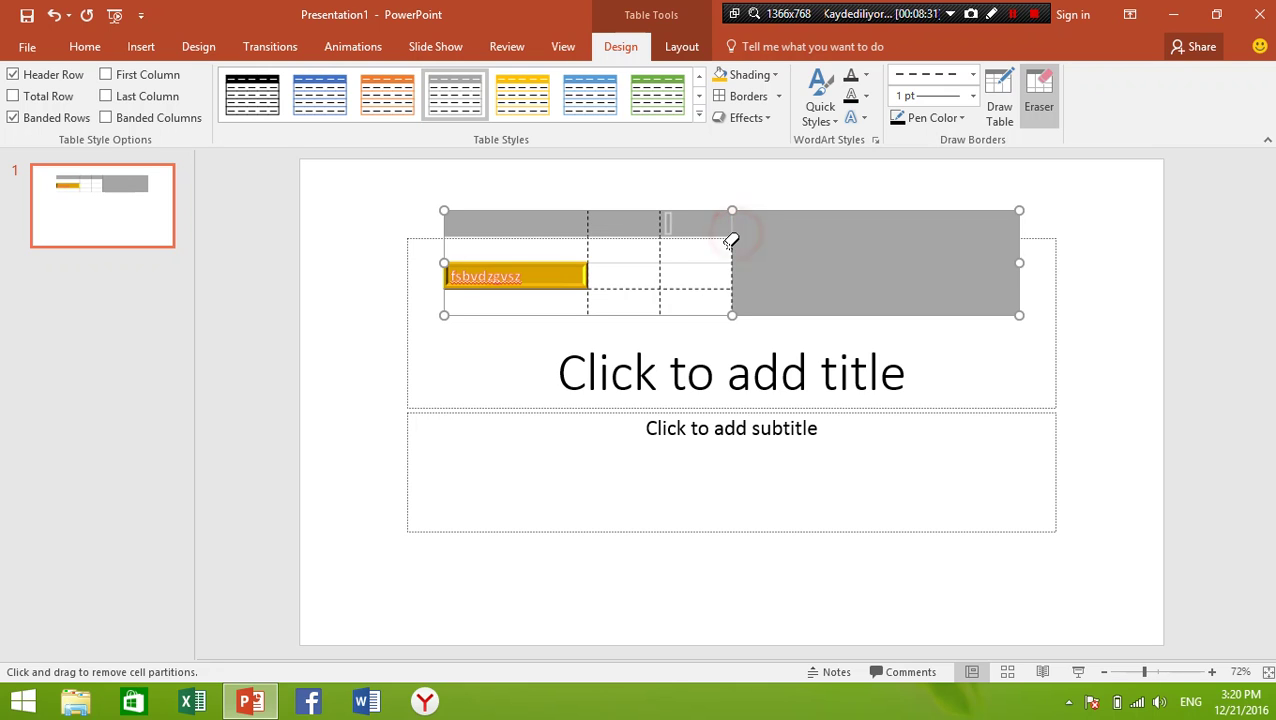
pyautogui.click(733, 298)
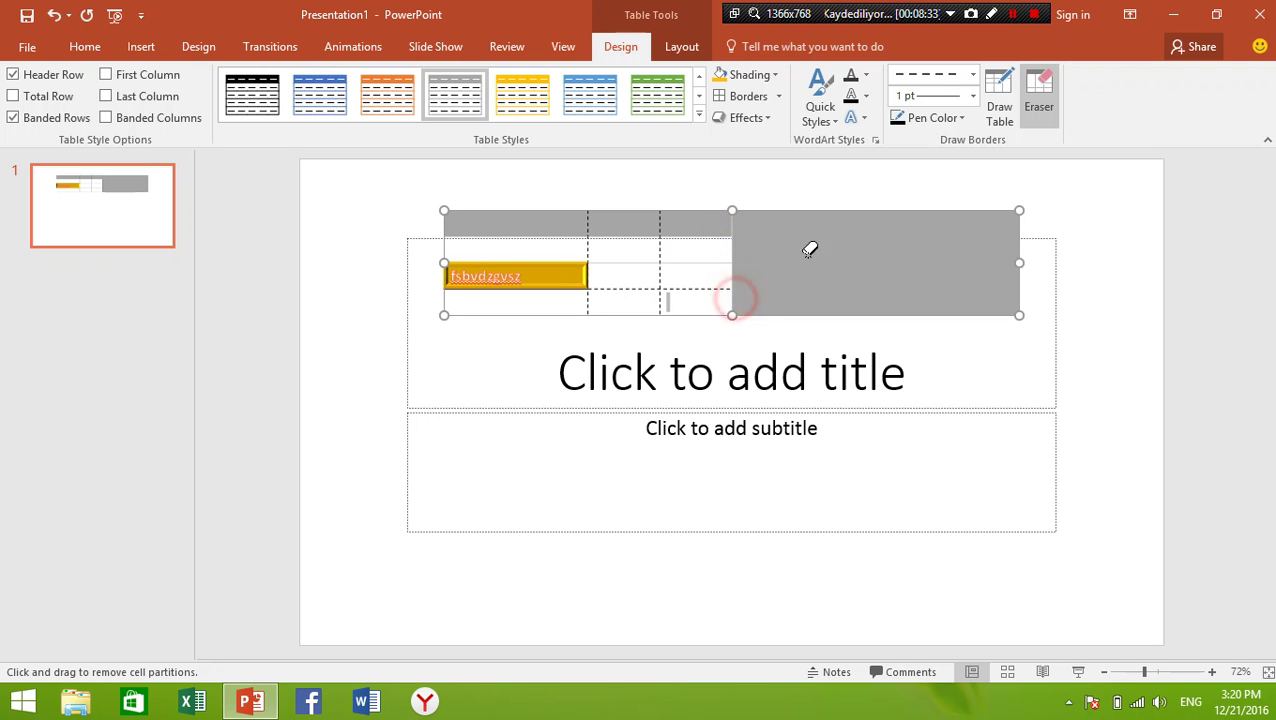
pyautogui.click(1010, 162)
pyautogui.click(684, 47)
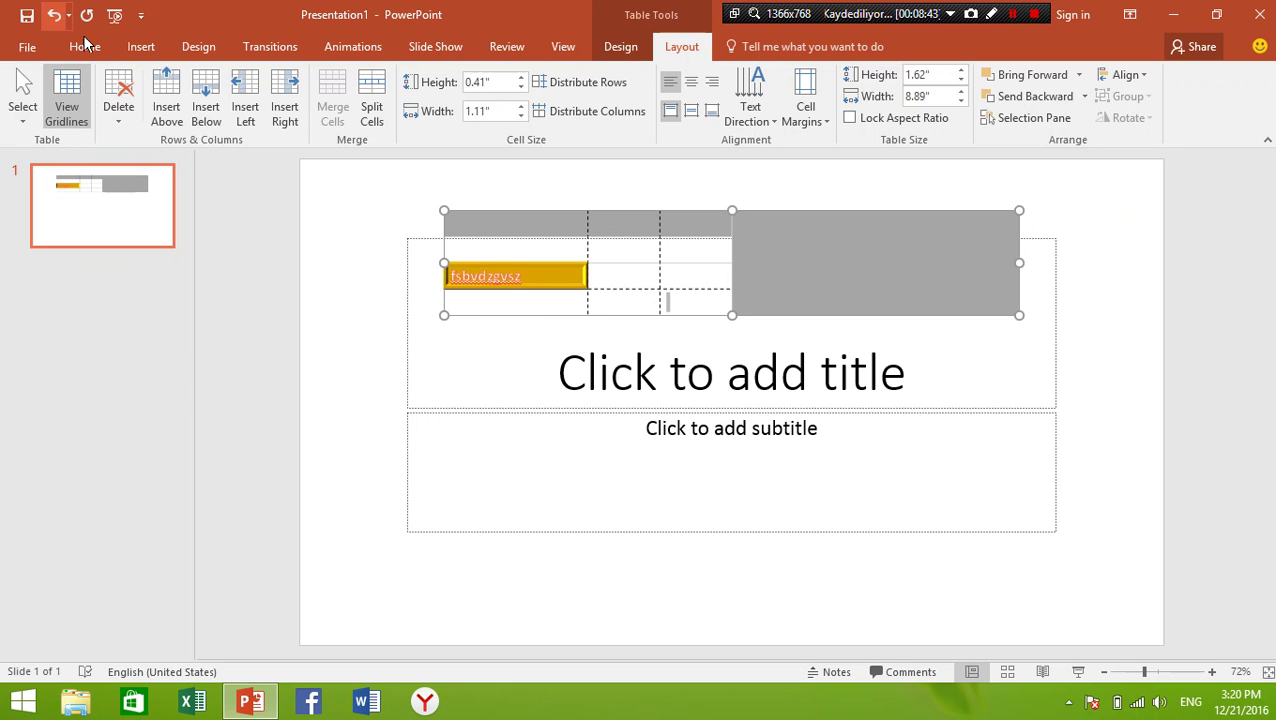
# Step: Insert the Ekran Görüntüsü (4) screenshot, filling the slide at 7.5" by 13.33"
pyautogui.click(140, 47)
pyautogui.click(127, 94)
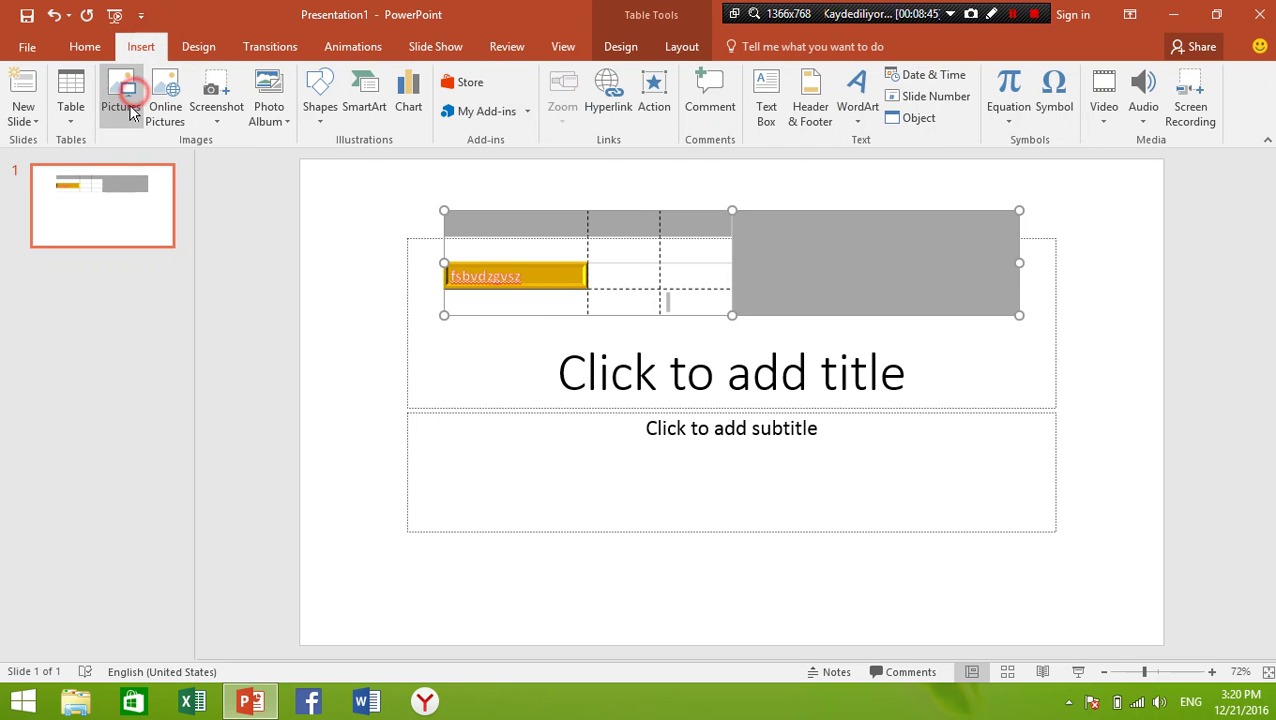
pyautogui.click(541, 150)
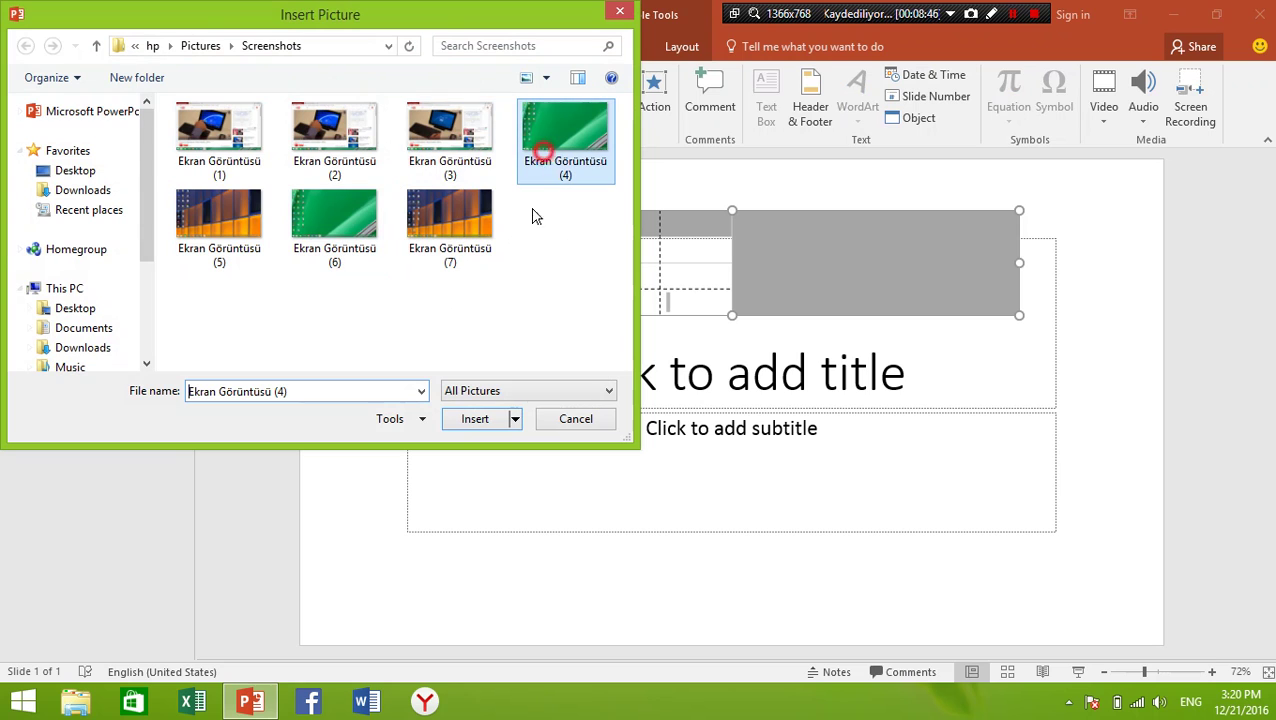
pyautogui.click(475, 421)
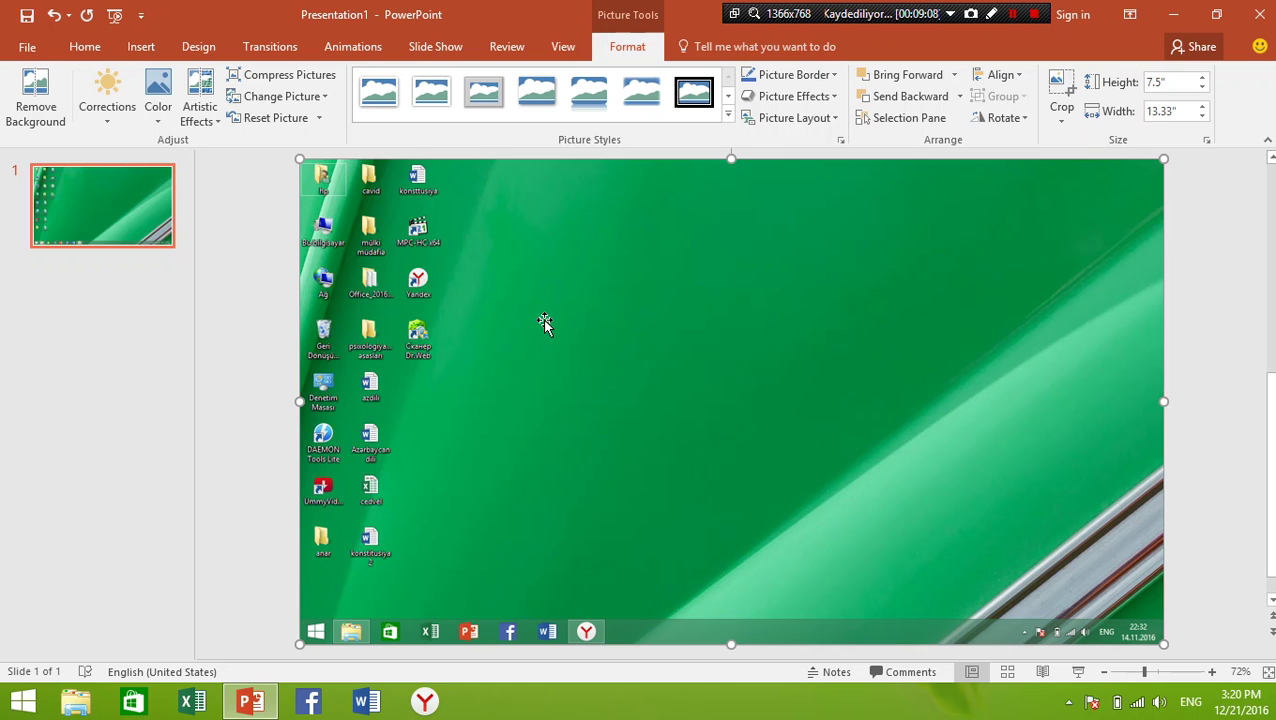
# Step: Move the green desktop screenshot down to the slide's bottom, uncovering the table above it
pyautogui.click(141, 46)
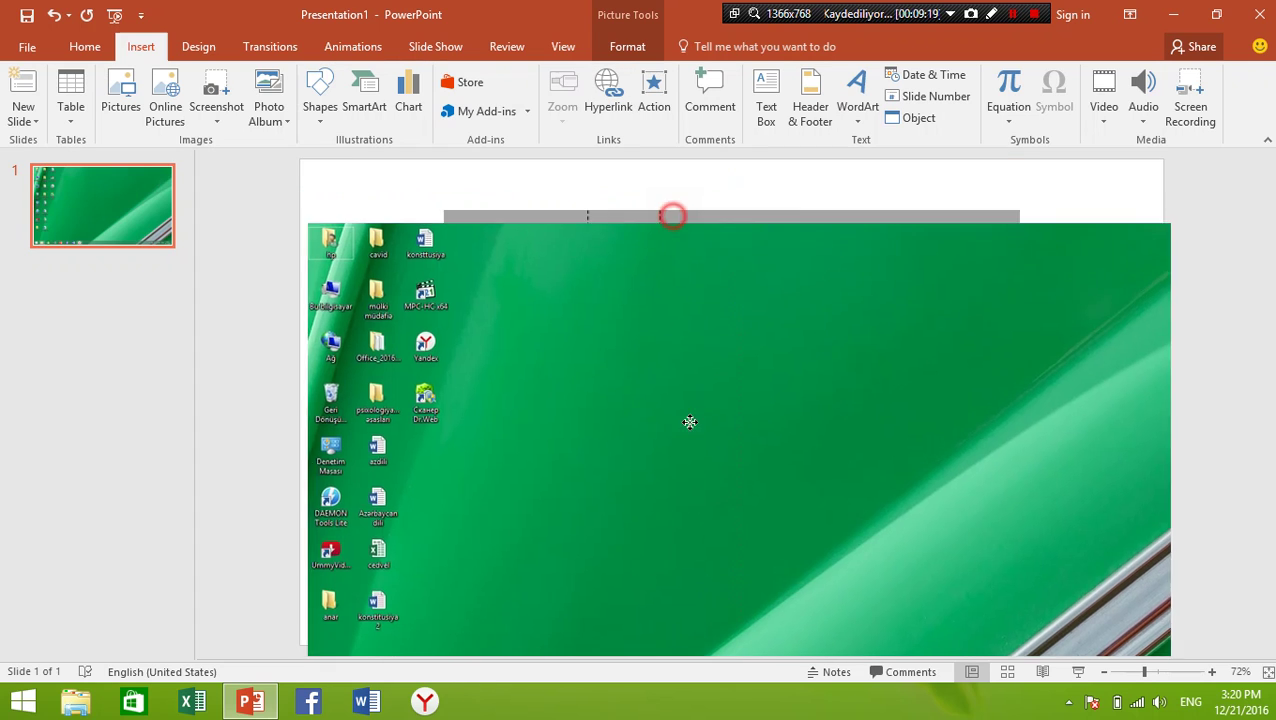
pyautogui.moveTo(625, 163); pyautogui.dragTo(644, 405)
pyautogui.click(722, 249)
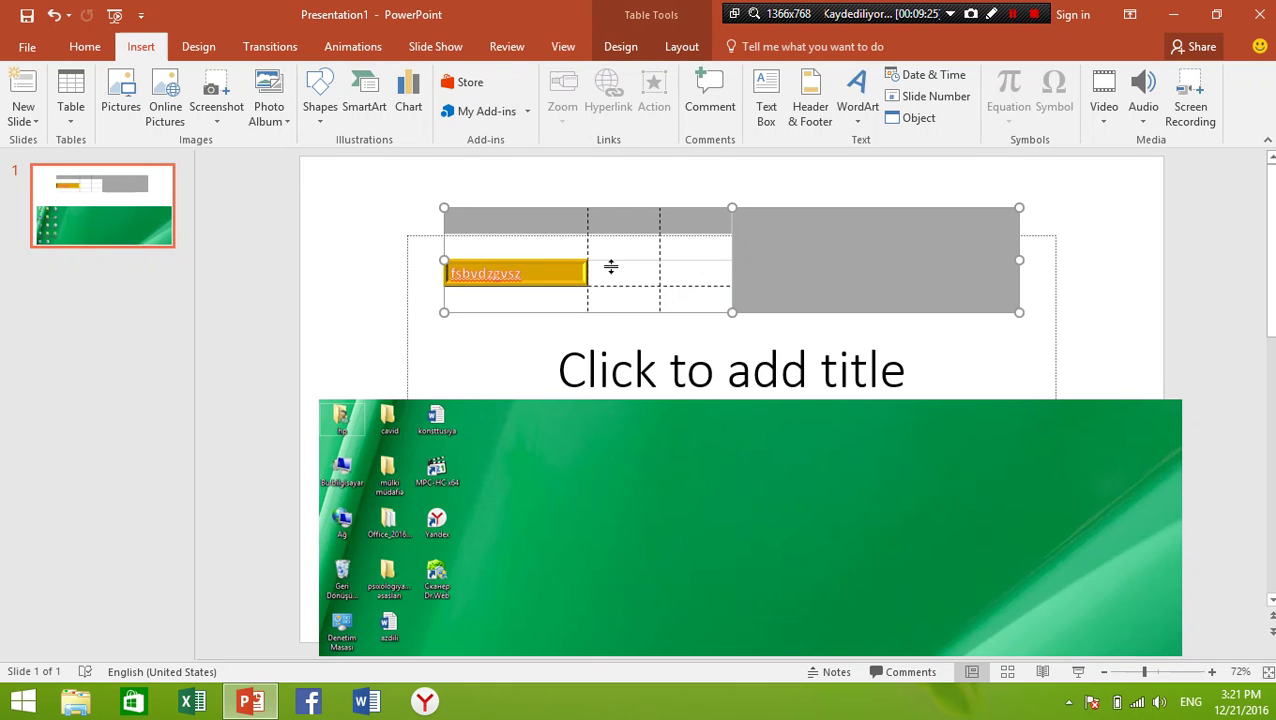
pyautogui.moveTo(601, 441); pyautogui.dragTo(585, 437)
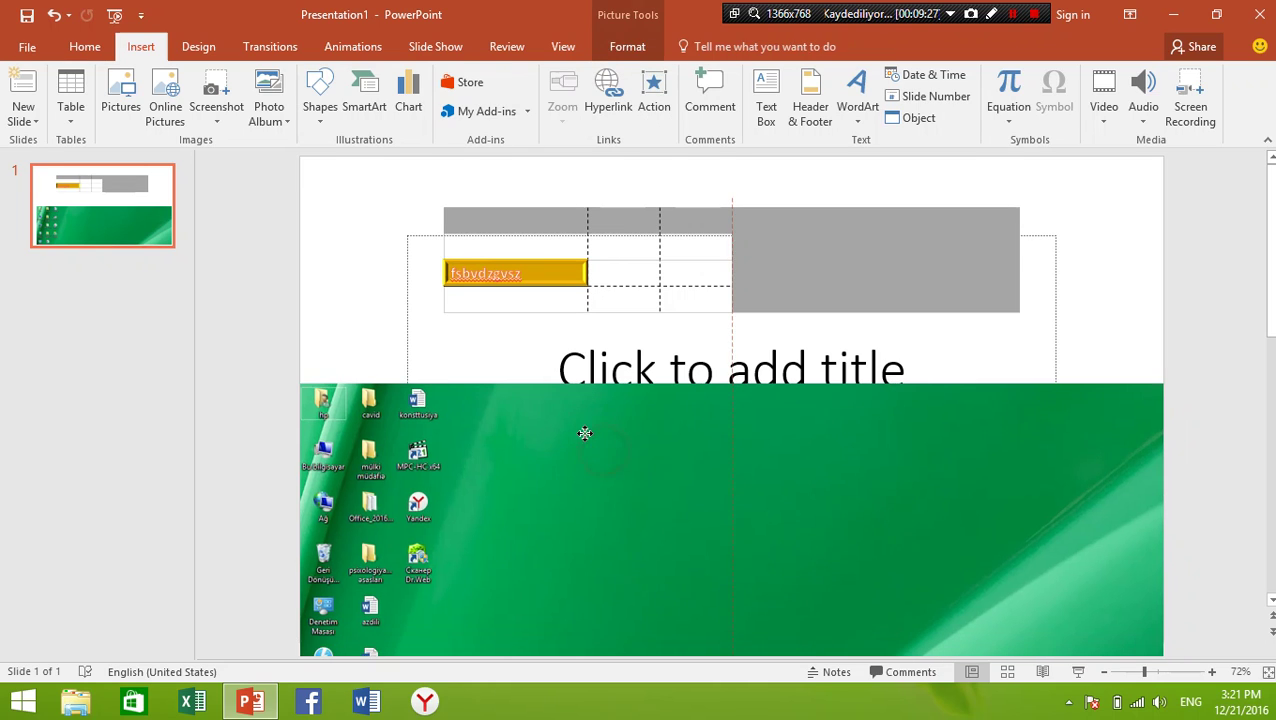